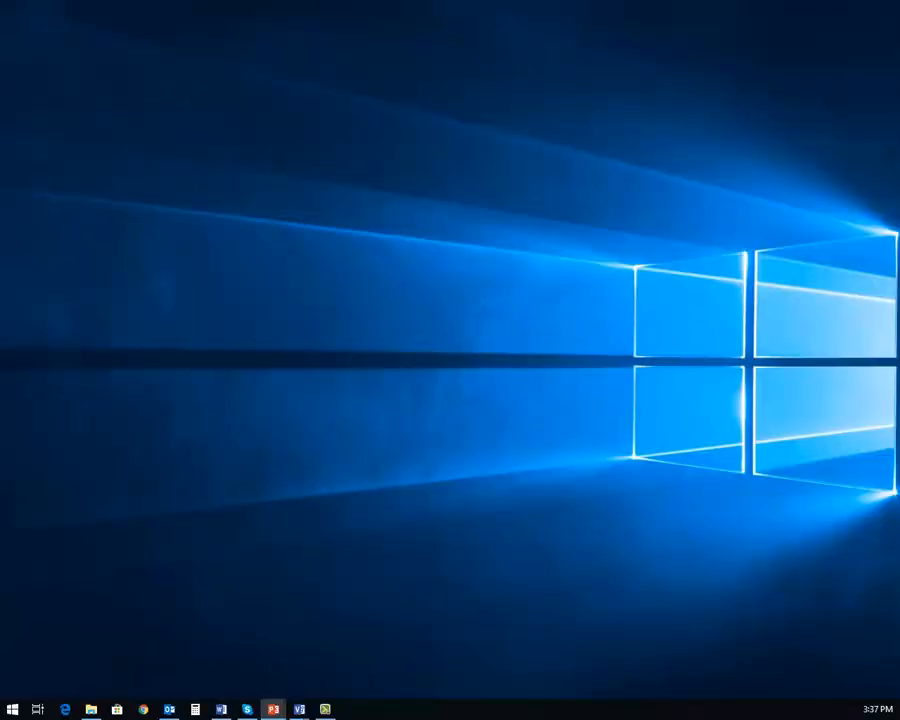
# Switch to the Data Model 1 drawing in Visio and maximize its window
pyautogui.moveTo(2, 200); pyautogui.dragTo(374, 74)
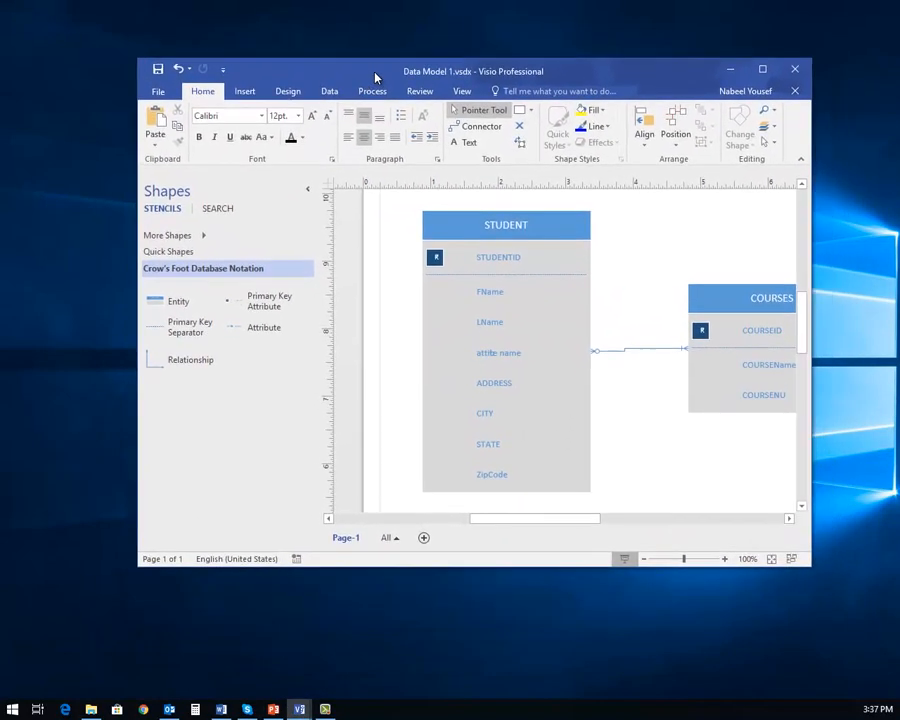
pyautogui.click(762, 69)
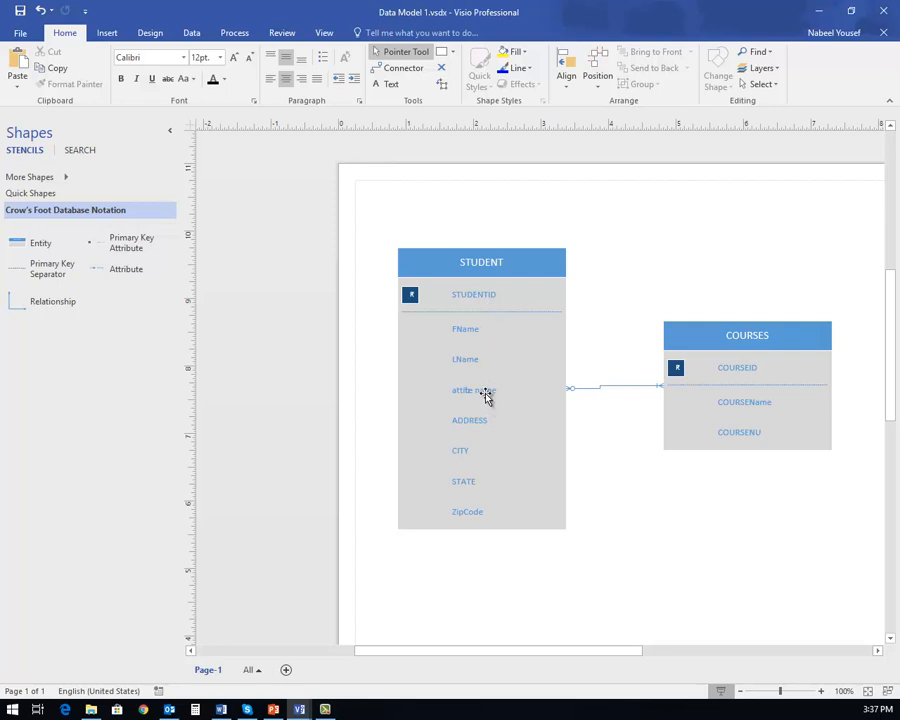
# Change the fill color of the STUDENT entity's header to white
pyautogui.doubleClick(526, 262)
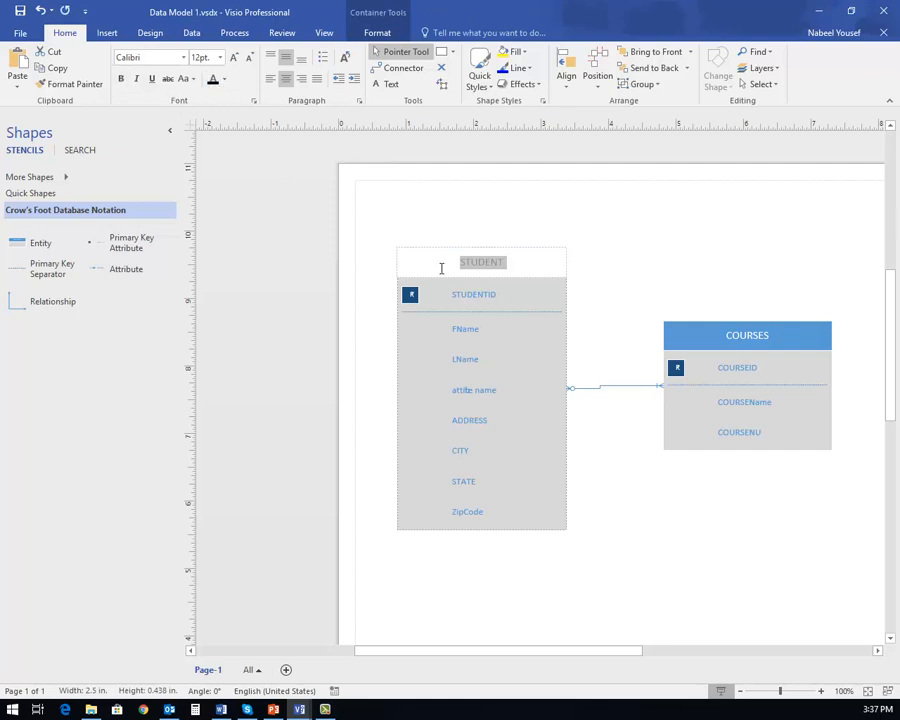
pyautogui.click(534, 238)
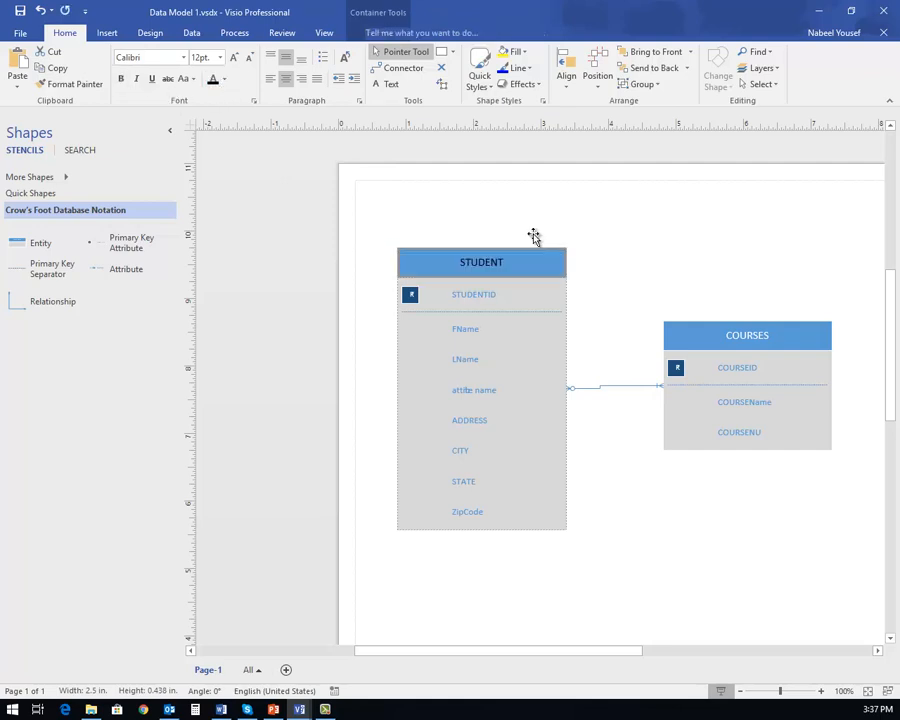
pyautogui.click(530, 262)
pyautogui.rightClick(532, 268)
pyautogui.press('Escape')
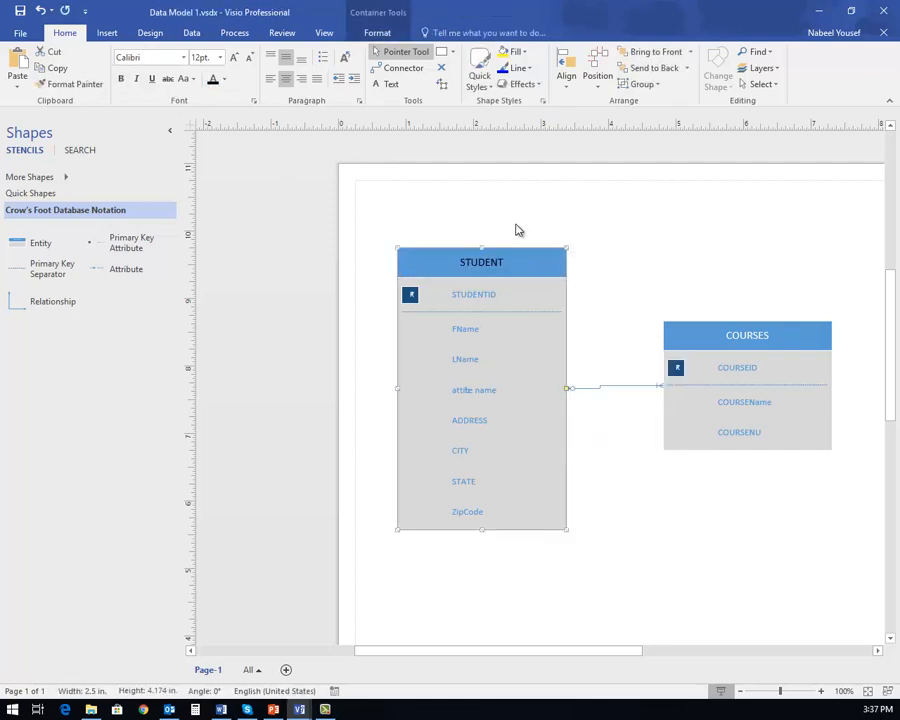
pyautogui.rightClick(526, 274)
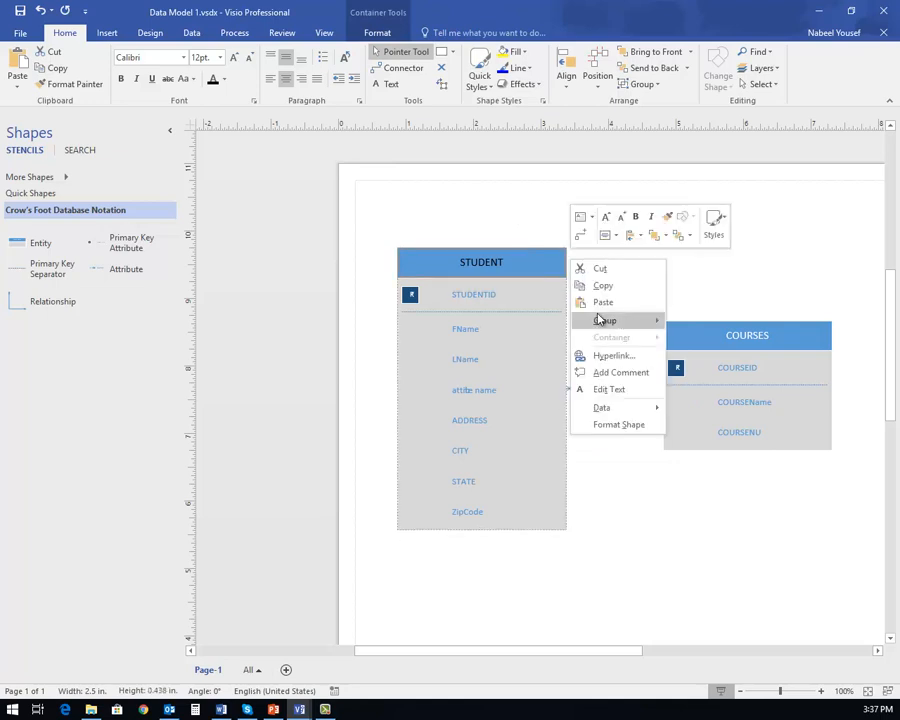
pyautogui.click(630, 426)
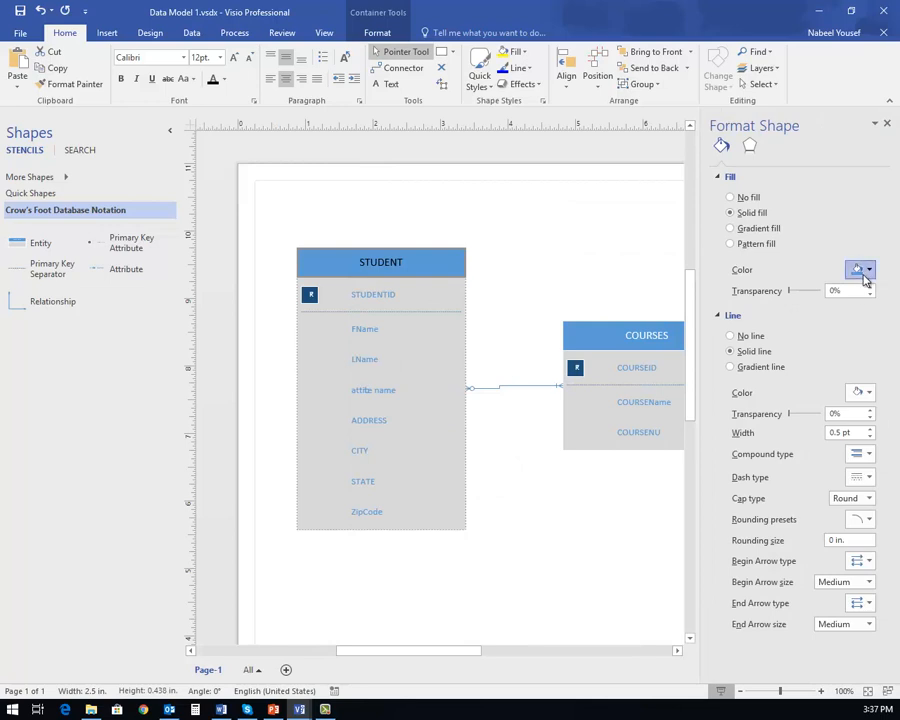
pyautogui.click(866, 271)
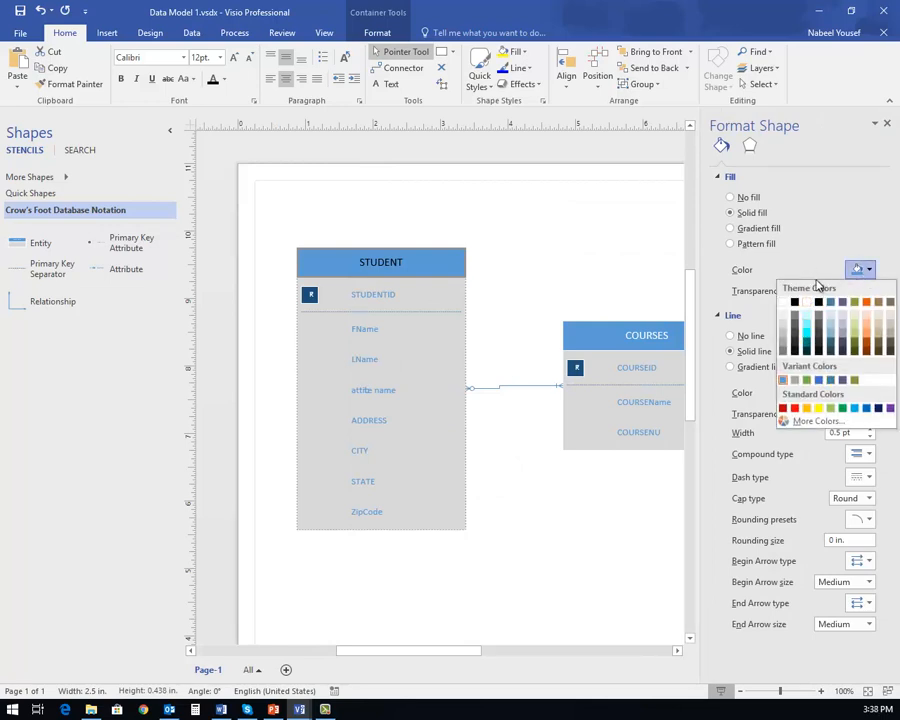
pyautogui.click(808, 303)
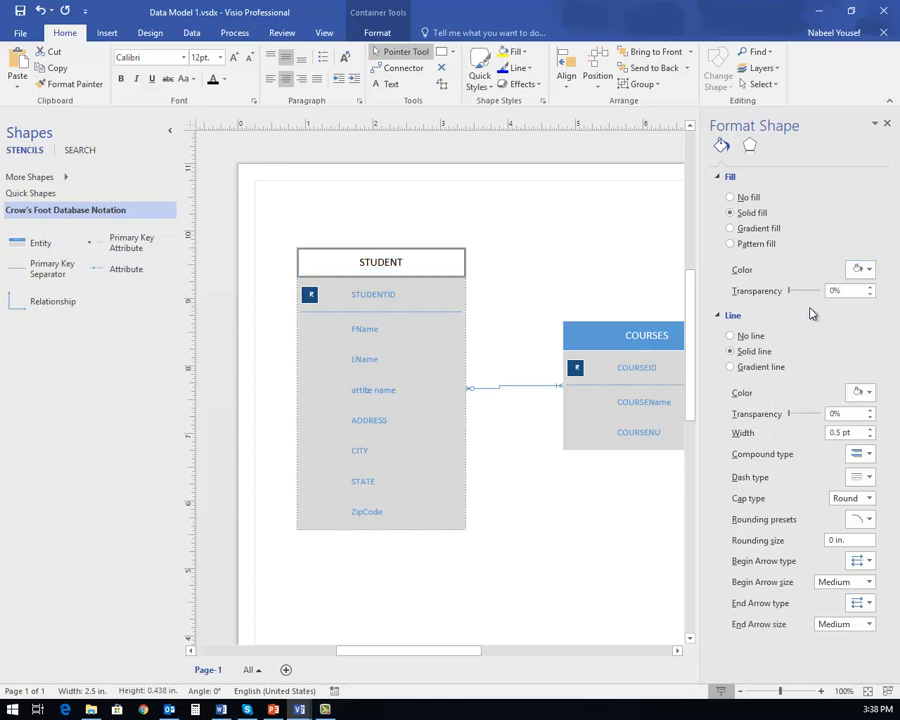
pyautogui.click(865, 396)
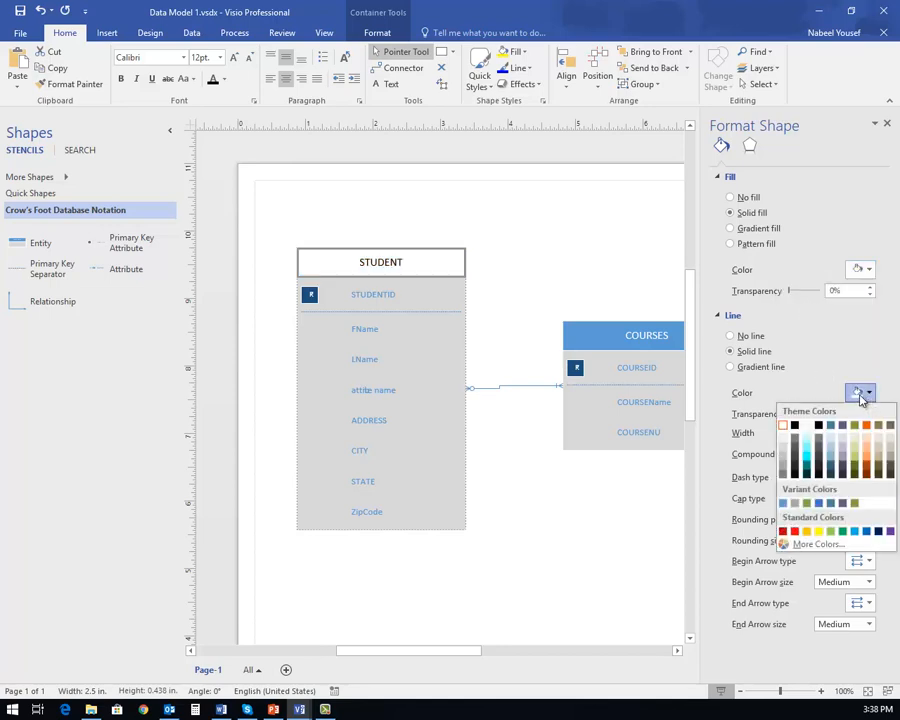
pyautogui.click(569, 256)
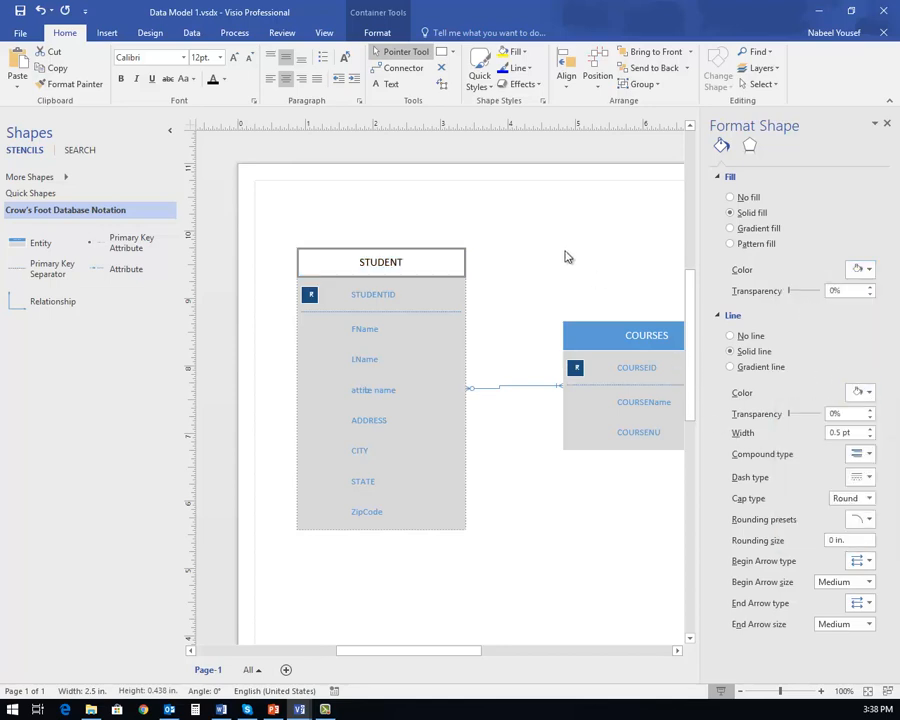
pyautogui.click(531, 528)
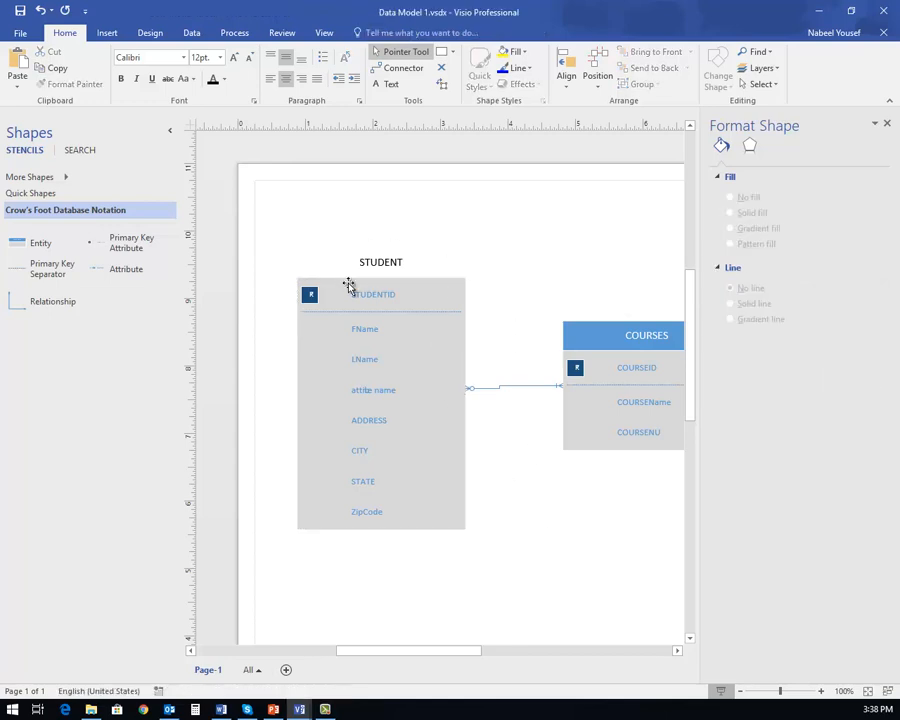
# Set both the fill color and the line color of the COURSES entity's header to white
pyautogui.moveTo(458, 652); pyautogui.dragTo(482, 653)
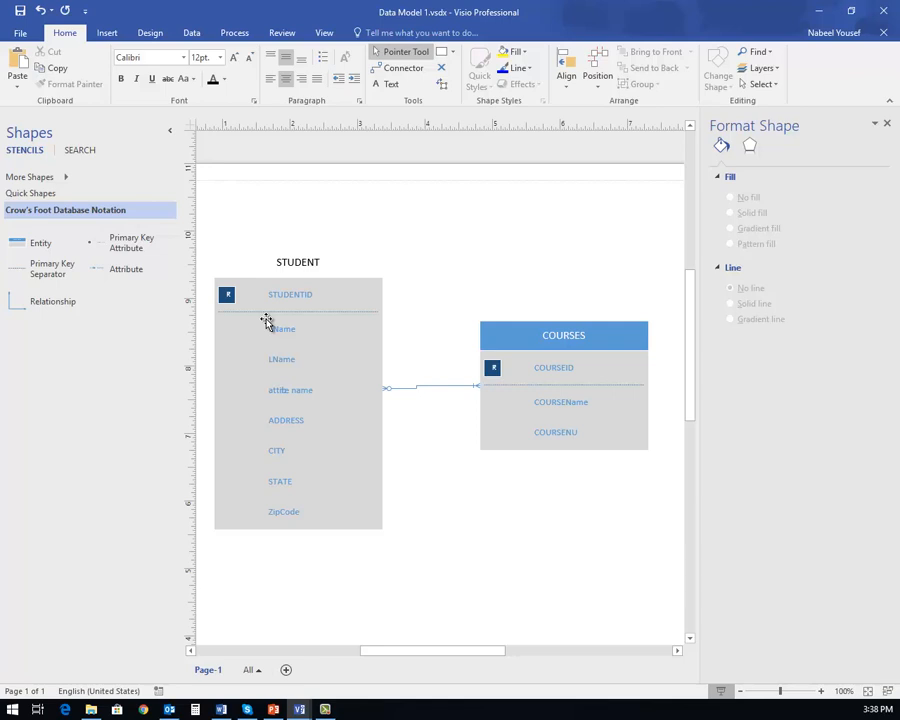
pyautogui.click(603, 336)
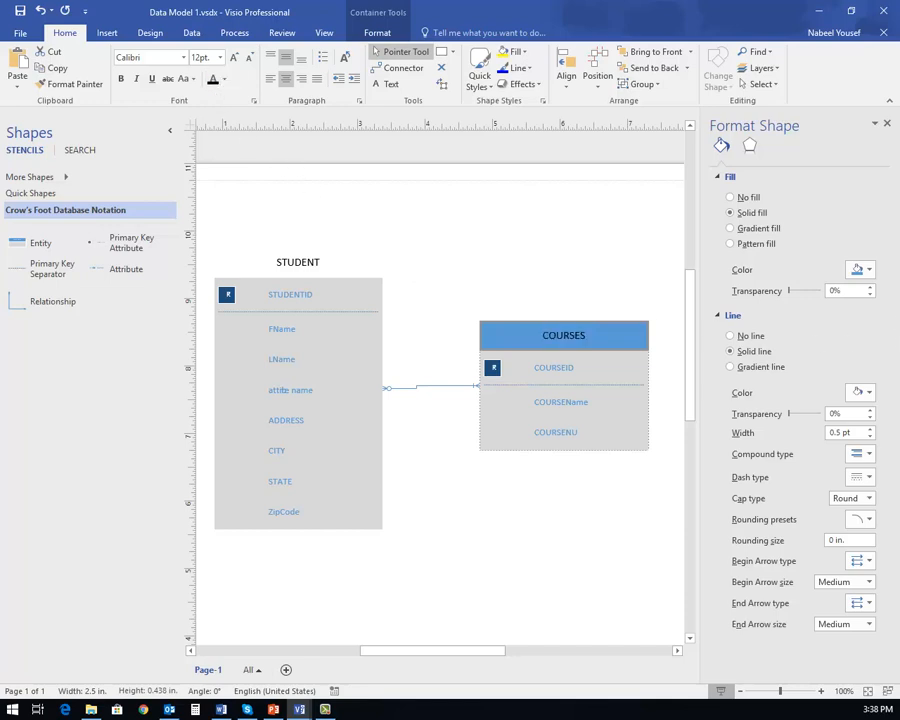
pyautogui.click(870, 274)
pyautogui.click(809, 306)
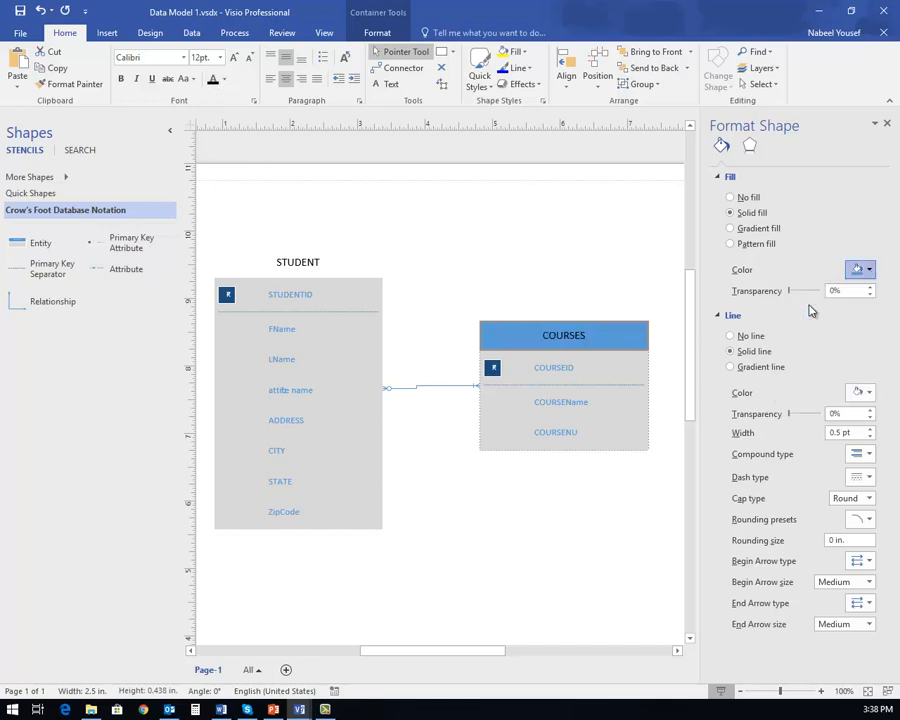
pyautogui.click(860, 394)
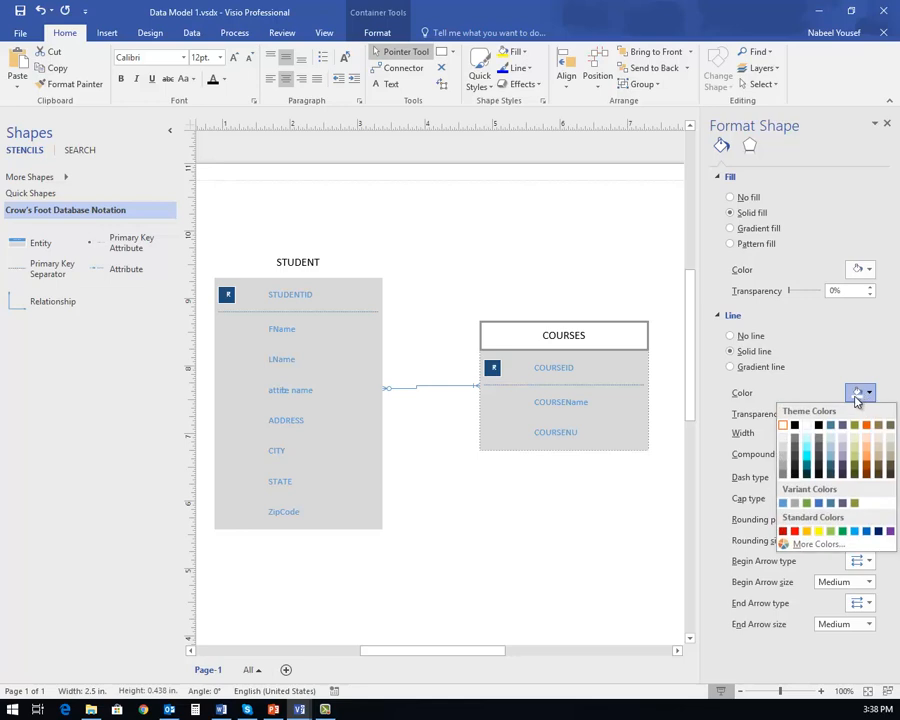
pyautogui.click(807, 425)
pyautogui.click(522, 480)
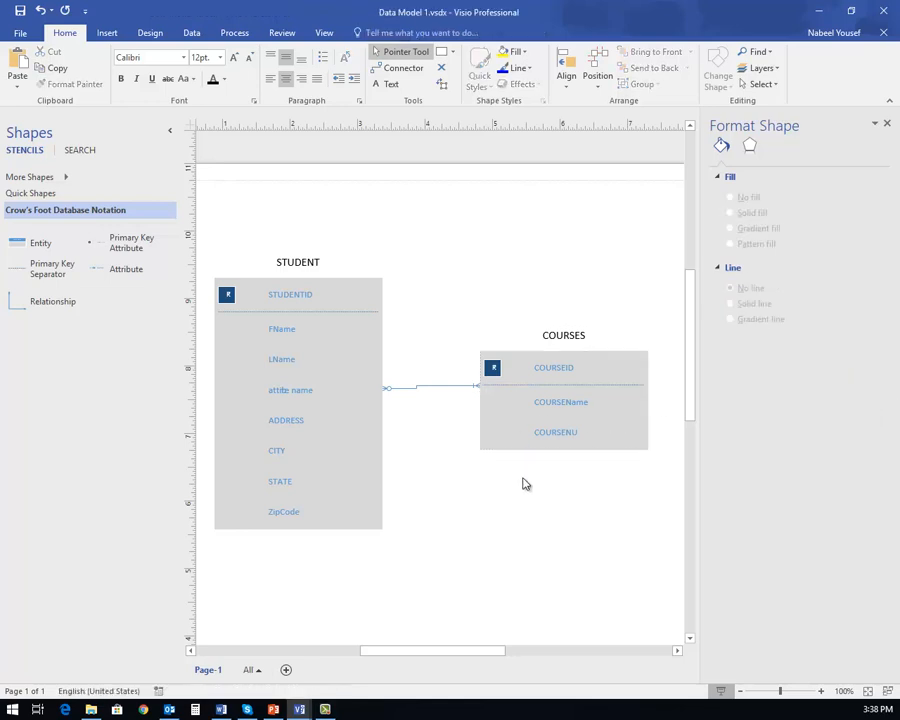
# Show the attribute types on the STUDENT entity
pyautogui.click(362, 301)
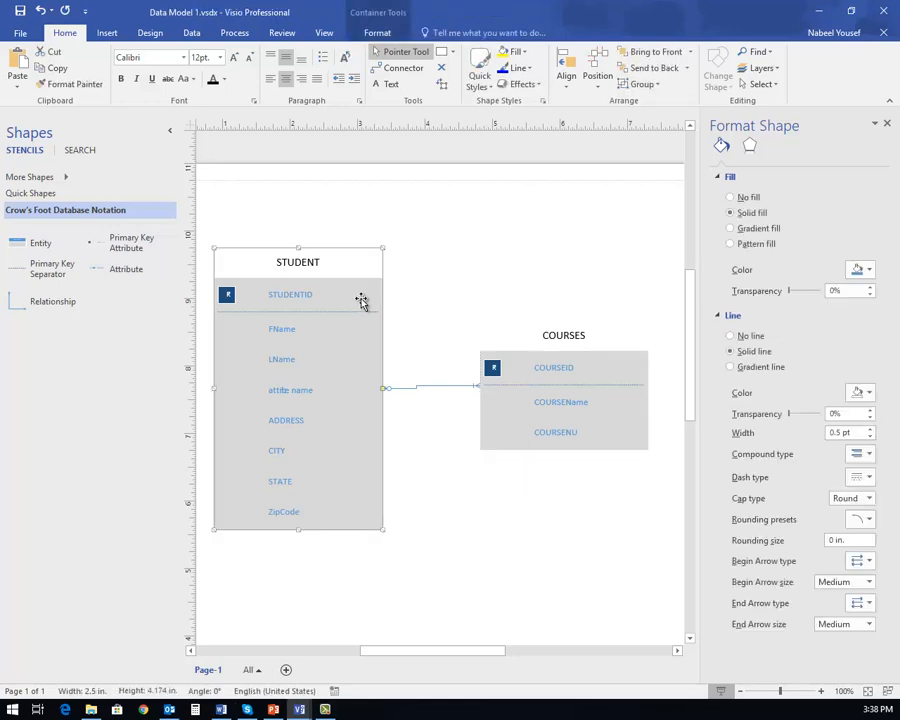
pyautogui.rightClick(362, 302)
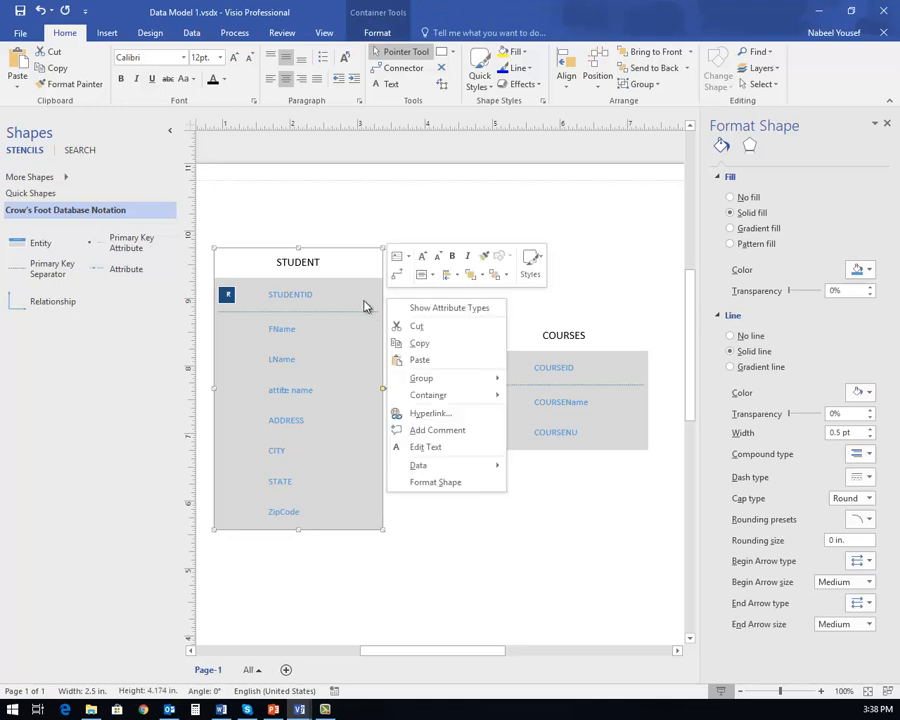
pyautogui.click(458, 308)
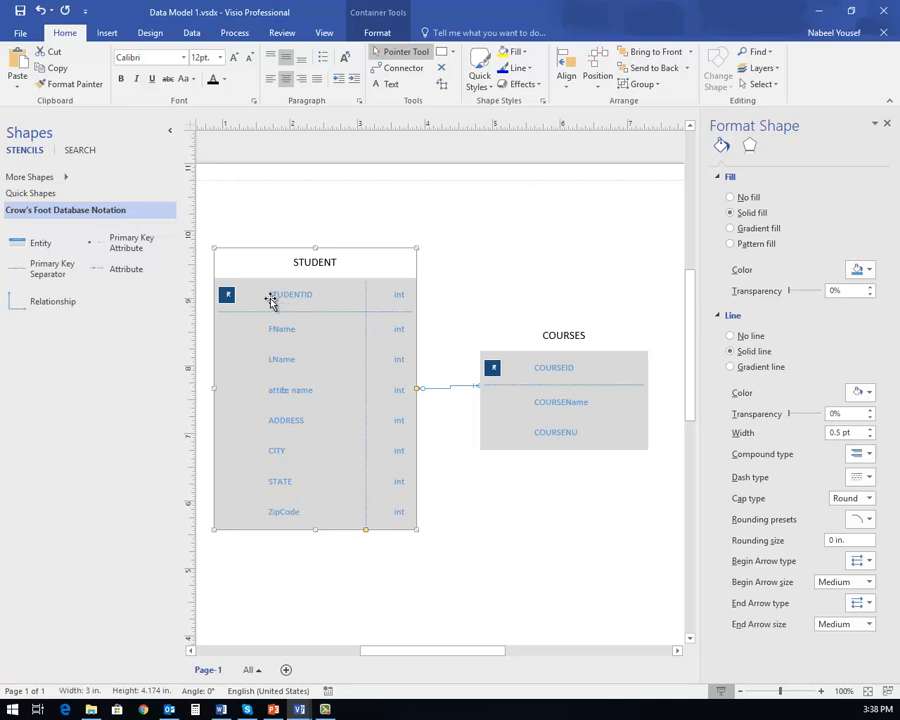
pyautogui.click(227, 298)
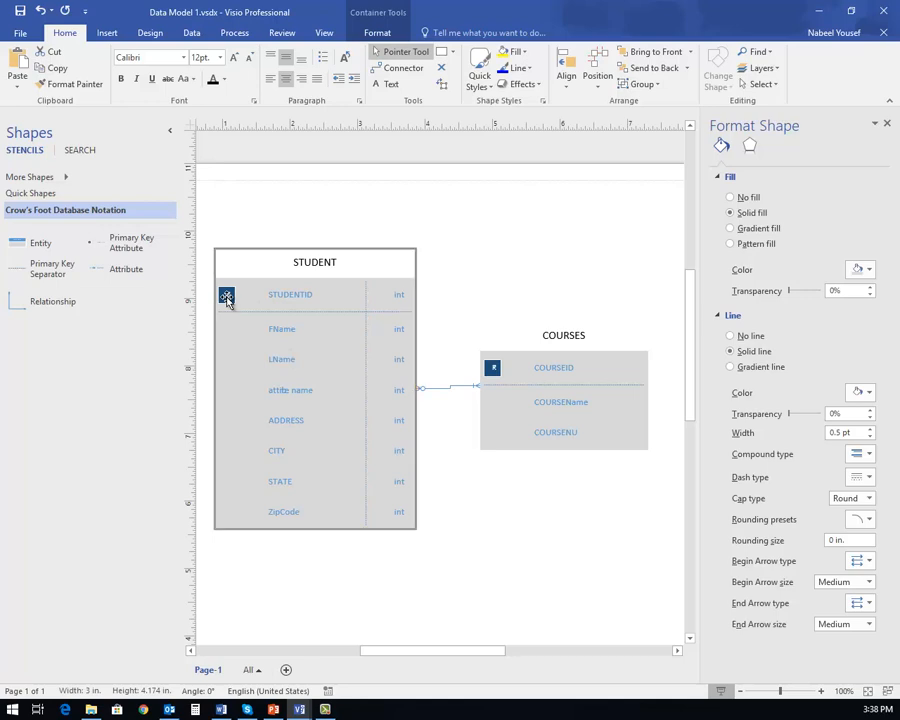
pyautogui.doubleClick(228, 296)
pyautogui.click(237, 330)
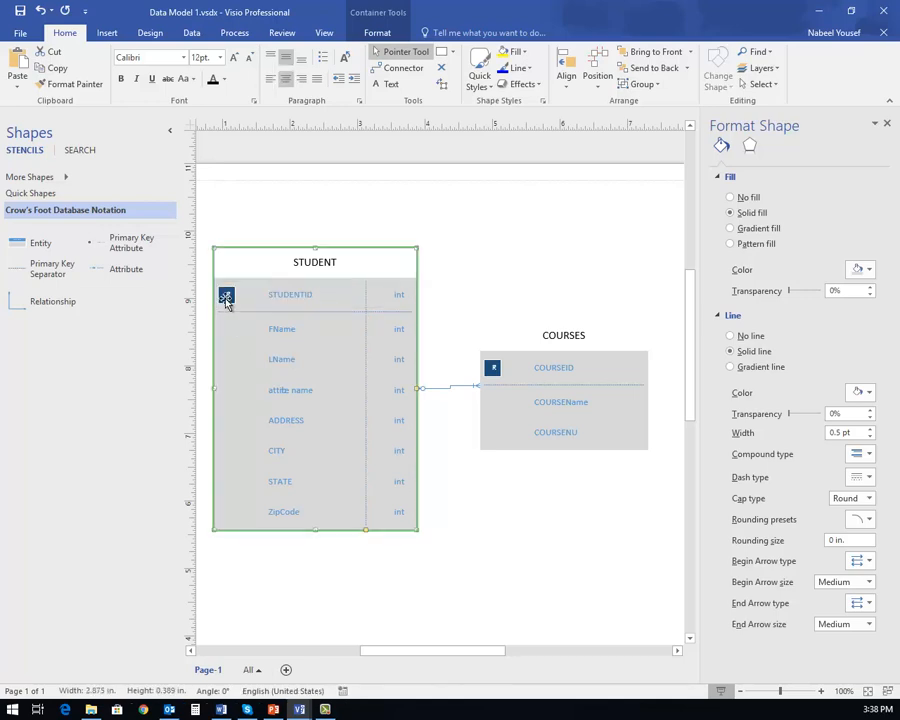
pyautogui.click(225, 298)
pyautogui.doubleClick(227, 298)
pyautogui.click(245, 338)
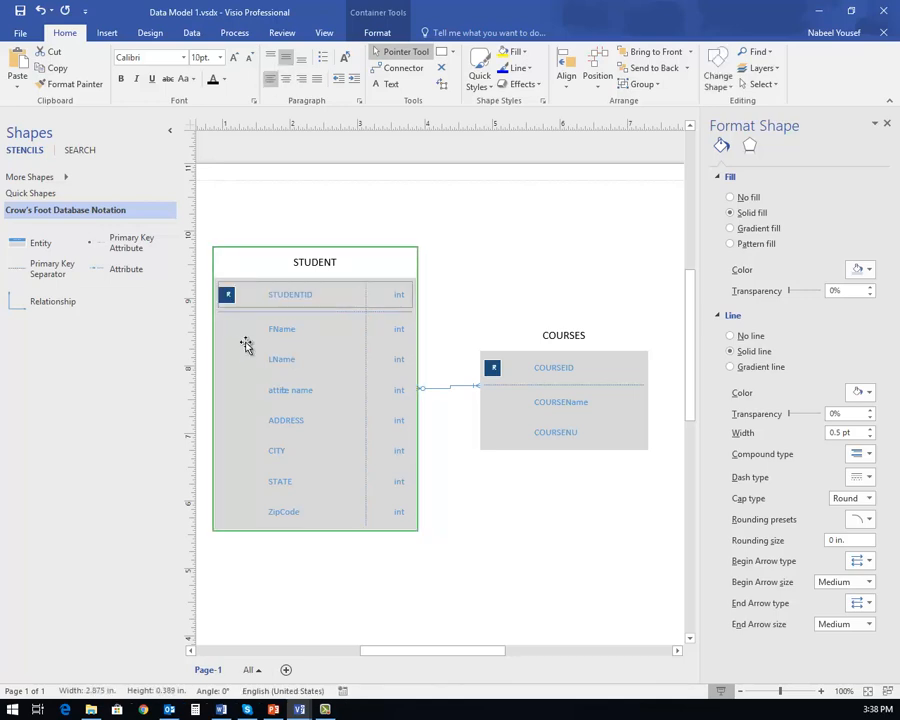
pyautogui.click(228, 300)
pyautogui.doubleClick(226, 295)
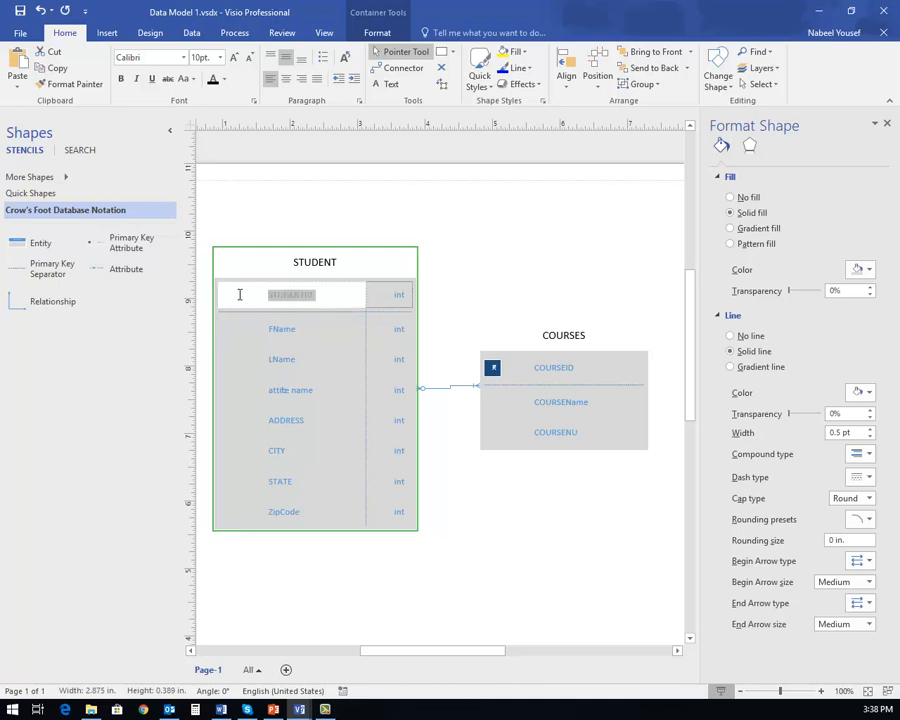
pyautogui.click(243, 273)
pyautogui.doubleClick(229, 296)
pyautogui.click(253, 346)
pyautogui.click(249, 298)
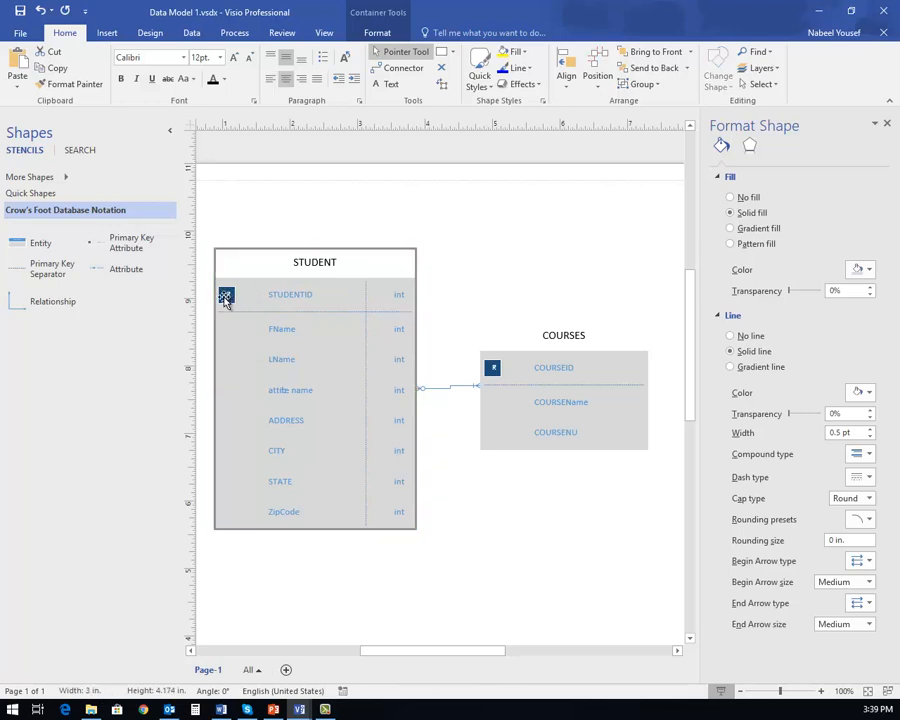
pyautogui.doubleClick(227, 298)
pyautogui.click(234, 338)
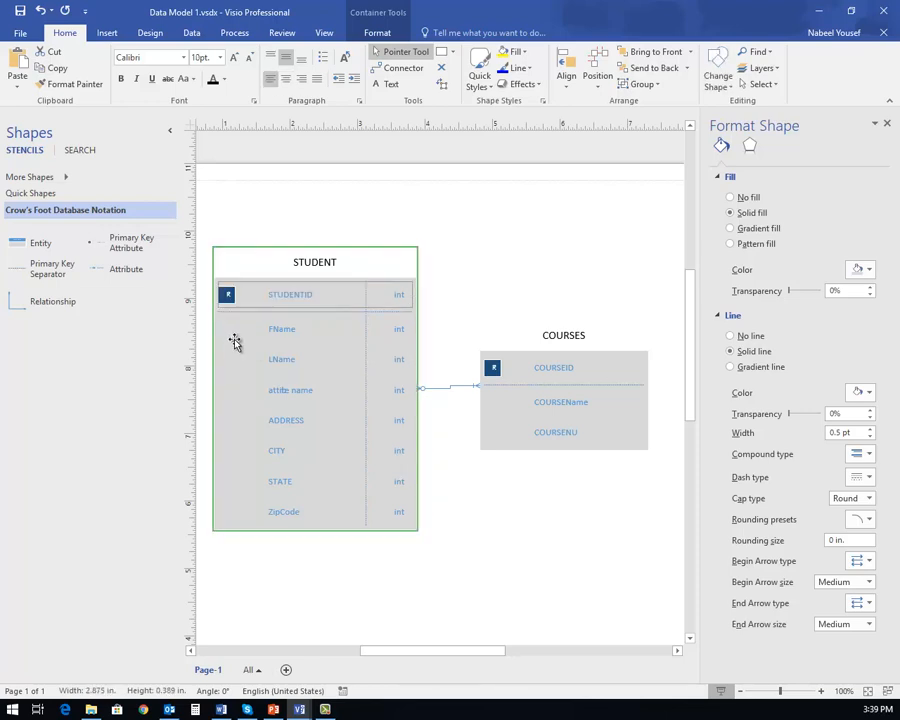
pyautogui.click(239, 296)
pyautogui.doubleClick(234, 296)
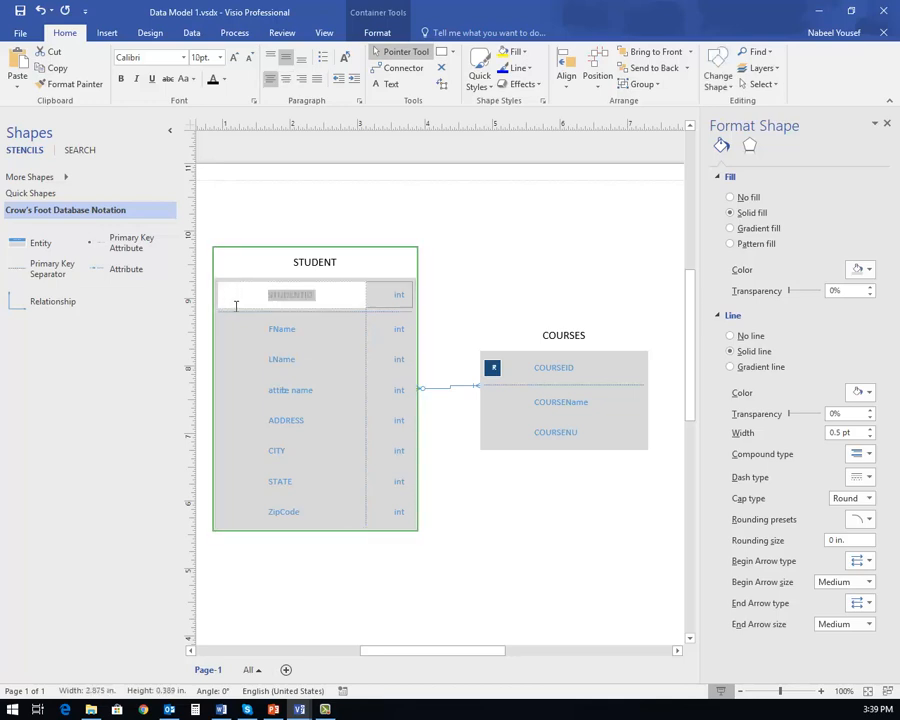
pyautogui.click(229, 322)
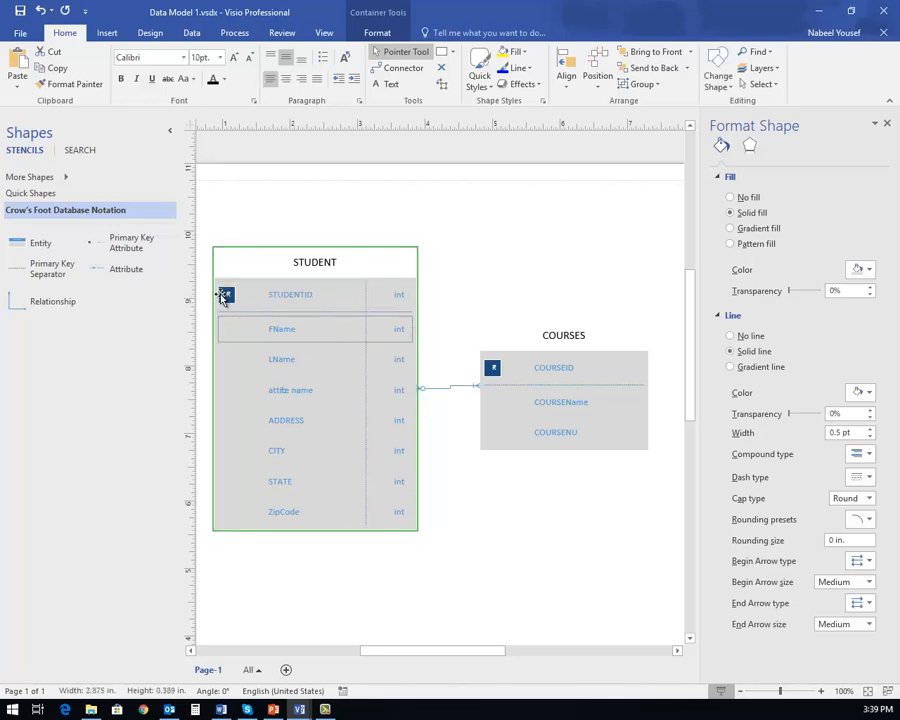
# Toggle bold formatting on the primary key marker box in the STUDENTID row
pyautogui.click(223, 297)
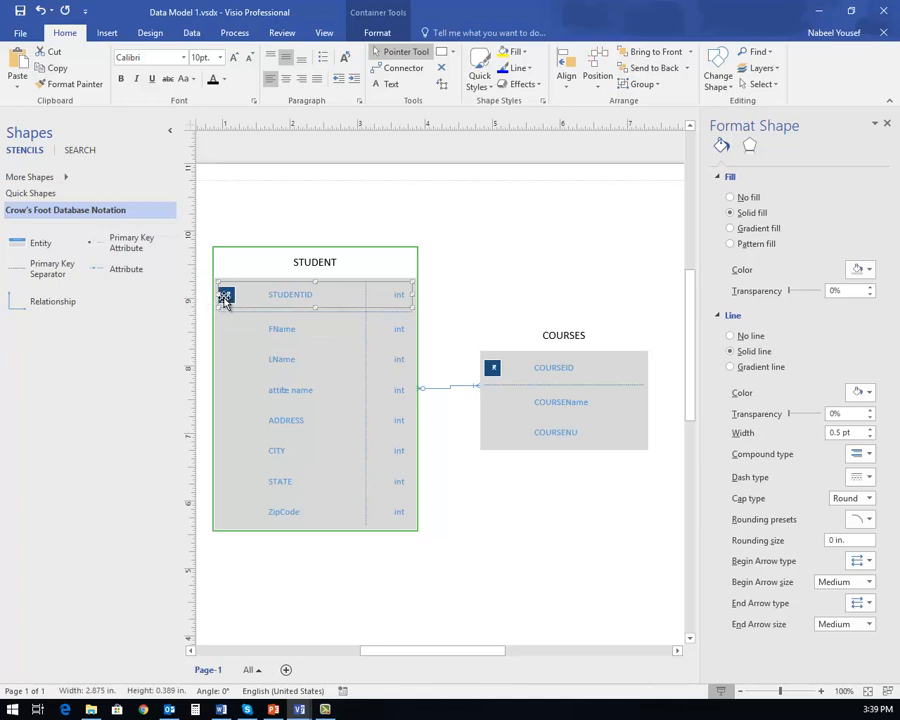
pyautogui.click(228, 297)
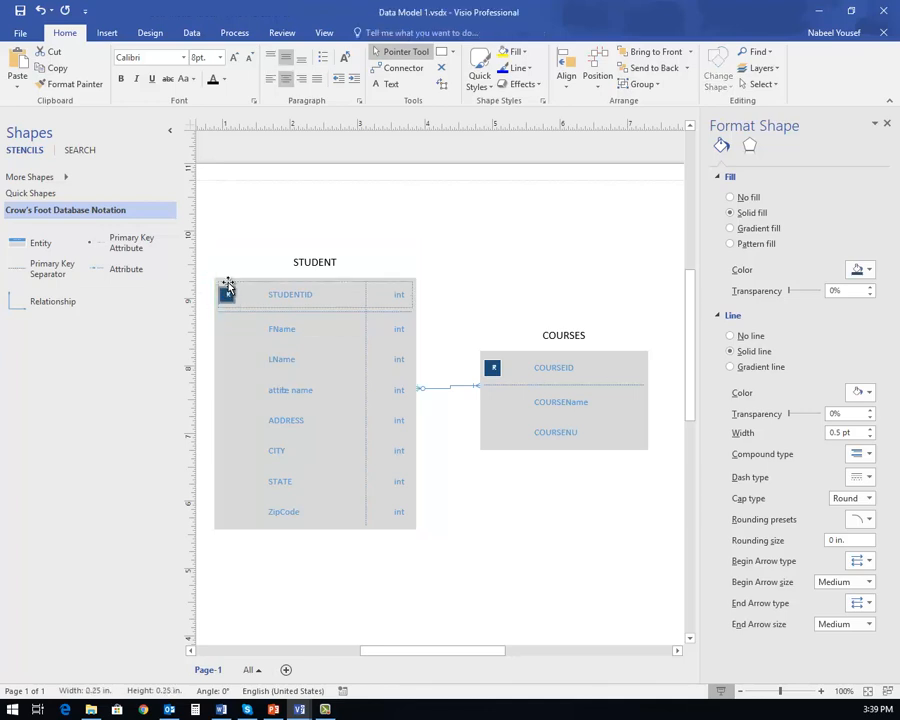
pyautogui.click(121, 79)
# Change the data type of STUDENTID in the STUDENT entity to Number(10,0) Not Null
pyautogui.click(392, 299)
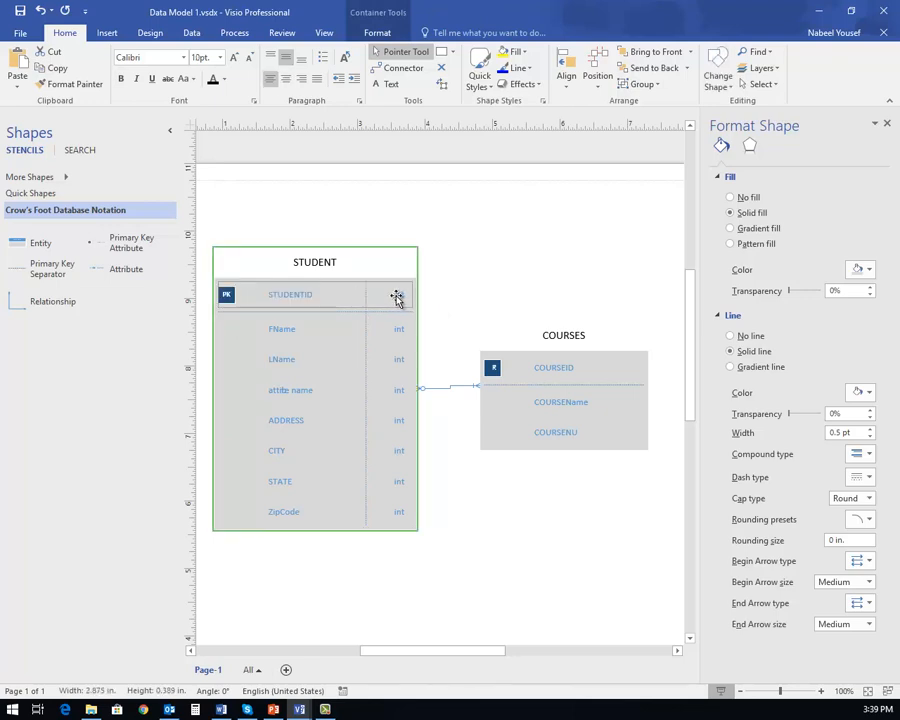
pyautogui.click(398, 297)
pyautogui.rightClick(398, 296)
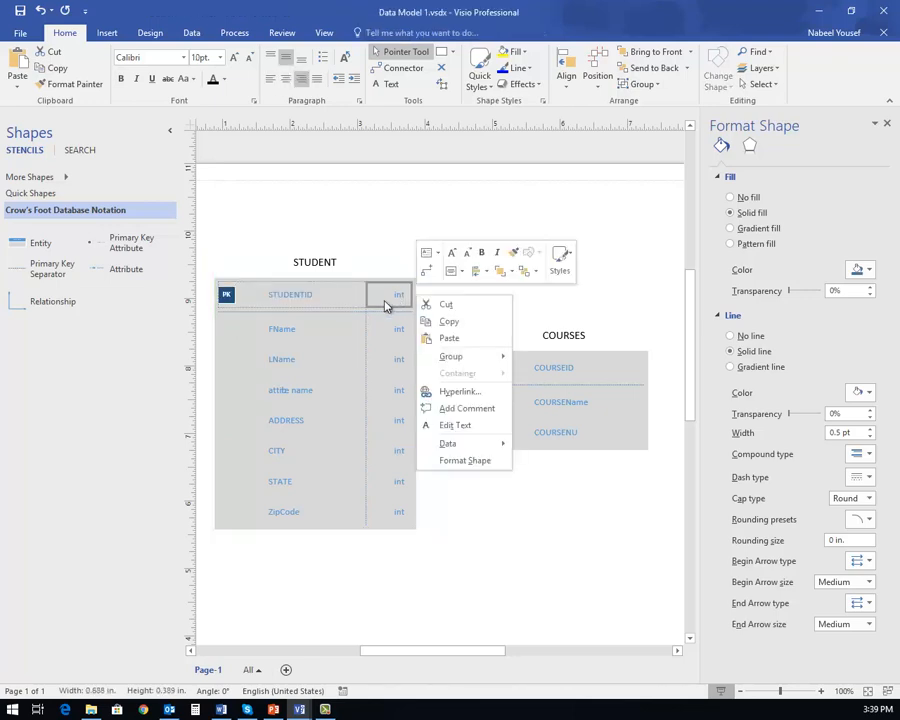
pyautogui.click(463, 426)
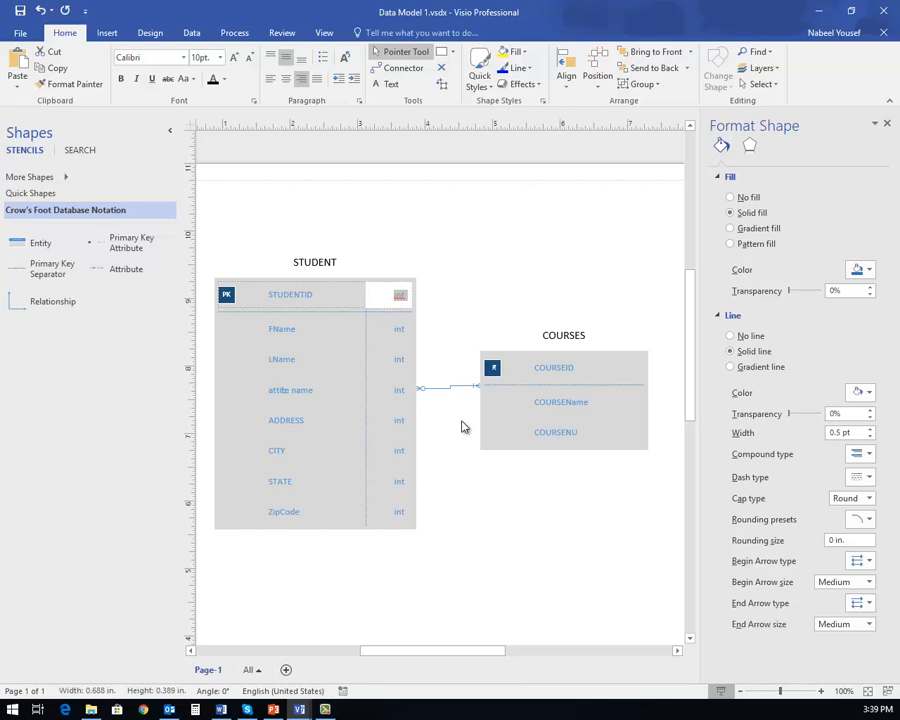
pyautogui.write('N')
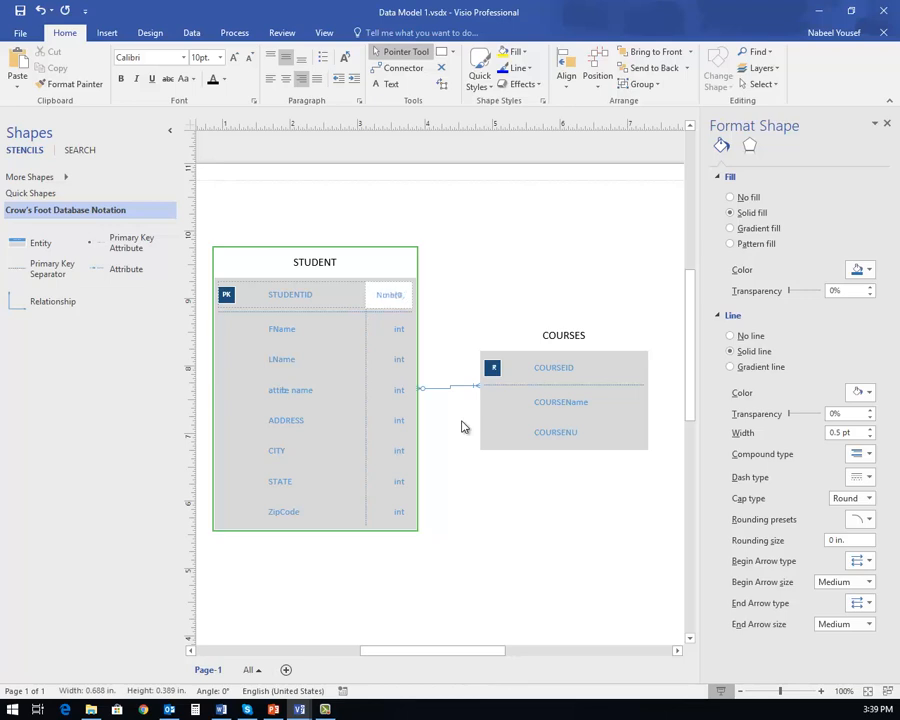
pyautogui.write('umber(8,0) Not')
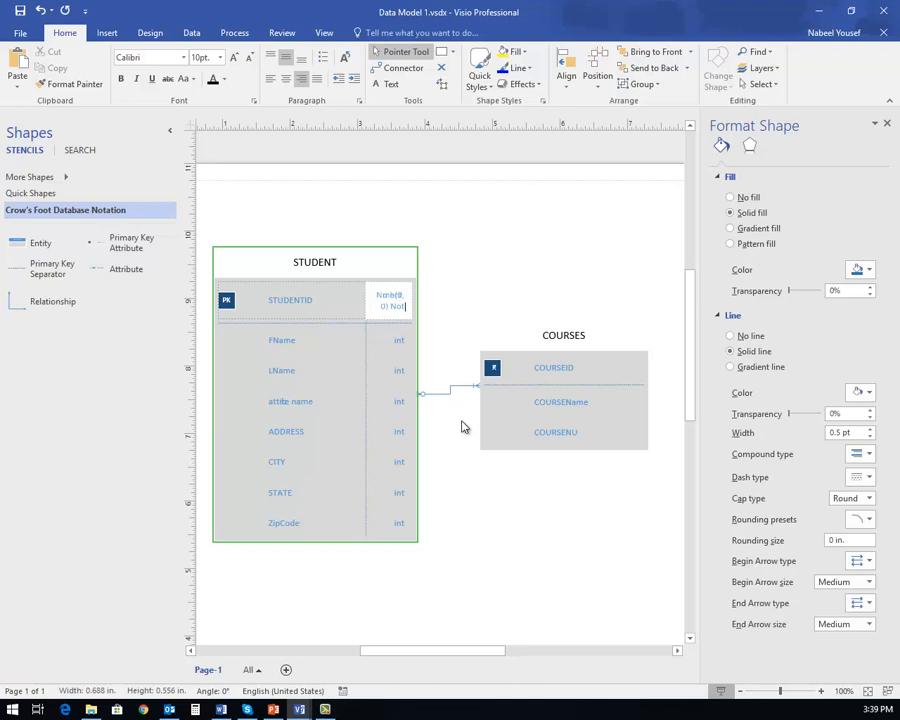
pyautogui.write('Nu')
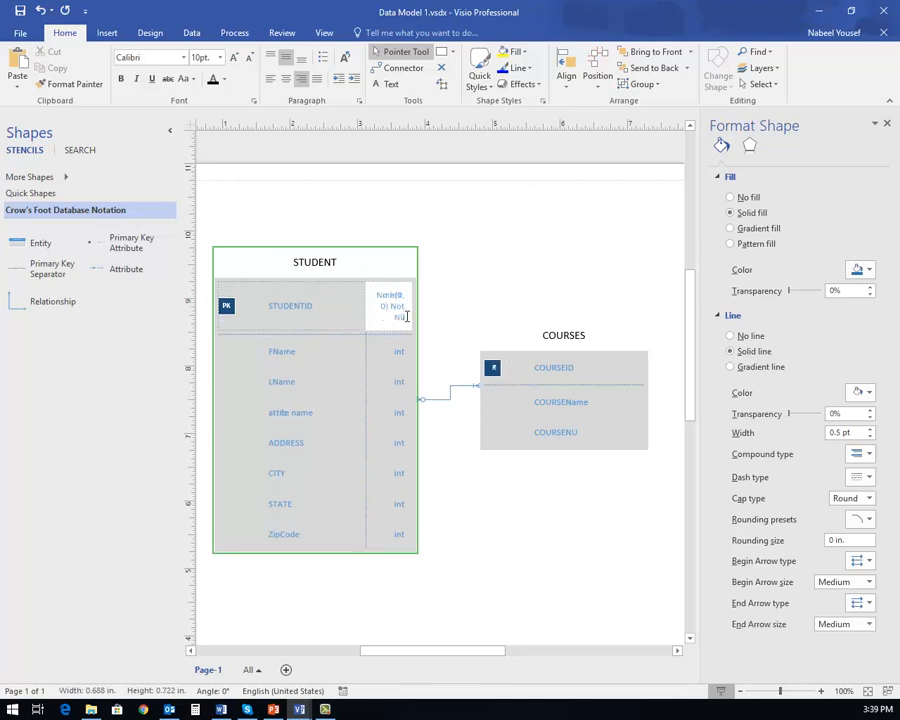
# Make the STUDENTID data type text bold to mark it as a required attribute
pyautogui.moveTo(399, 317); pyautogui.dragTo(368, 292)
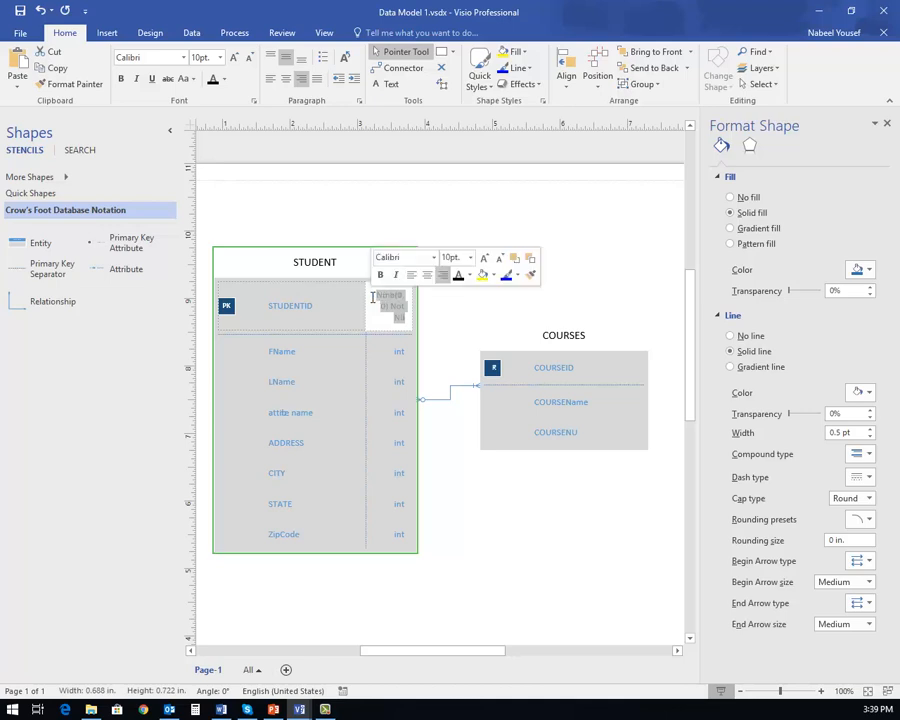
pyautogui.click(120, 79)
pyautogui.click(435, 296)
pyautogui.click(430, 358)
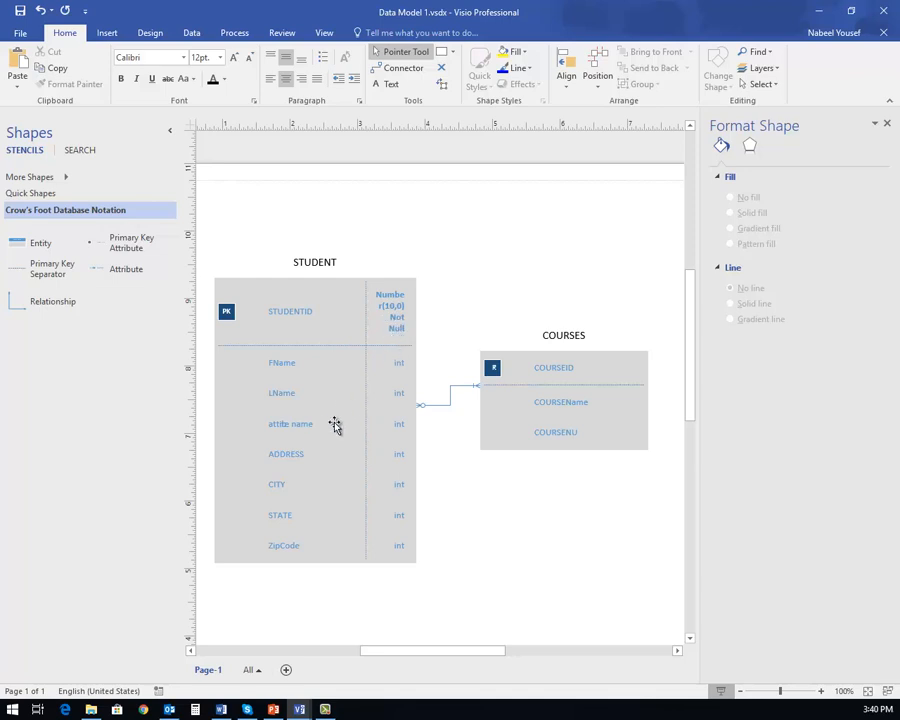
# Change the FName data type in the STUDENT entity to VARCHAR(50) Not Null and make the text bold
pyautogui.moveTo(398, 363)
pyautogui.mouseDown()
pyautogui.moveTo(404, 373)
pyautogui.moveTo(400, 365)
pyautogui.mouseUp()
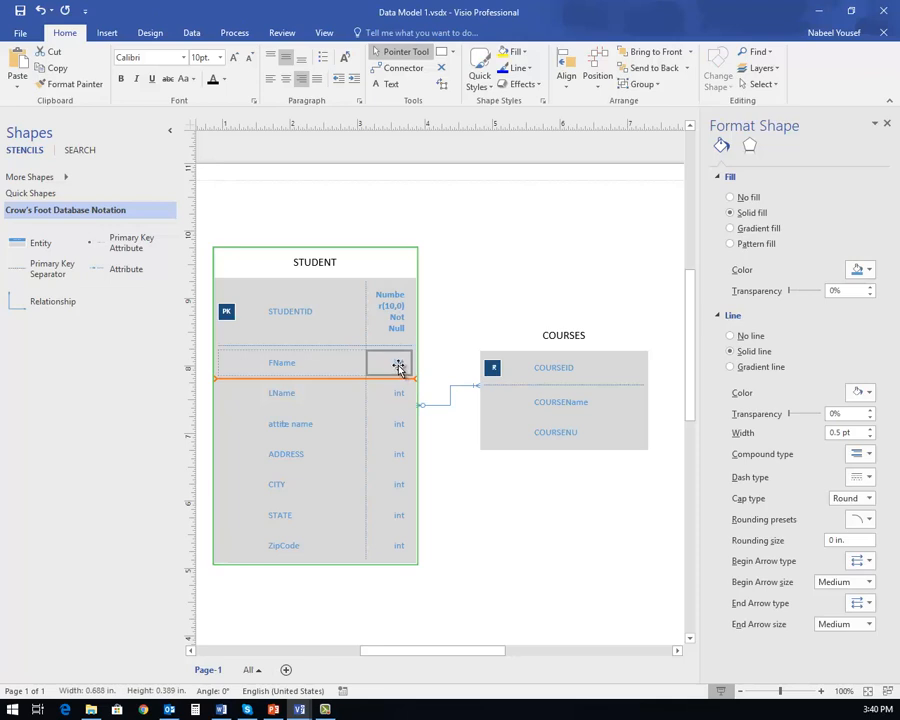
pyautogui.click(399, 367)
pyautogui.doubleClick(398, 366)
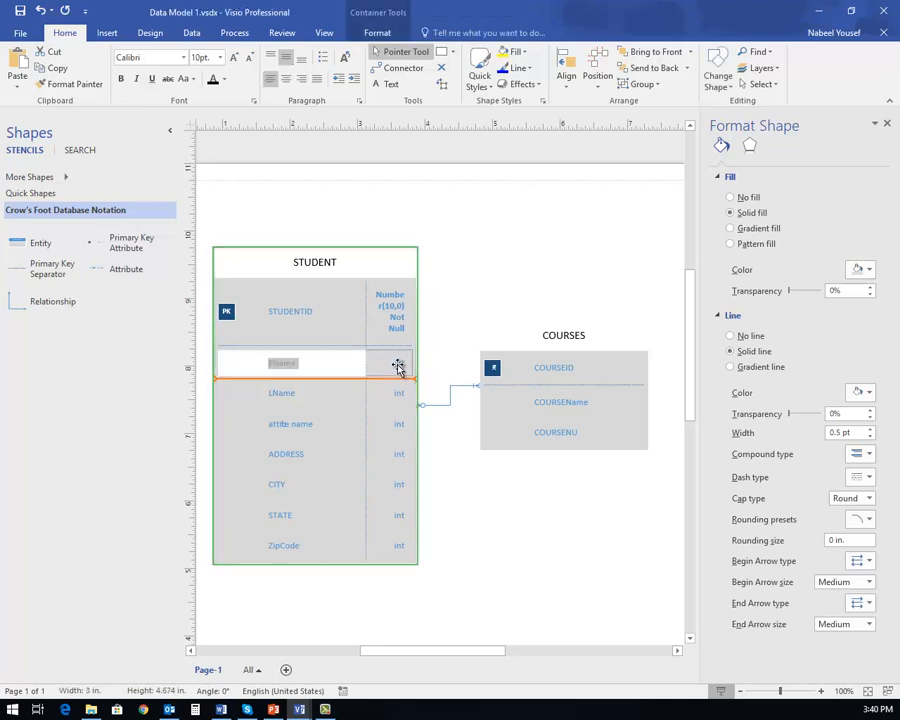
pyautogui.click(398, 367)
pyautogui.click(398, 366)
pyautogui.rightClick(398, 365)
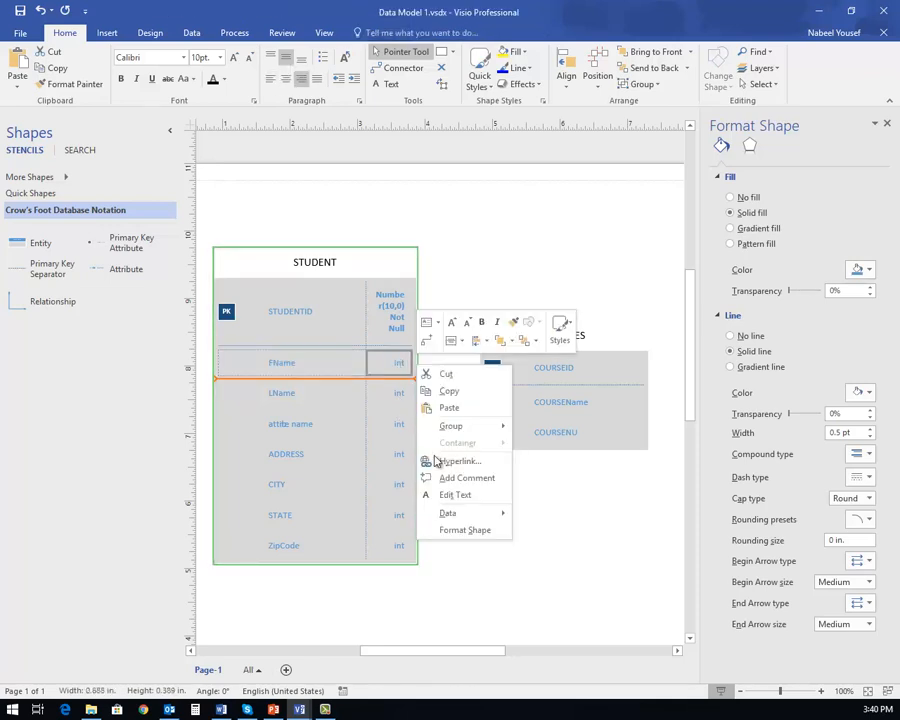
pyautogui.click(456, 495)
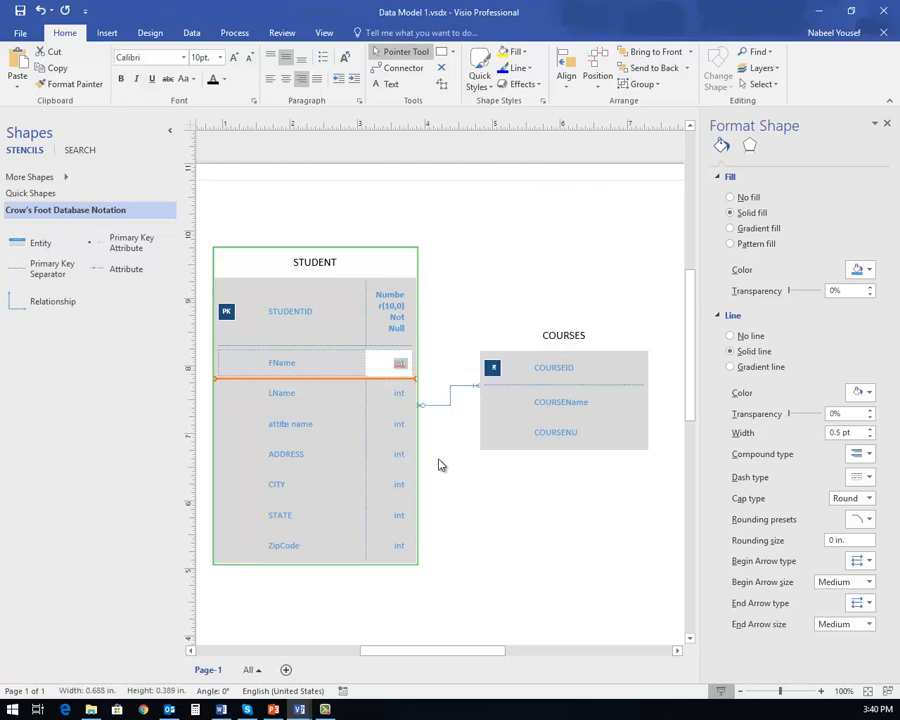
pyautogui.write('VAR')
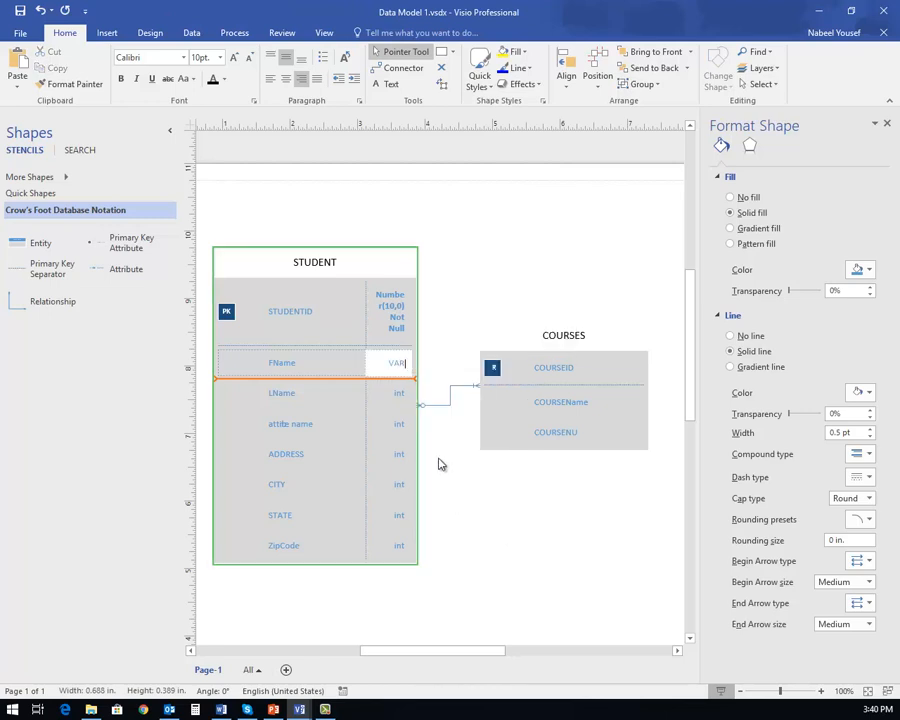
pyautogui.write('CHAR')
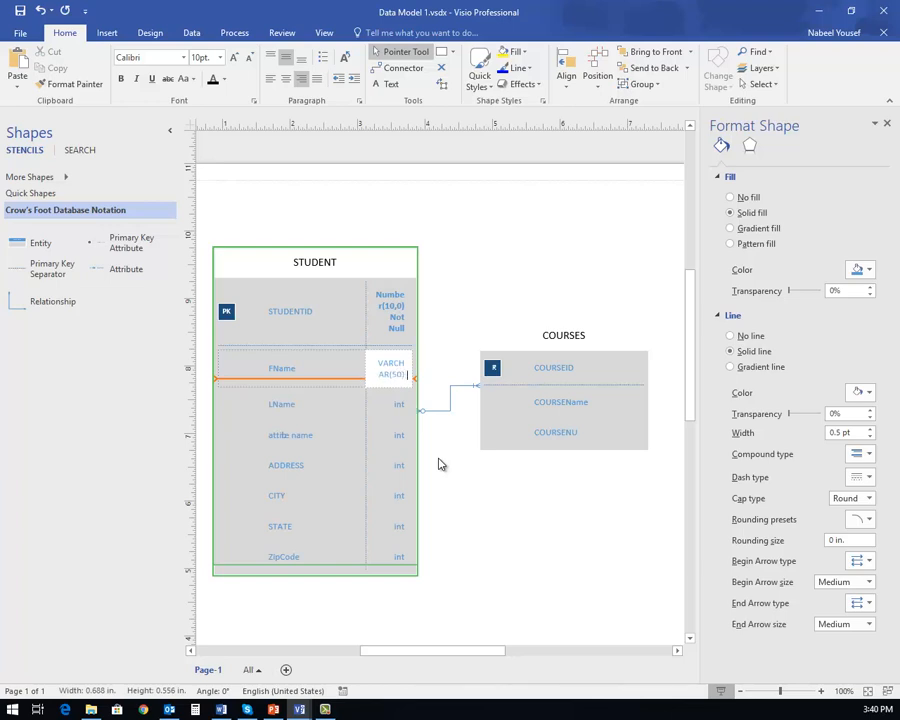
pyautogui.write('(50) Not Null')
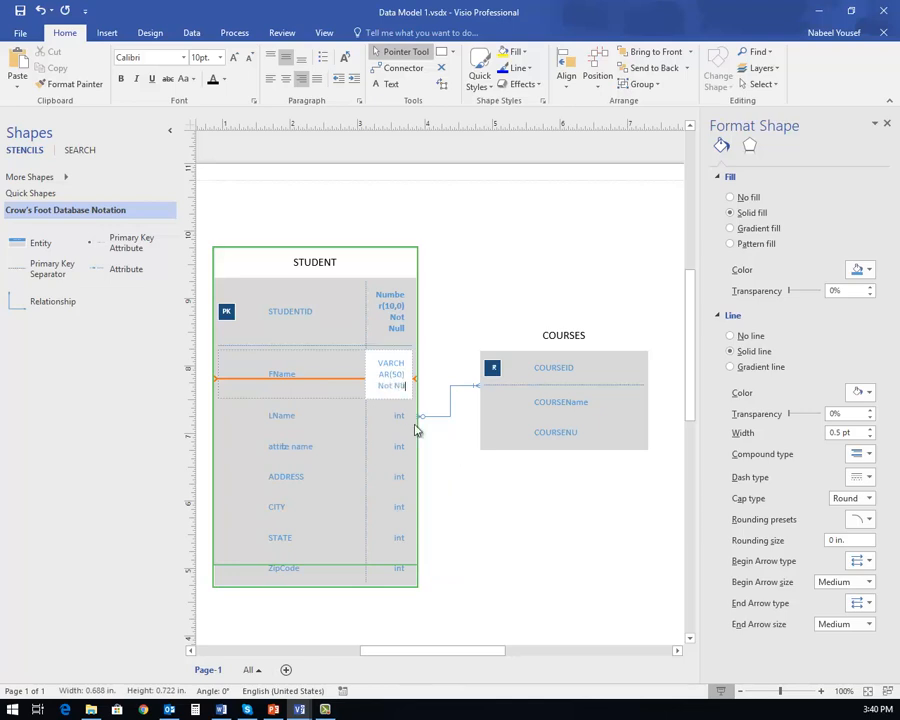
pyautogui.moveTo(400, 385); pyautogui.dragTo(381, 362)
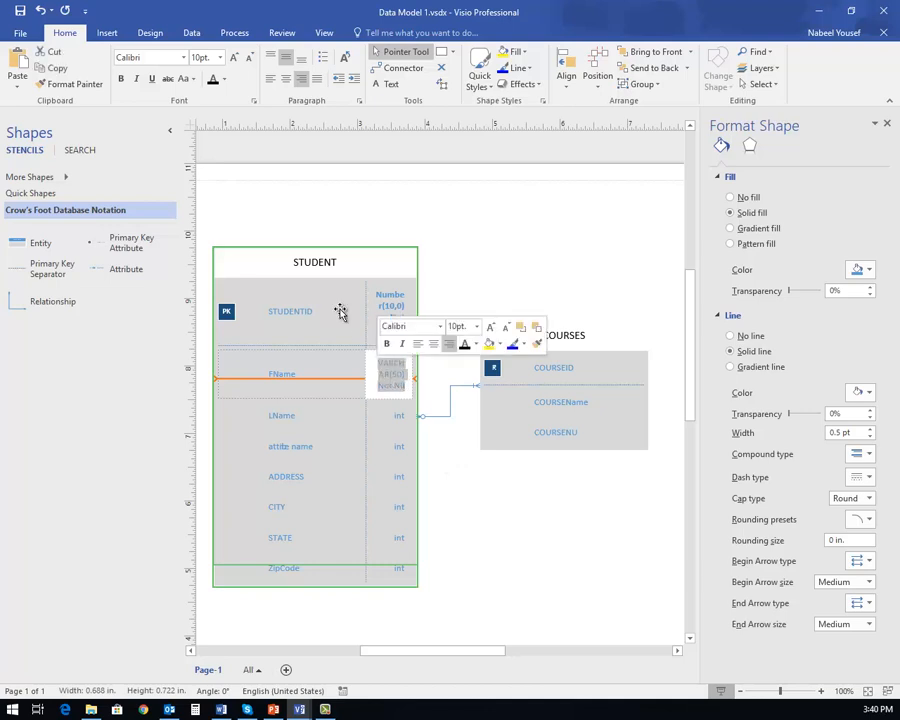
pyautogui.click(396, 428)
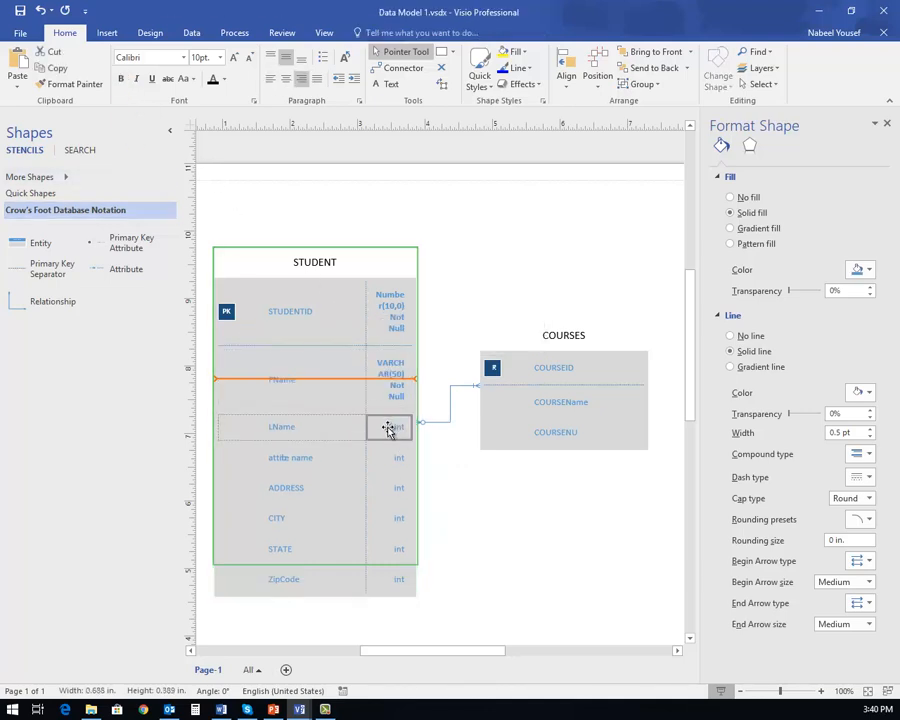
# Change the LName data type in the STUDENT entity to VARCHAR(50) Not Null and make the text bold
pyautogui.click(390, 428)
pyautogui.rightClick(420, 424)
pyautogui.click(401, 431)
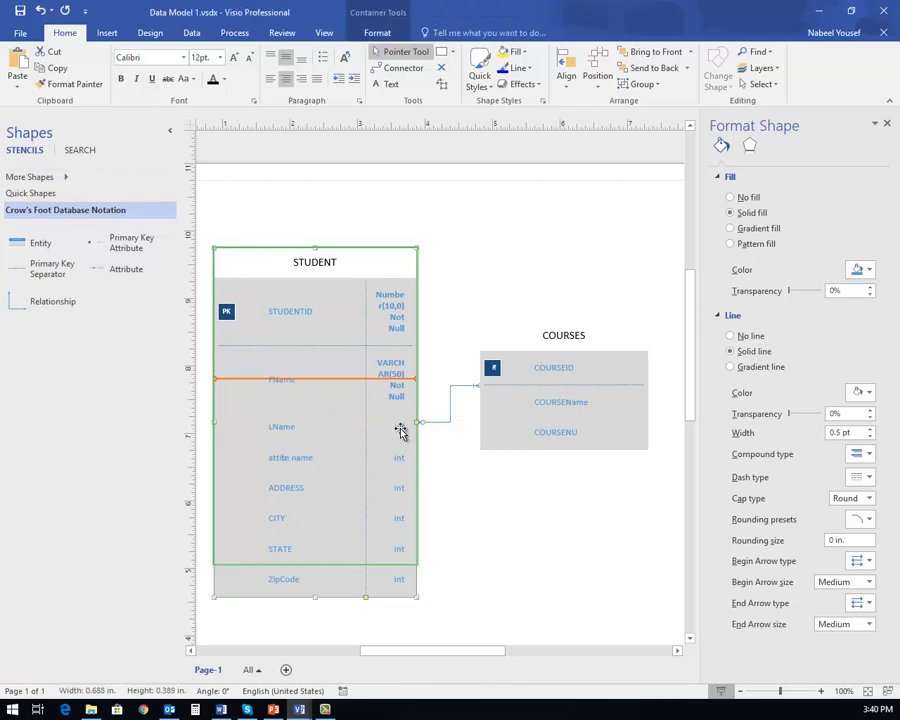
pyautogui.click(400, 431)
pyautogui.click(400, 431)
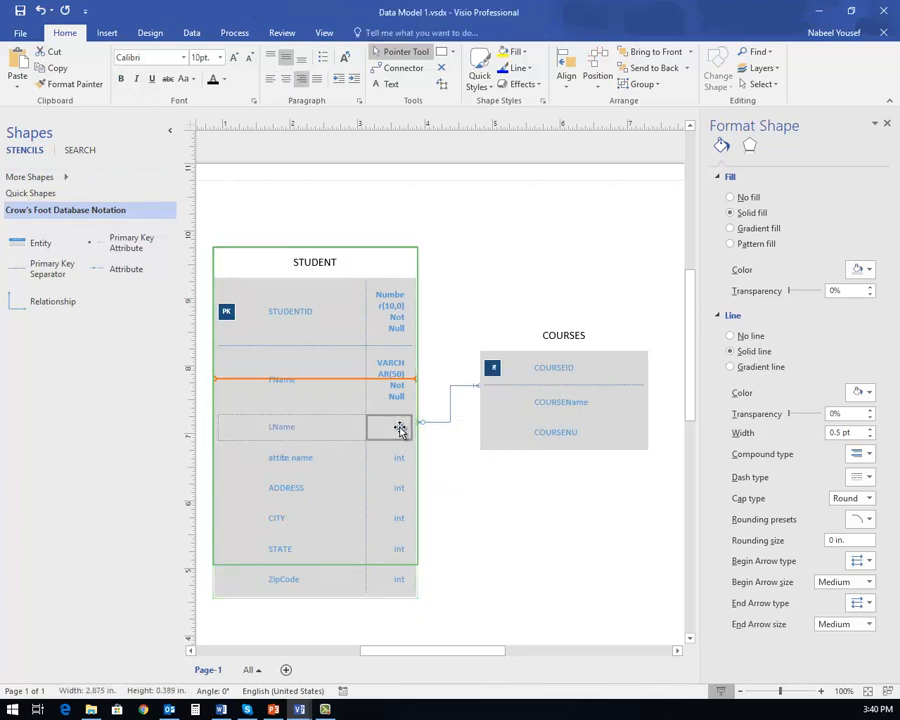
pyautogui.rightClick(400, 431)
pyautogui.click(472, 566)
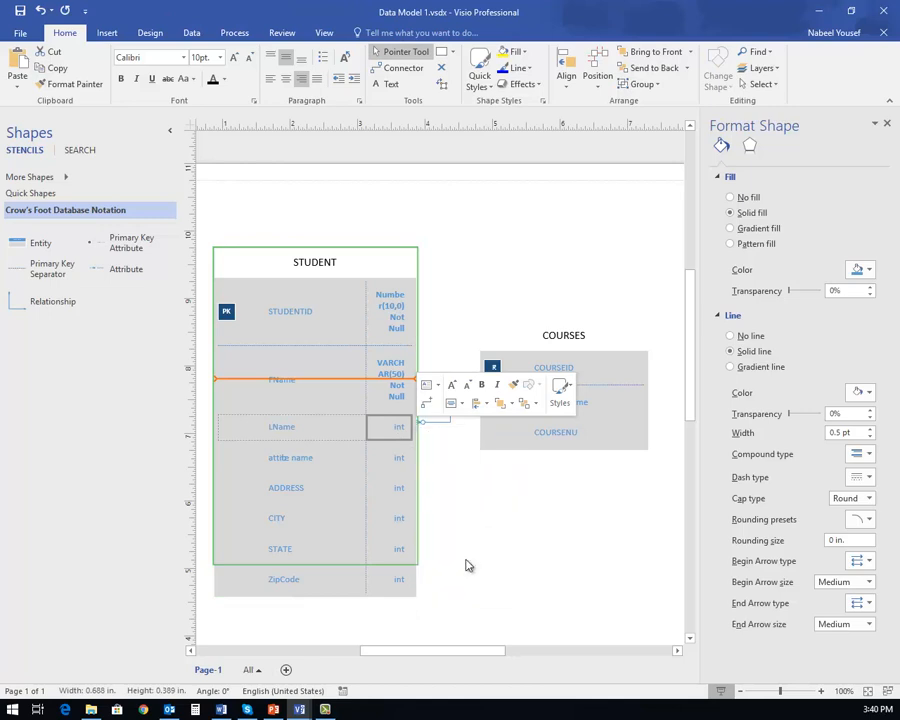
pyautogui.write('V')
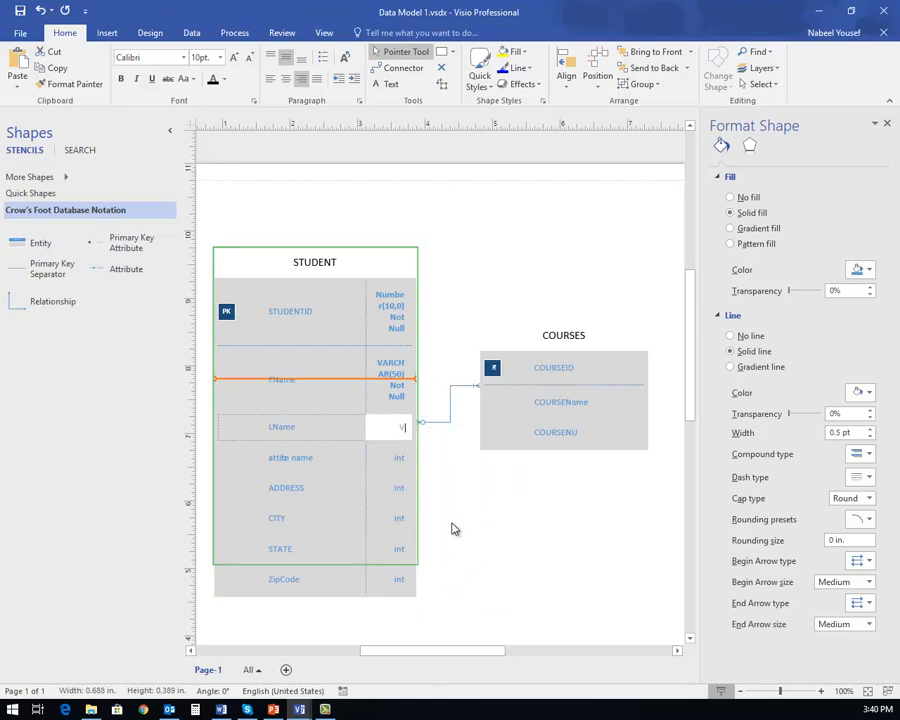
pyautogui.write('ARCHAR(50')
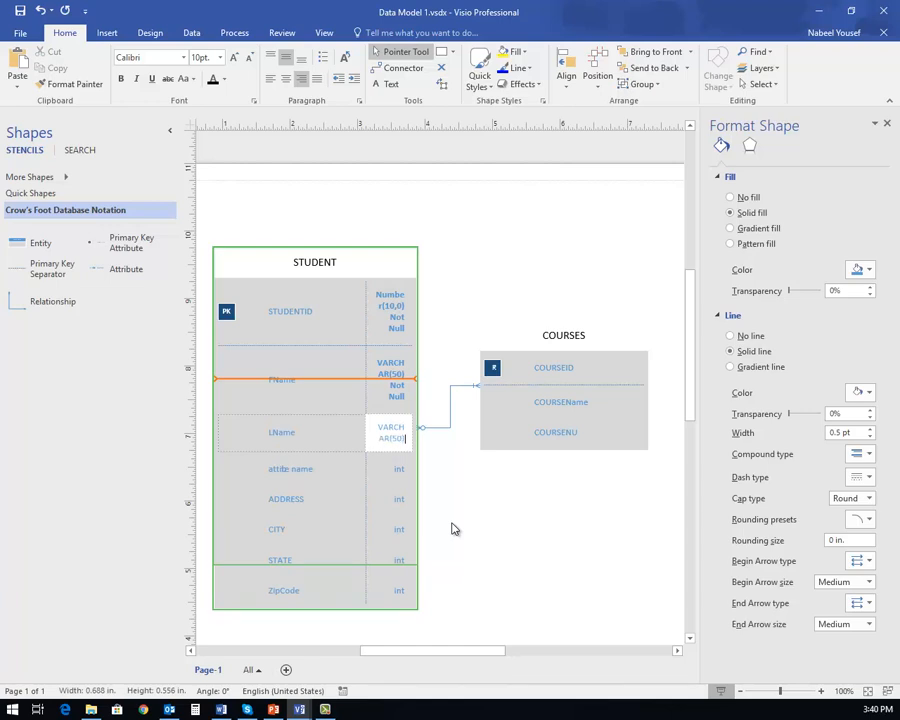
pyautogui.write('ot Null')
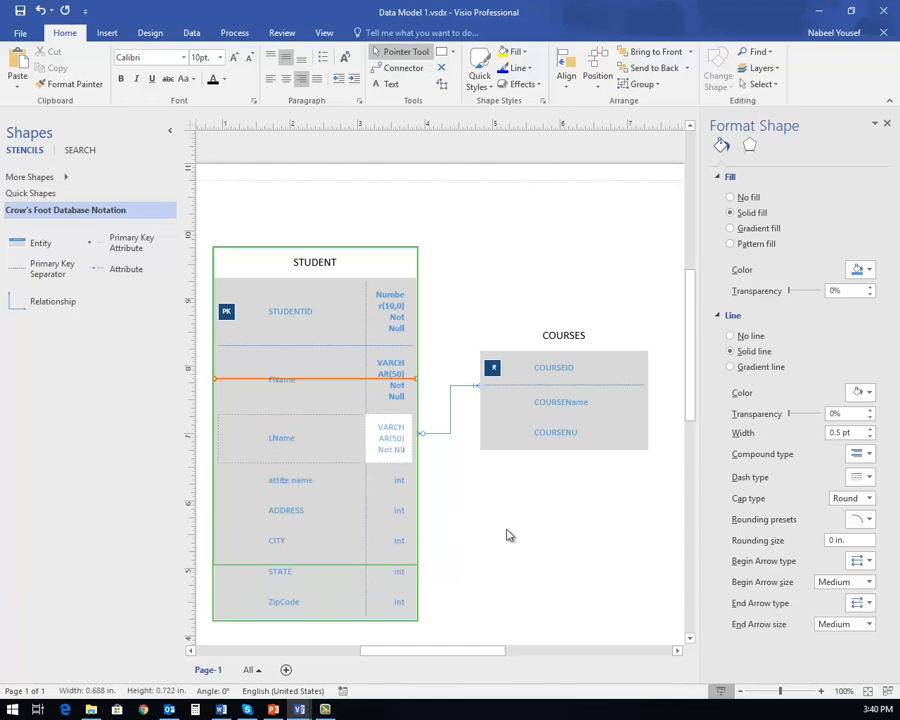
pyautogui.moveTo(404, 449); pyautogui.dragTo(372, 428)
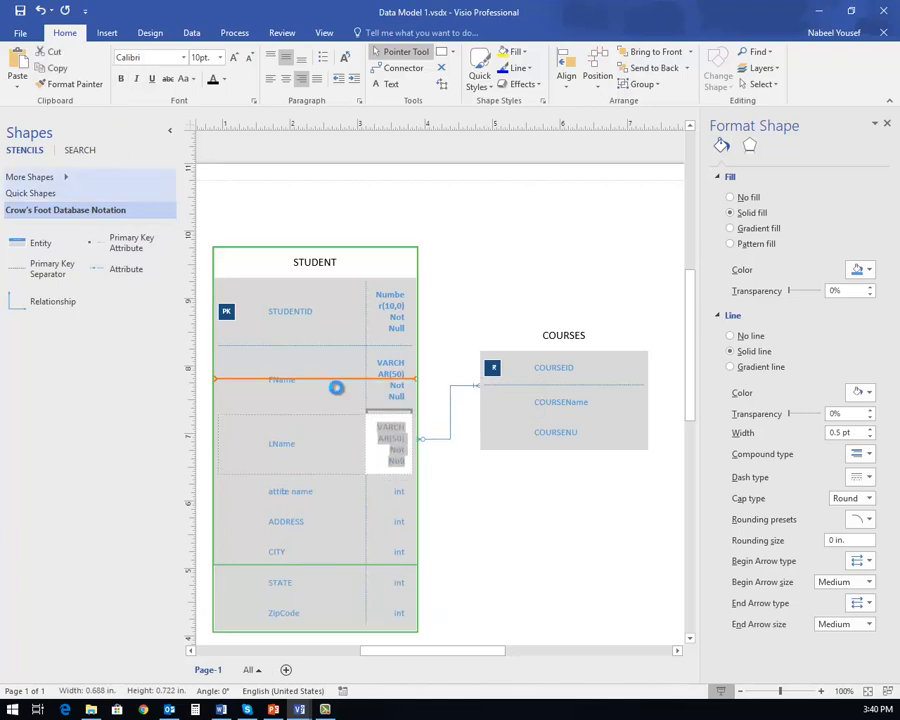
pyautogui.press('Escape')
# Move the whole STUDENT entity straight up by about 0.6 in on the page
pyautogui.click(390, 383)
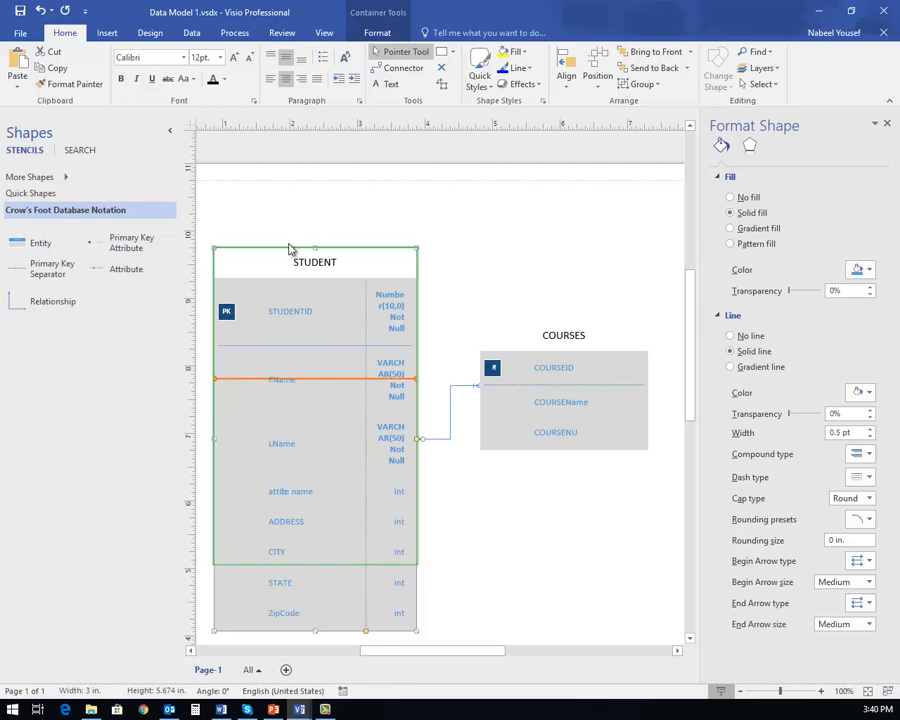
pyautogui.moveTo(291, 252); pyautogui.dragTo(289, 205)
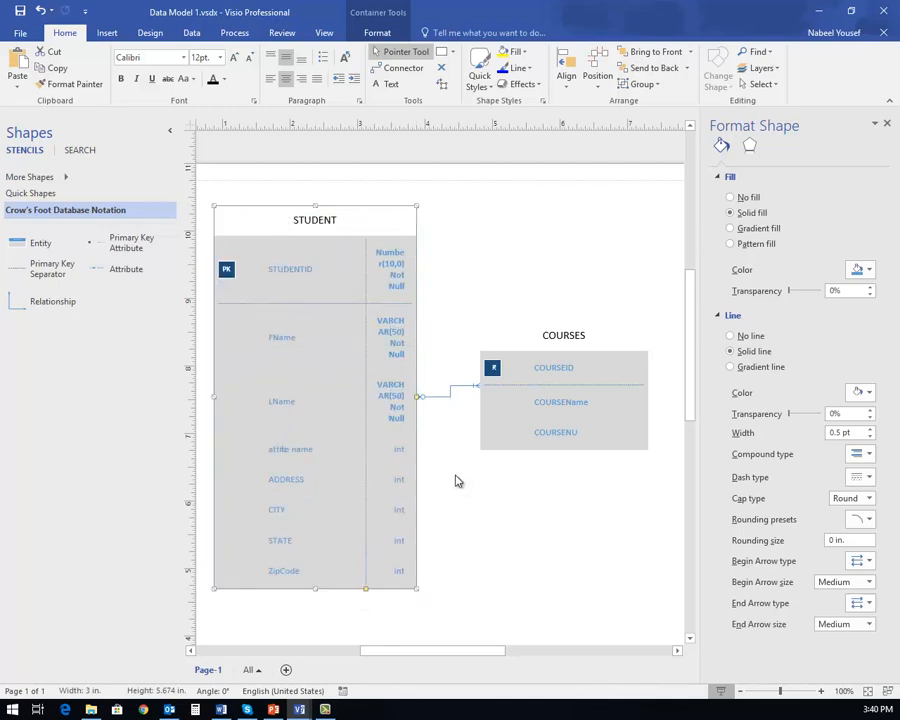
# Rename the placeholder attribute below LName in the STUDENT entity to Email
pyautogui.click(395, 452)
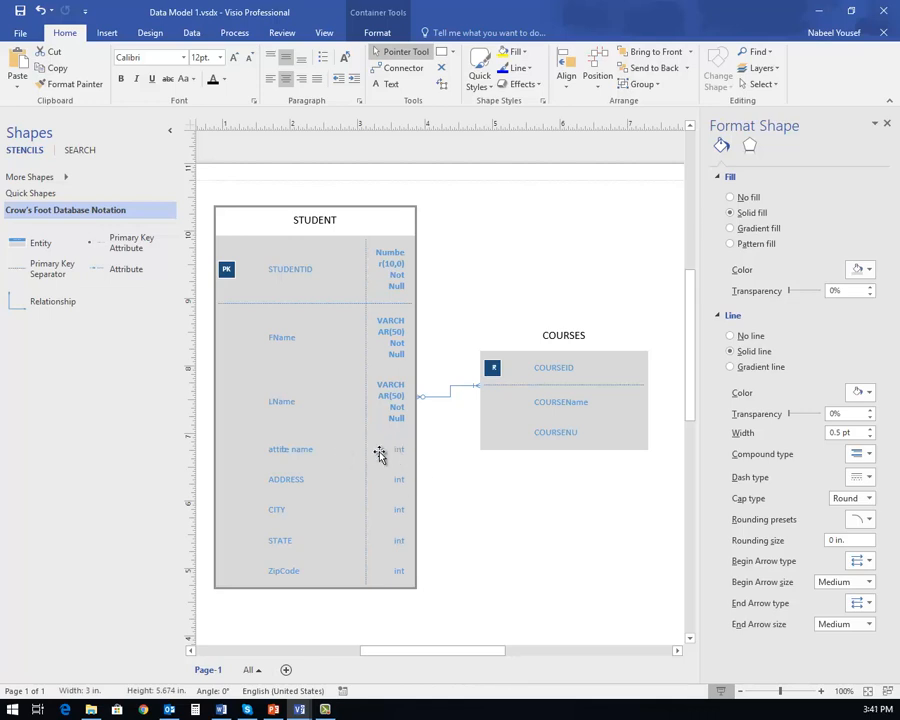
pyautogui.click(291, 452)
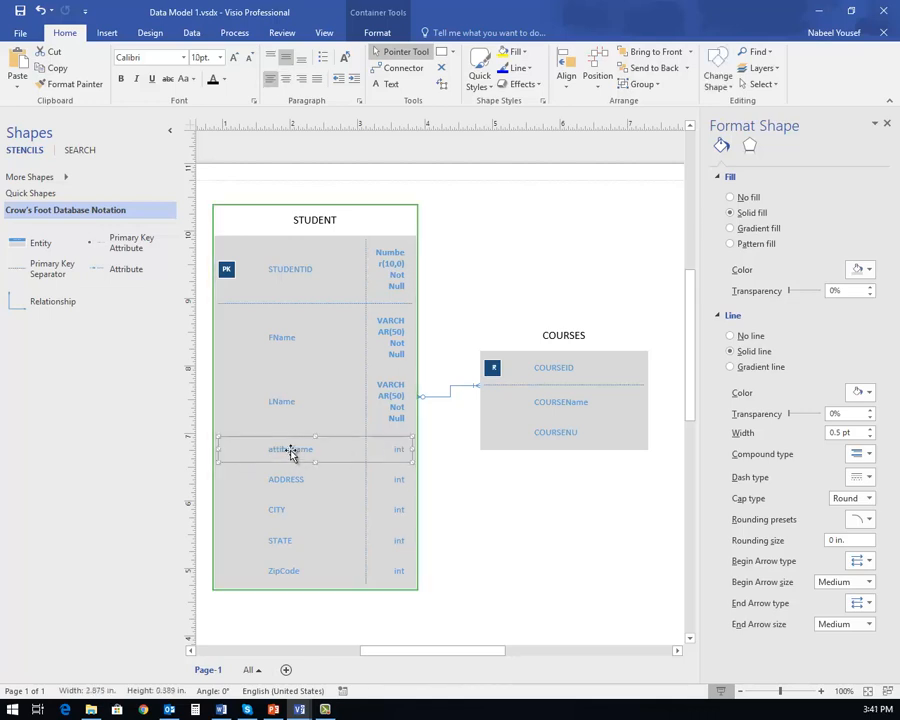
pyautogui.doubleClick(291, 452)
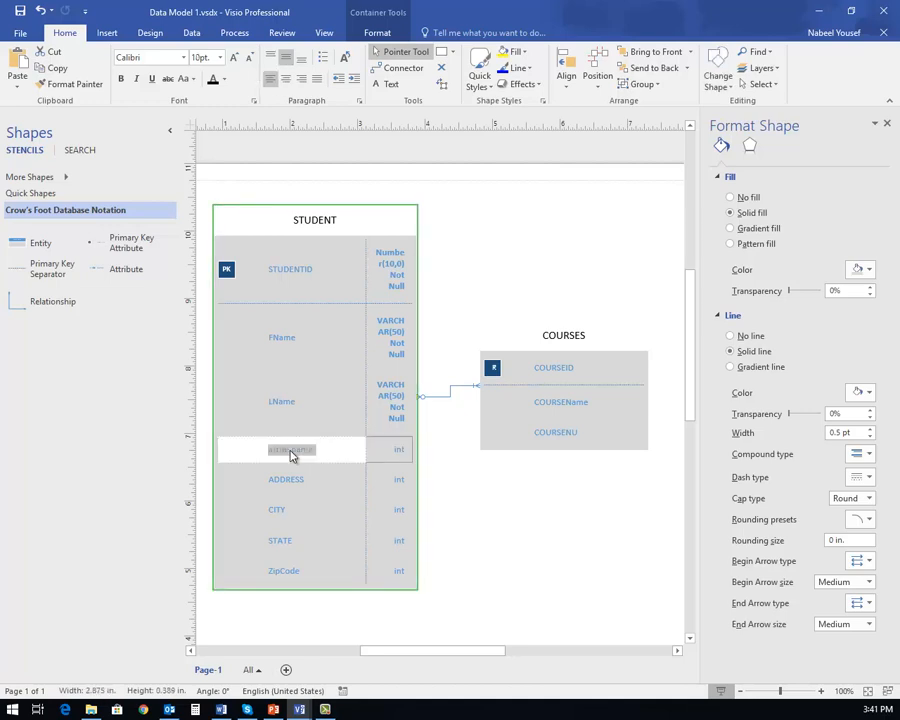
pyautogui.write('Email')
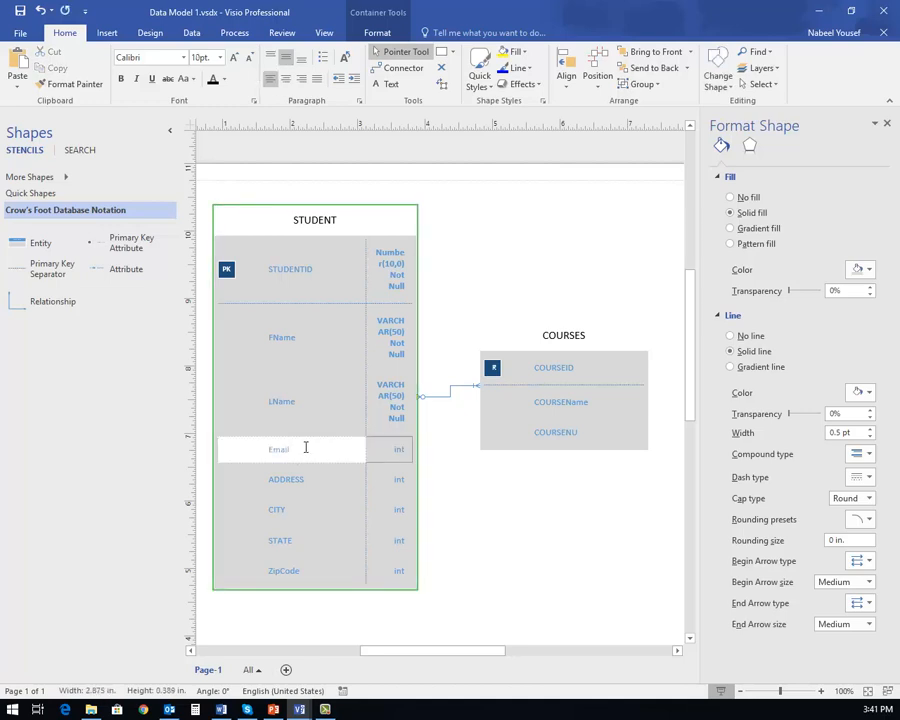
# Change the Email data type in the STUDENT entity to VARCHAR(150) Not Null with an alternate key 1.1 note, and make the text bold
pyautogui.click(394, 456)
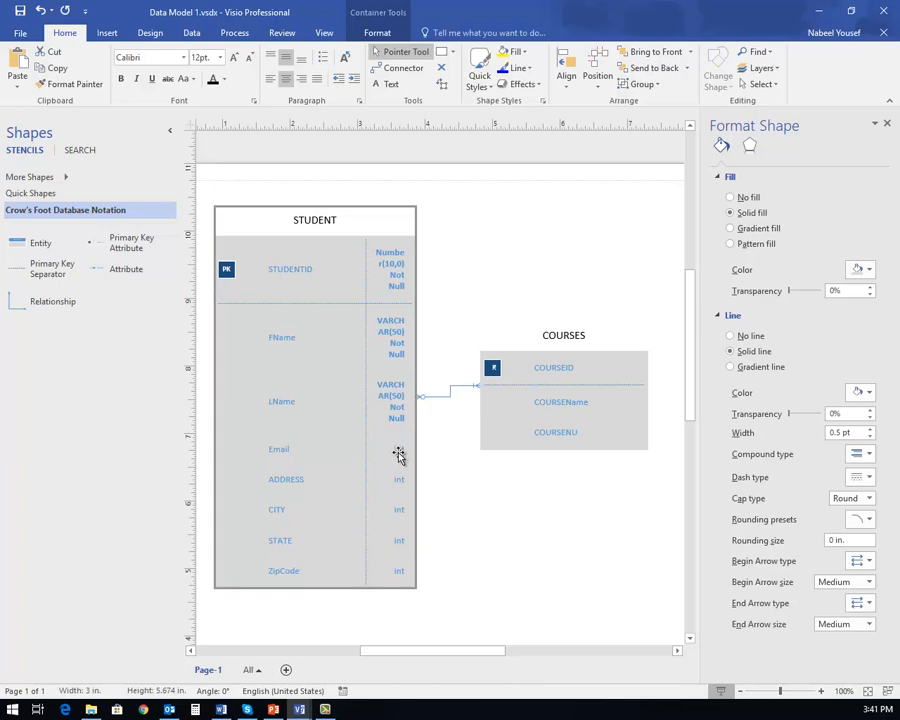
pyautogui.doubleClick(397, 453)
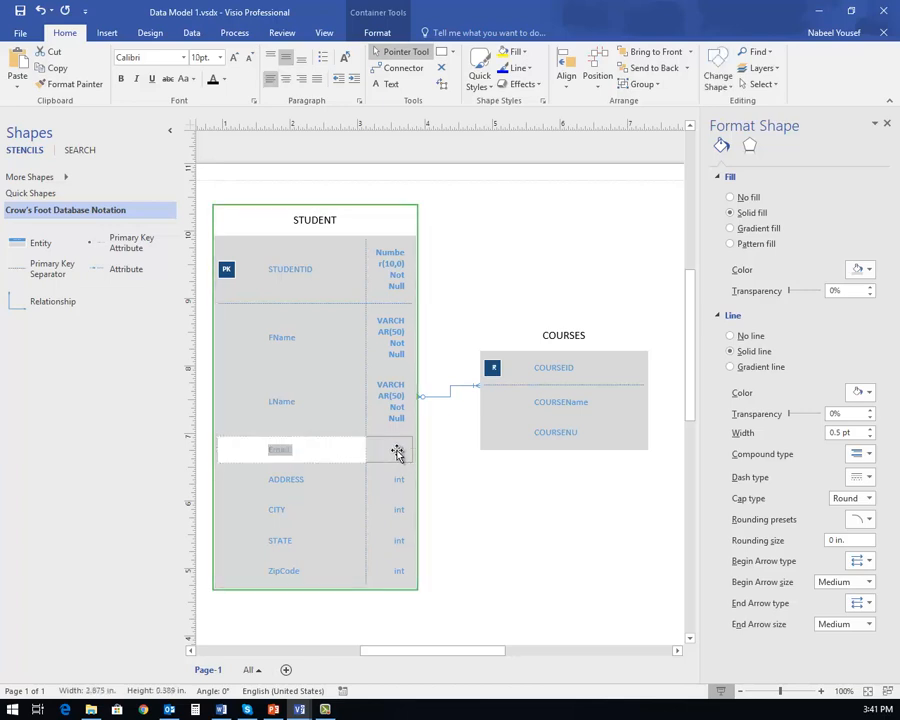
pyautogui.click(397, 453)
pyautogui.rightClick(397, 453)
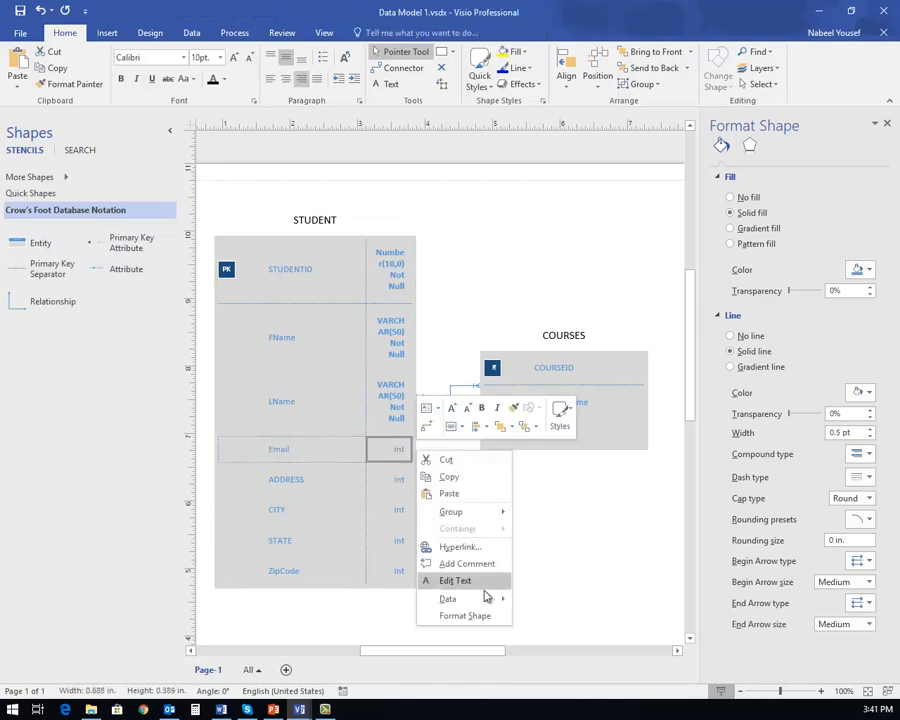
pyautogui.click(474, 582)
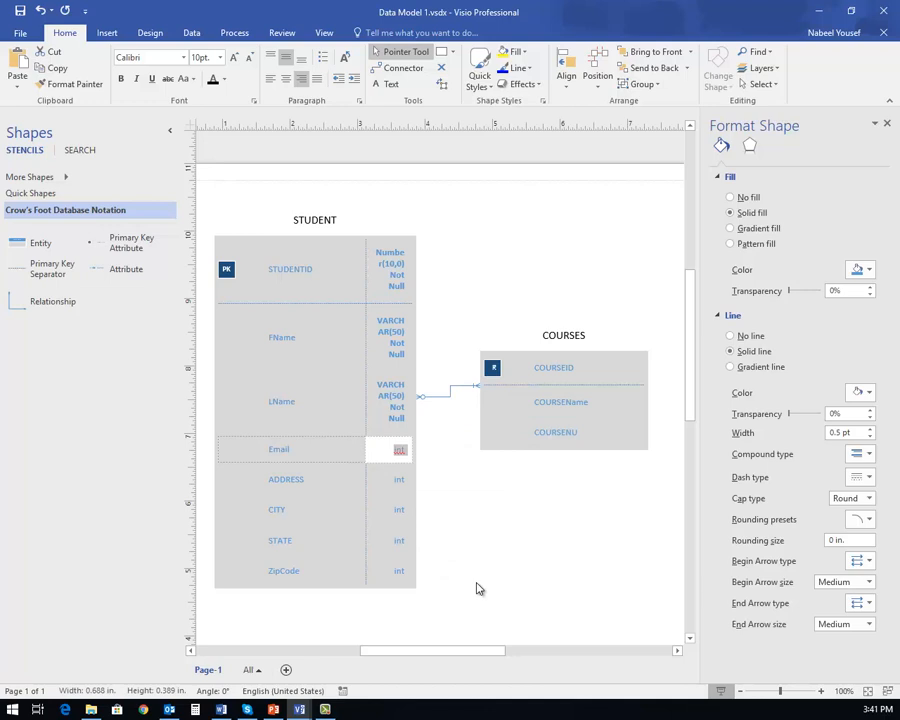
pyautogui.write('VARCHAR(')
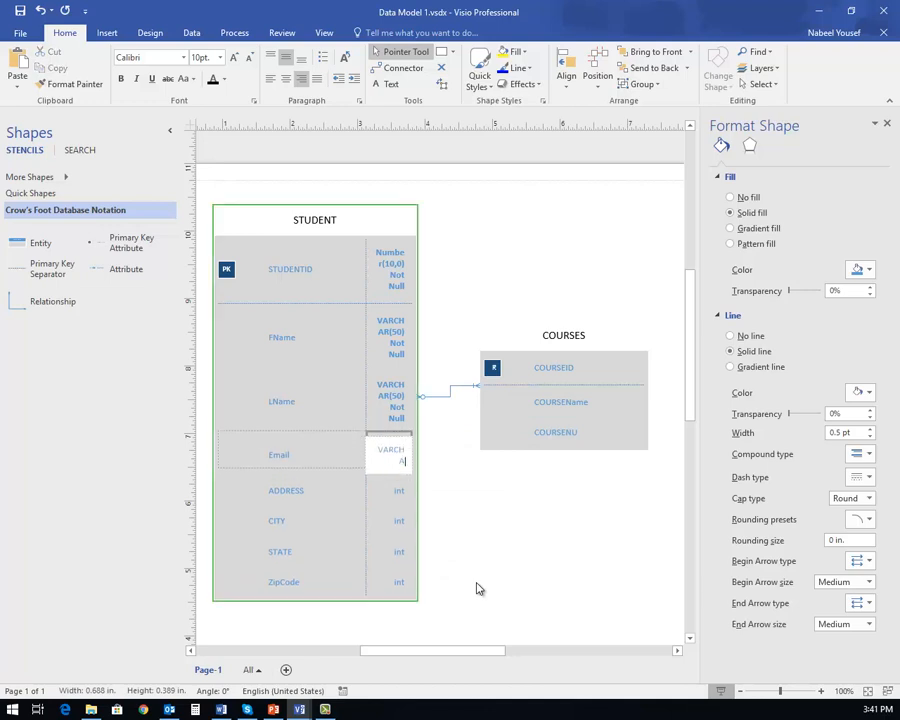
pyautogui.press('BackSpace')
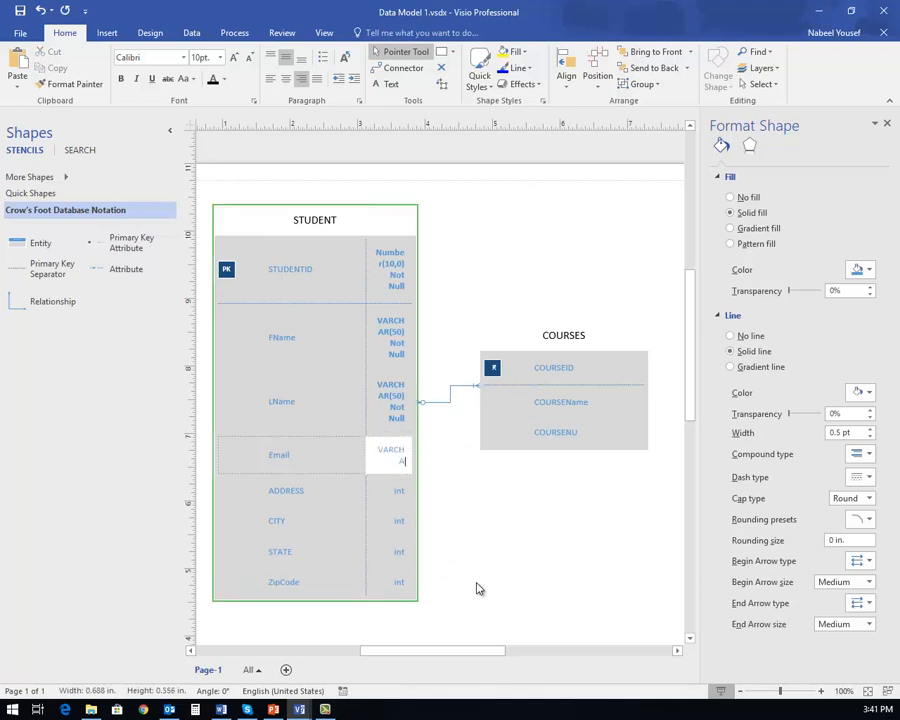
pyautogui.write('R(50)')
pyautogui.write('Not N')
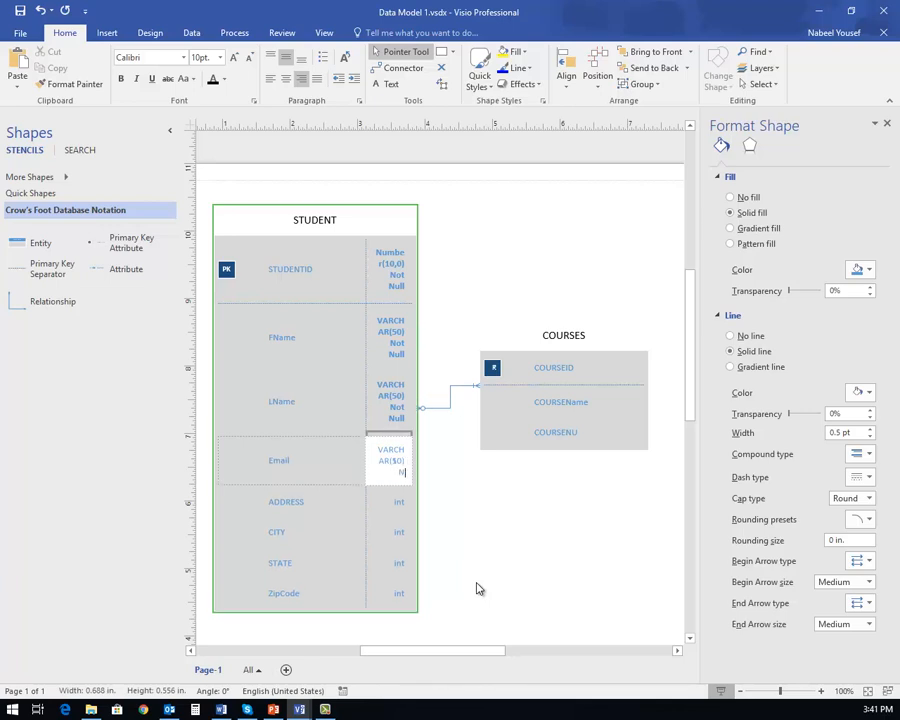
pyautogui.write('u')
pyautogui.write('ll (')
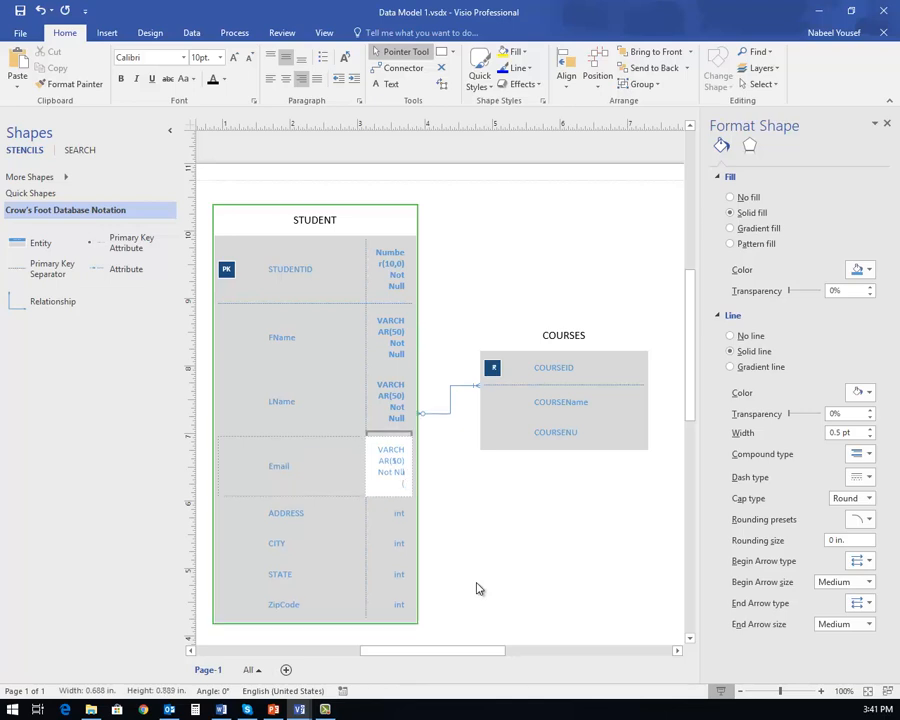
pyautogui.write('AK  )')
pyautogui.moveTo(406, 482); pyautogui.dragTo(376, 446)
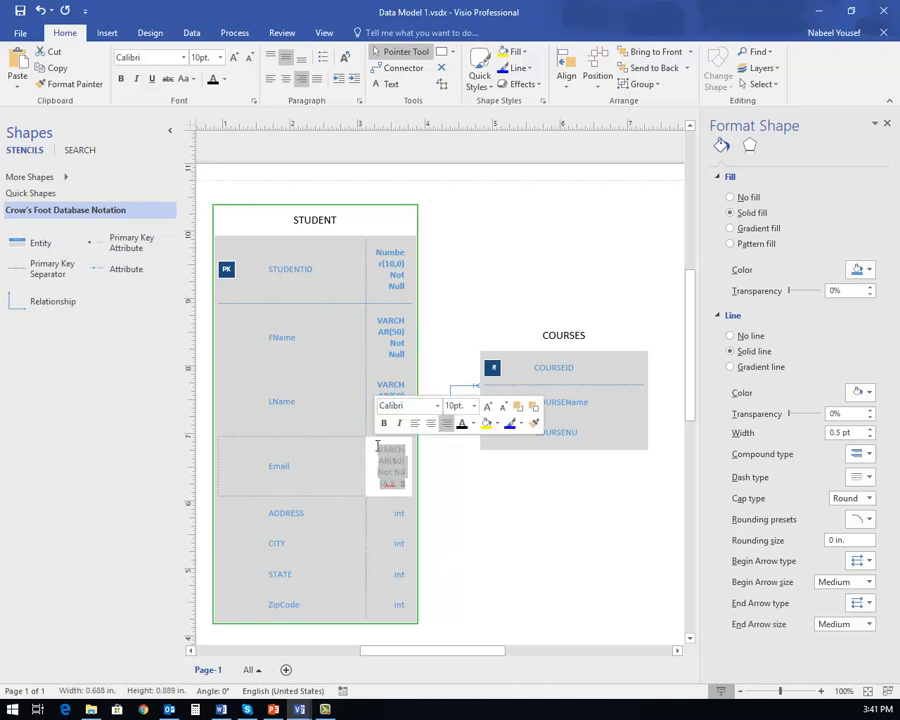
pyautogui.click(384, 427)
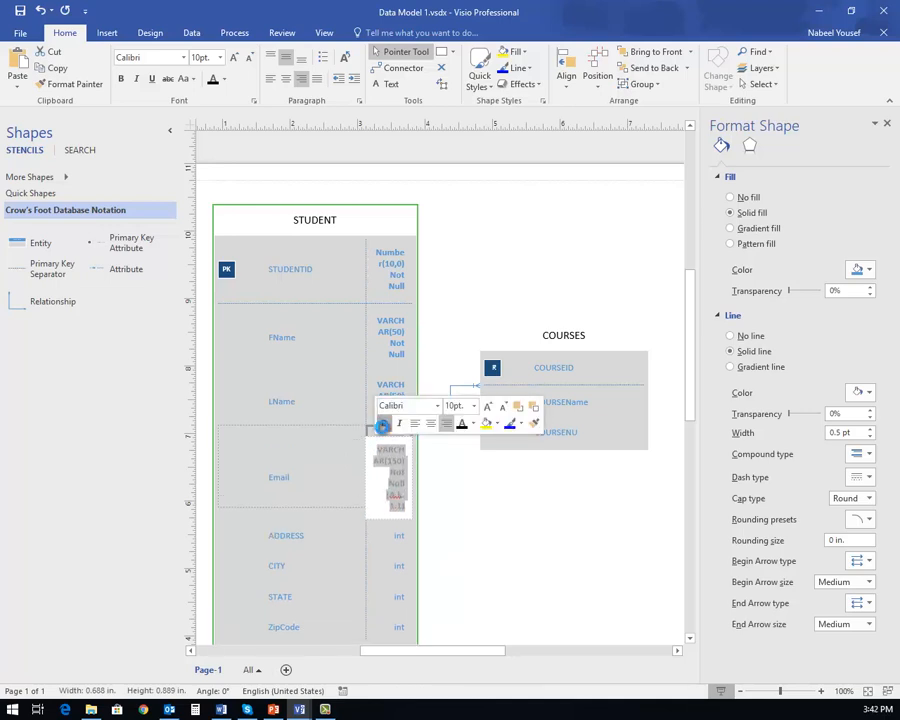
# Correct the alternate key note in the Email data type so that it reads (A.k. 1.1)
pyautogui.click(398, 503)
pyautogui.write('1')
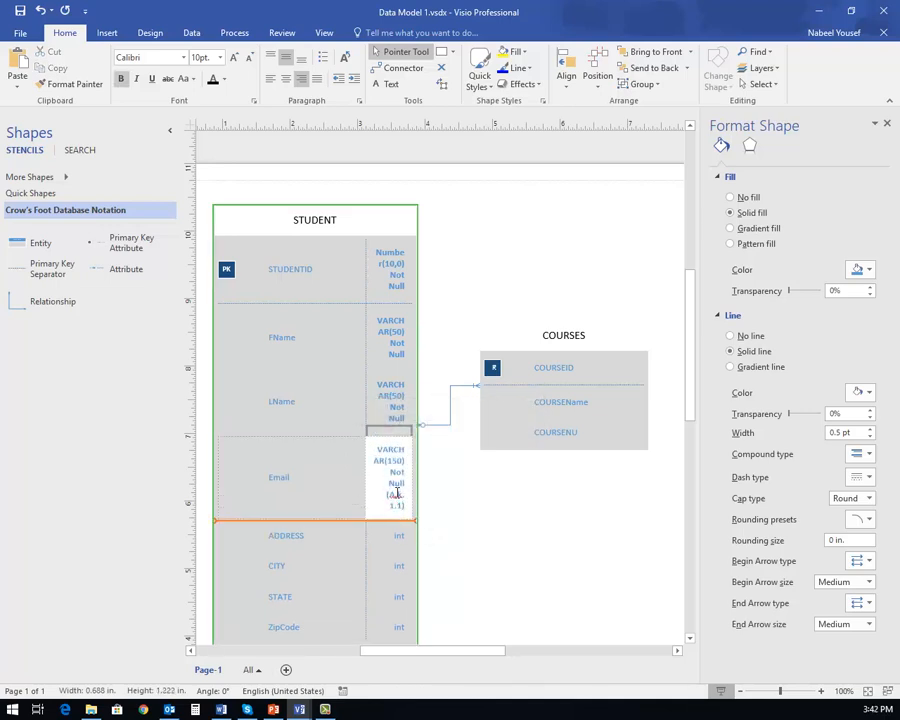
pyautogui.press('Up')
pyautogui.press('Left')
pyautogui.press('BackSpace')
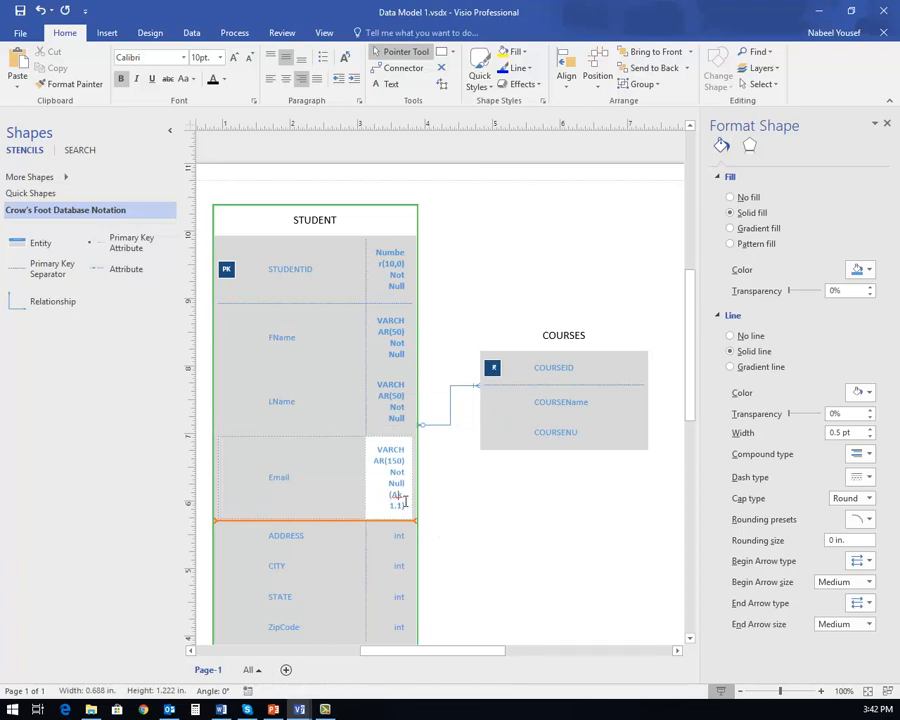
pyautogui.write('..')
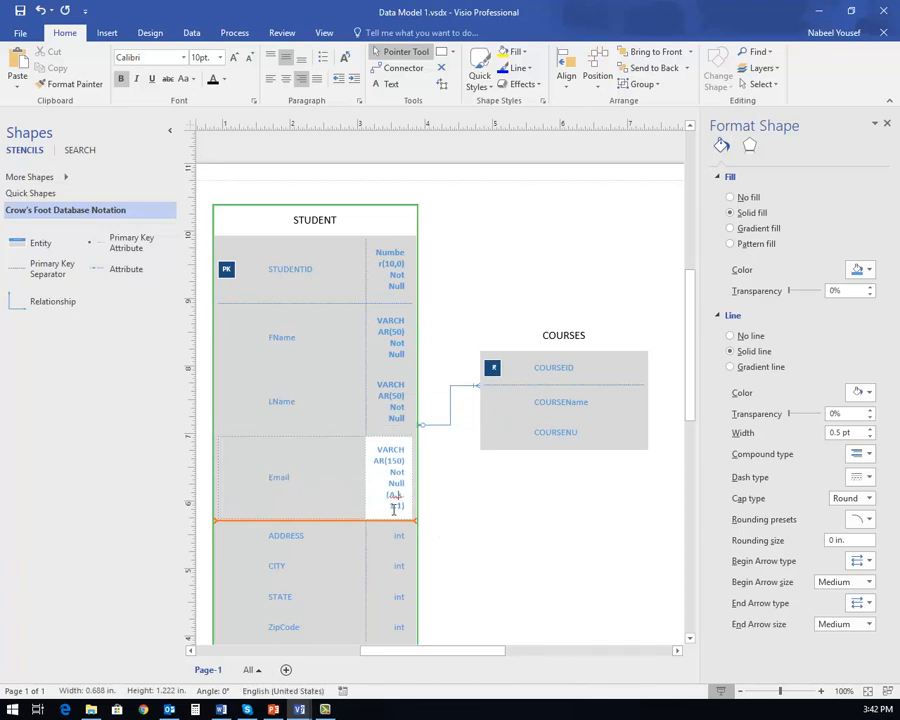
# Change the ADDRESS data type in the STUDENT entity to VARCHAR(200) Not Null and make the text bold
pyautogui.click(399, 537)
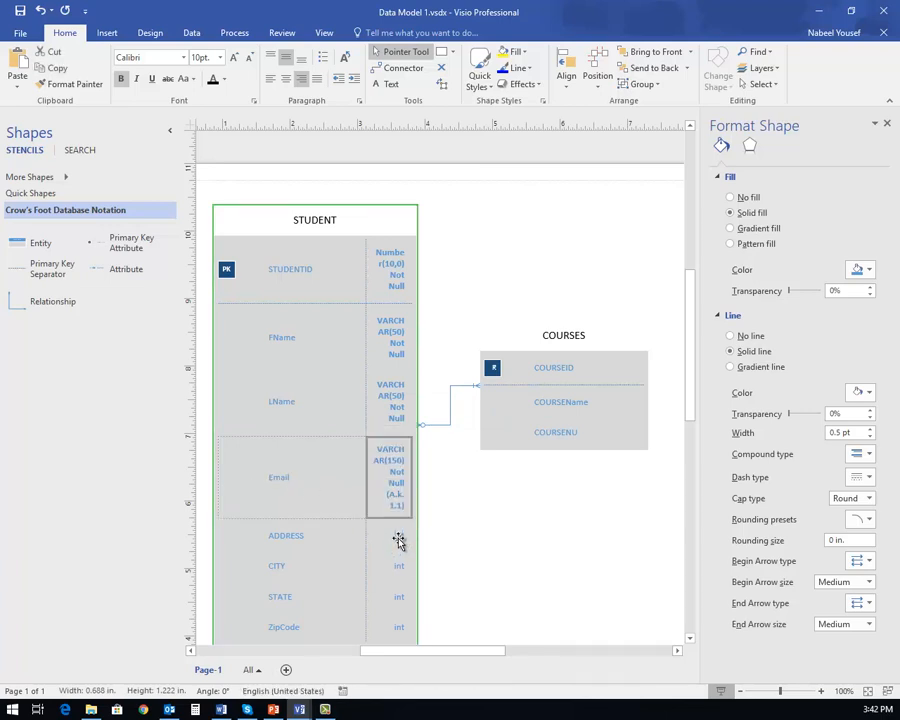
pyautogui.click(399, 537)
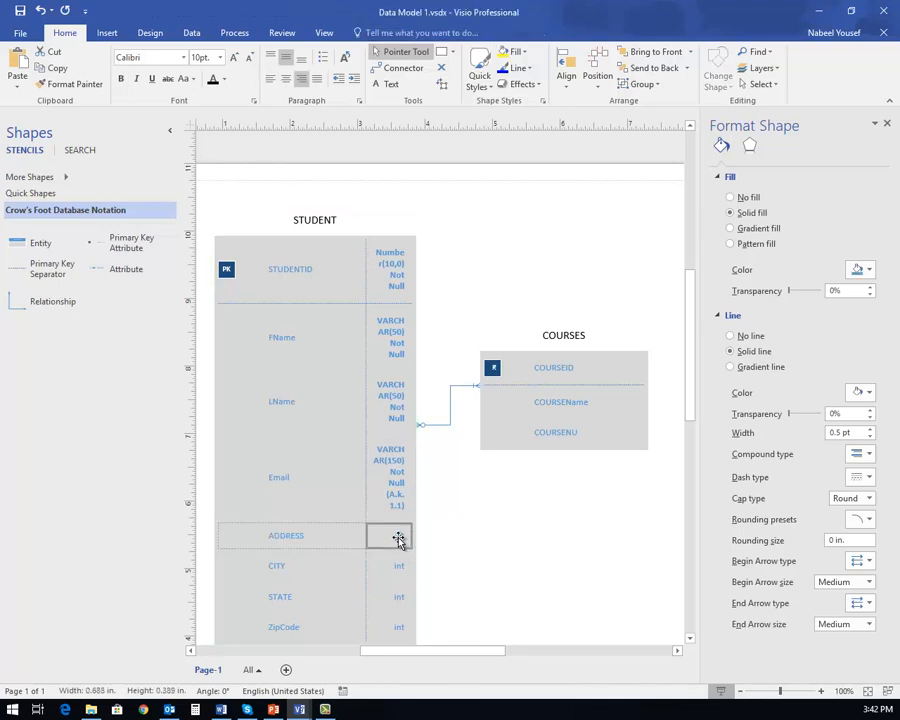
pyautogui.rightClick(399, 540)
pyautogui.click(478, 490)
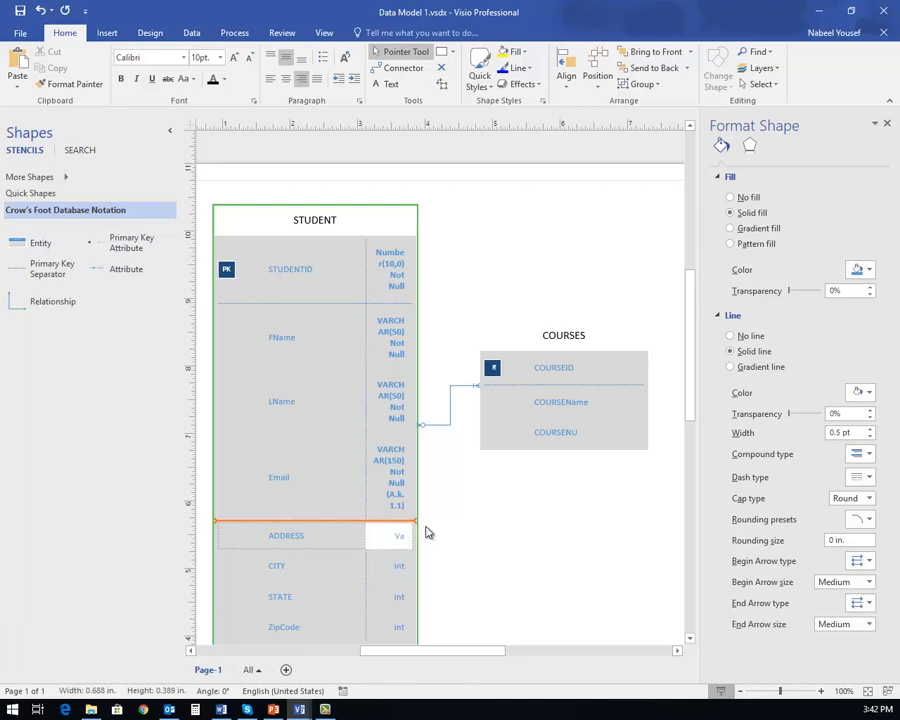
pyautogui.write('VARCHAR')
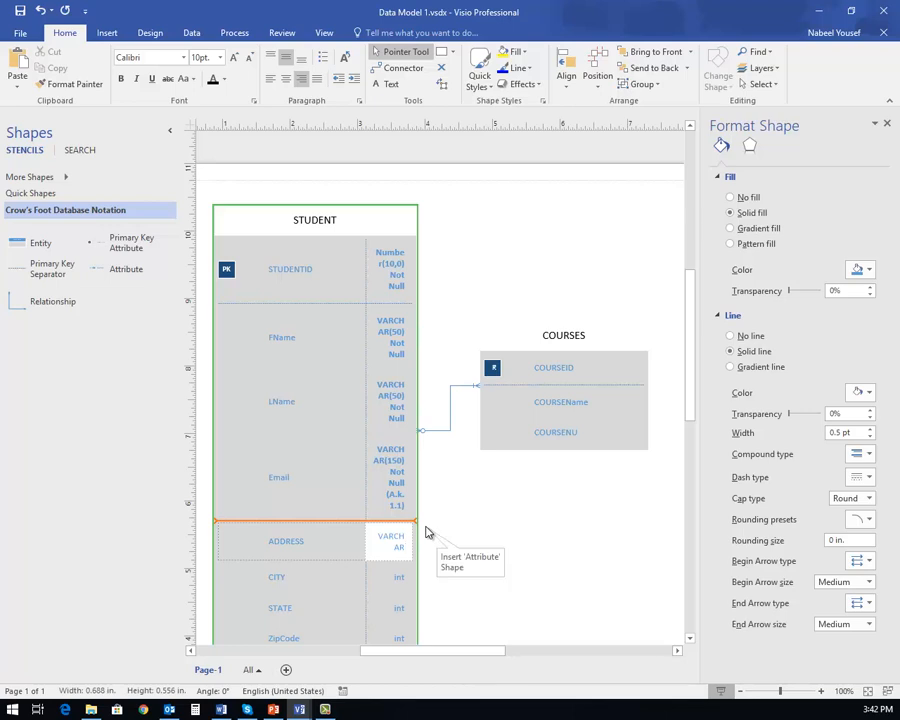
pyautogui.write('(80)')
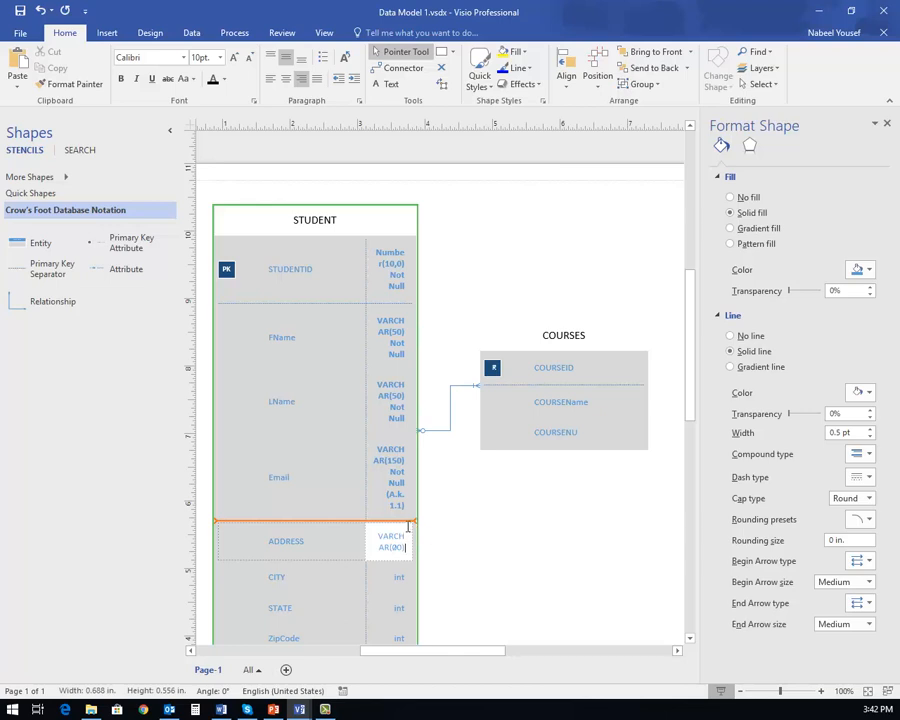
pyautogui.write(' Not ')
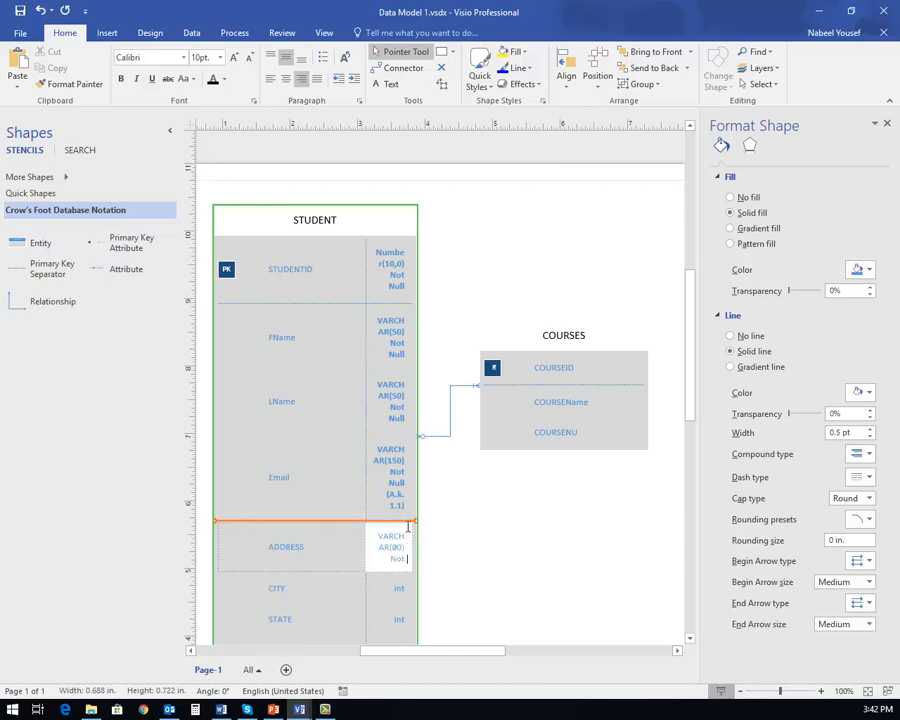
pyautogui.write('Null')
pyautogui.moveTo(406, 557); pyautogui.dragTo(378, 536)
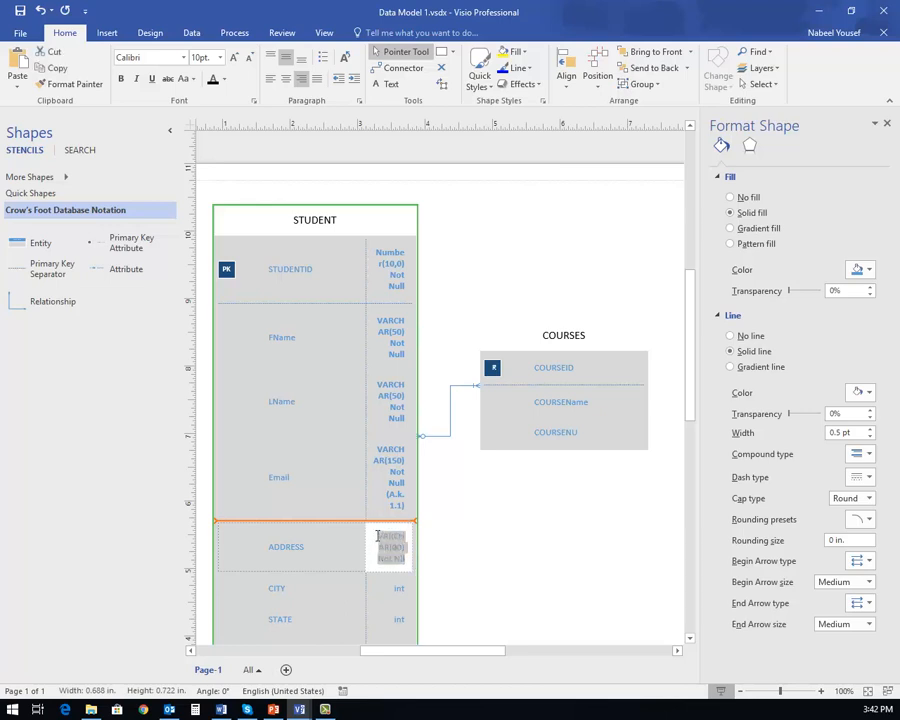
pyautogui.hotkey('ctrl', 'b')
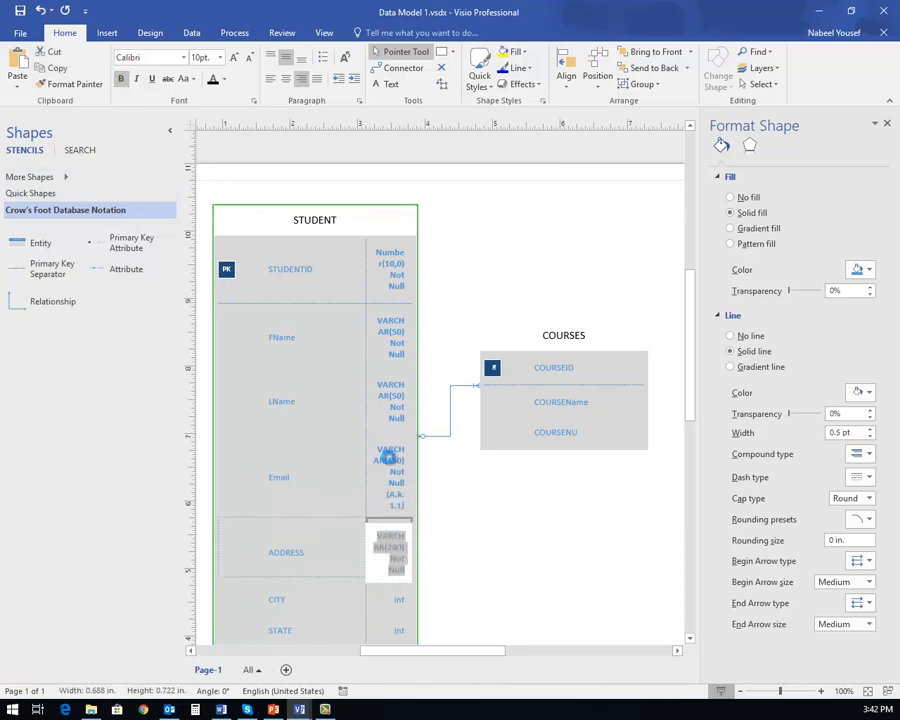
# Change the CITY data type in the STUDENT entity to VARCHAR(50) Not Null and make the text bold
pyautogui.scroll(-3, 432, 500)
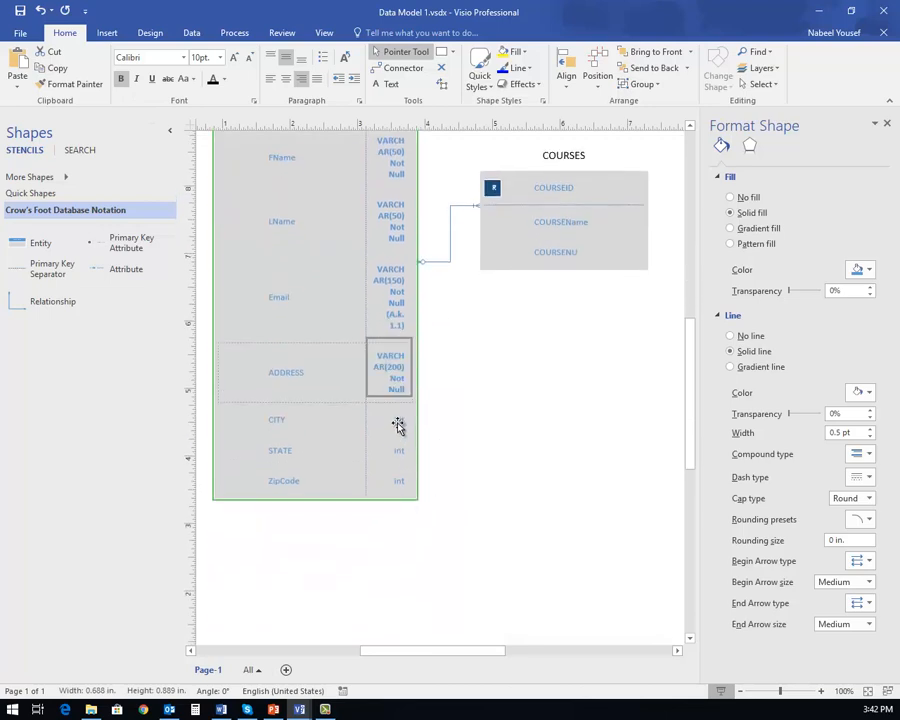
pyautogui.click(399, 425)
pyautogui.click(399, 425)
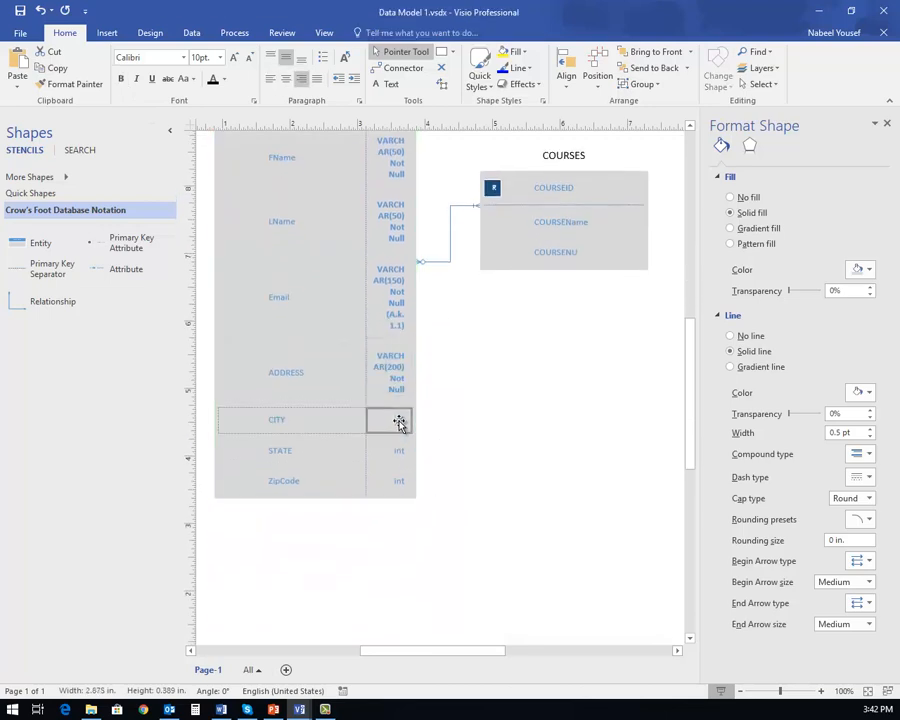
pyautogui.rightClick(400, 425)
pyautogui.click(475, 553)
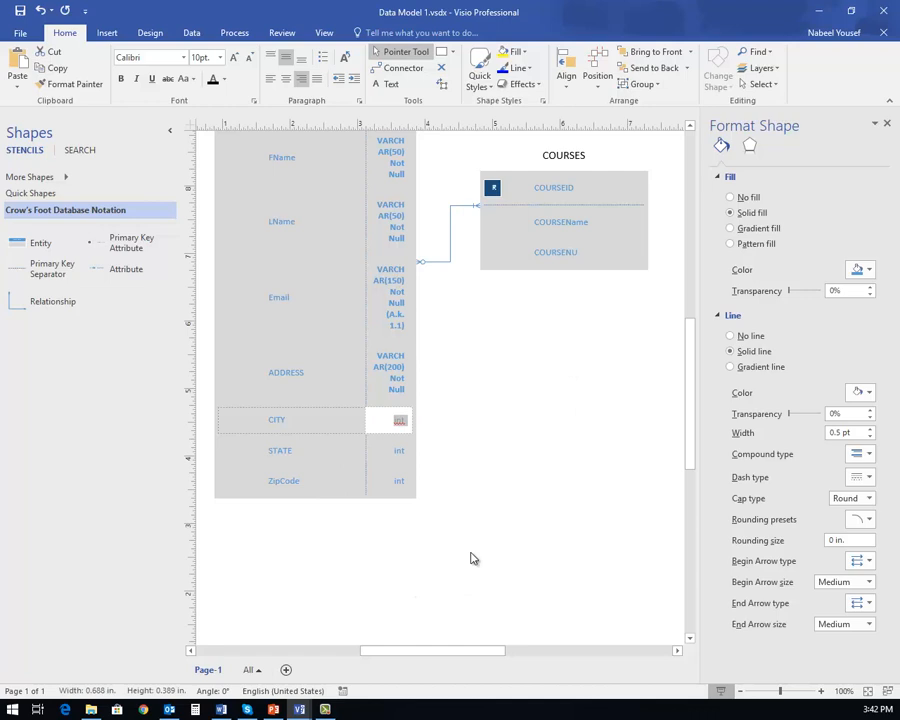
pyautogui.write('V')
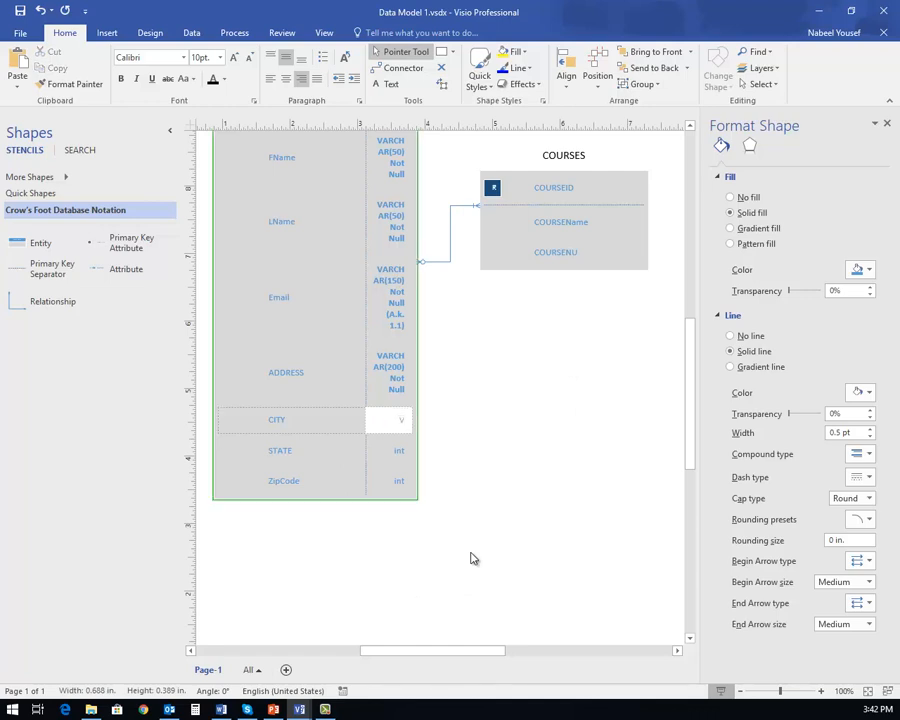
pyautogui.write('ARCH')
pyautogui.write('AR')
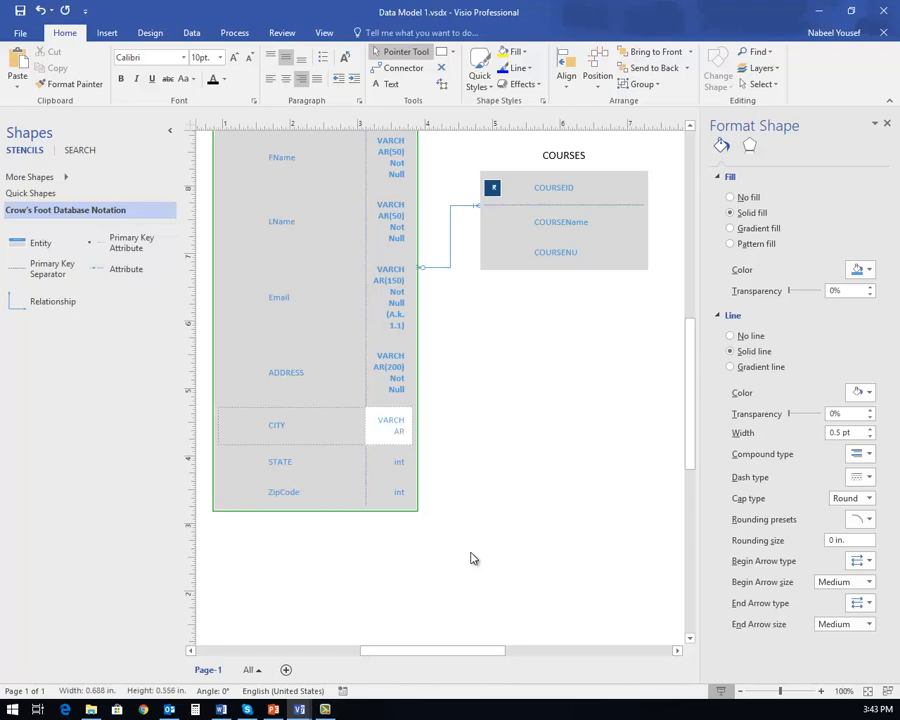
pyautogui.write('(')
pyautogui.write('50) Not ')
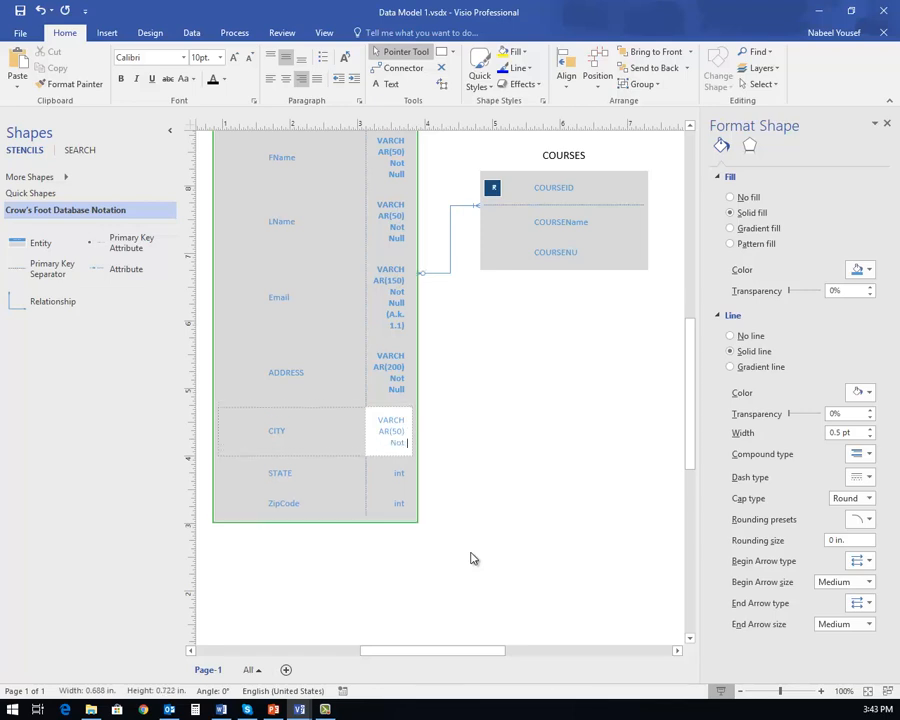
pyautogui.write('Nul')
pyautogui.moveTo(406, 443); pyautogui.dragTo(378, 414)
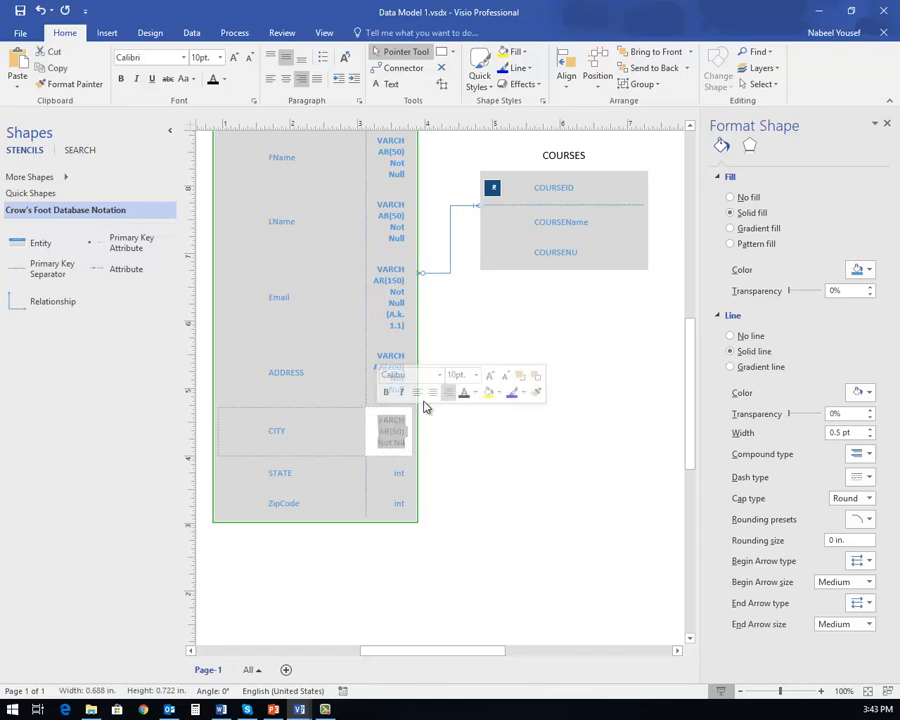
pyautogui.click(390, 394)
# Change the STATE data type in the STUDENT entity to CHAR(2) Not Null and make the text bold
pyautogui.click(395, 490)
pyautogui.click(395, 490)
pyautogui.click(396, 489)
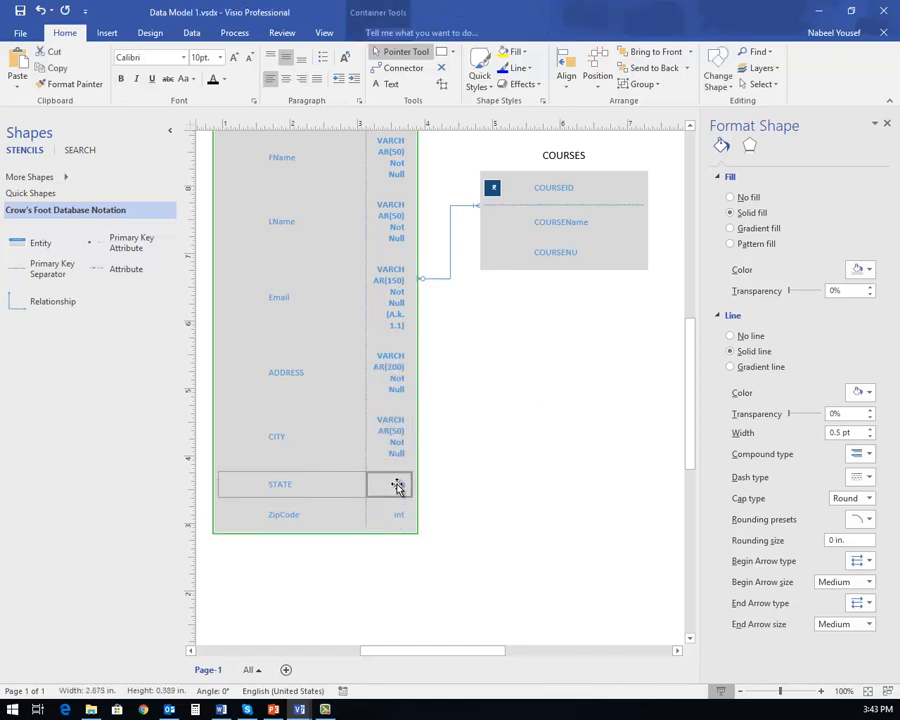
pyautogui.rightClick(399, 488)
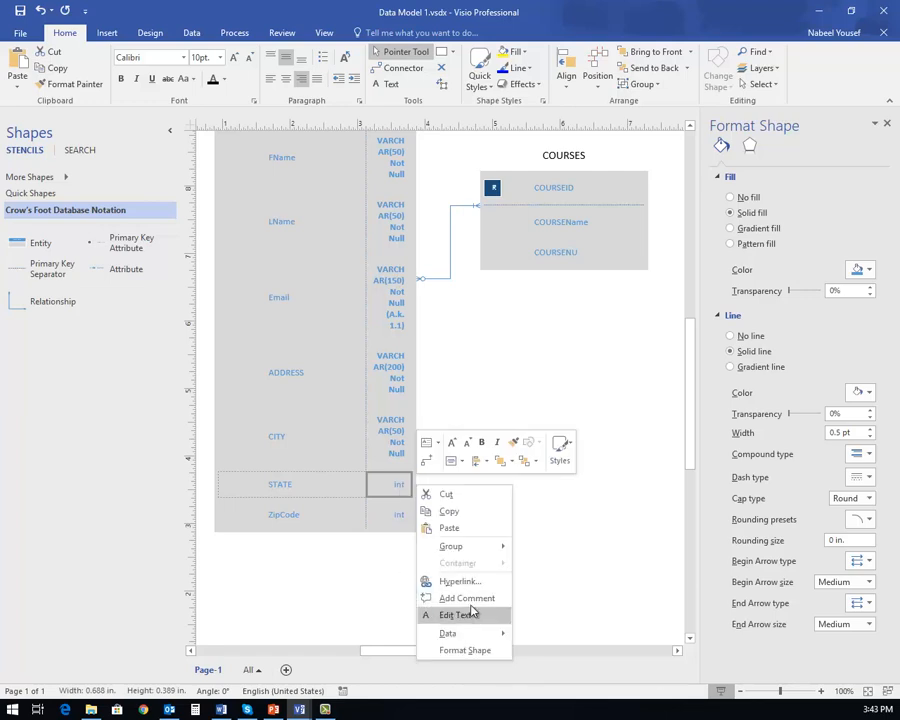
pyautogui.click(464, 616)
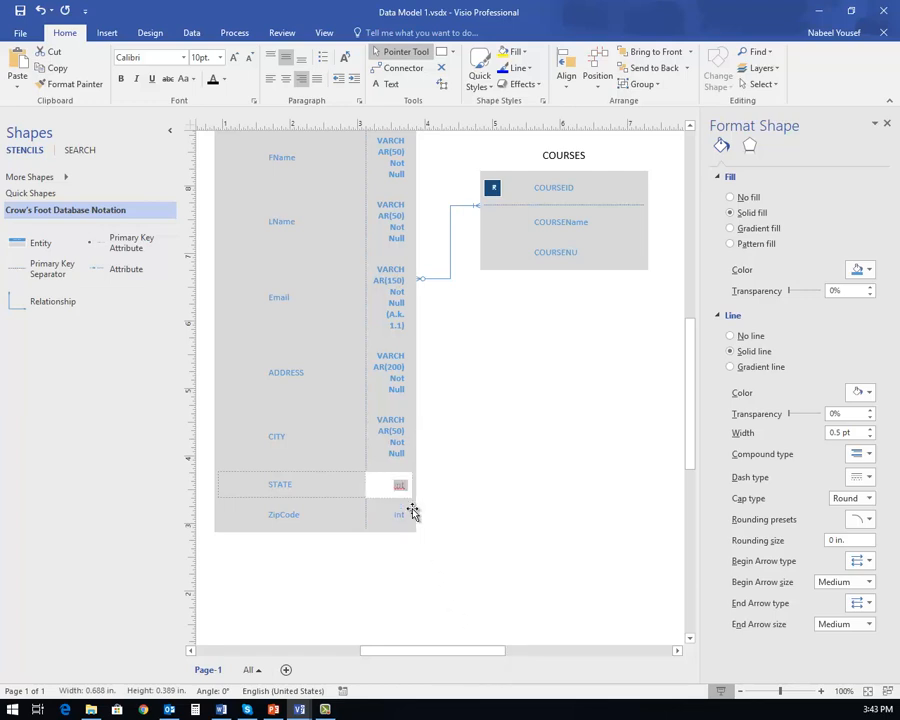
pyautogui.write('c')
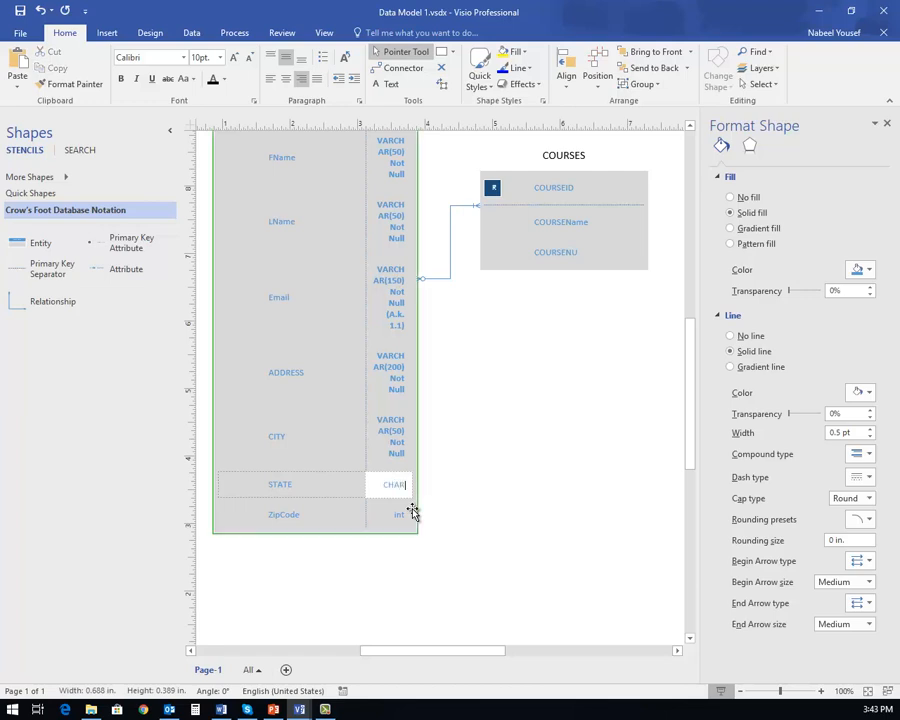
pyautogui.write('HAR(2) Nop')
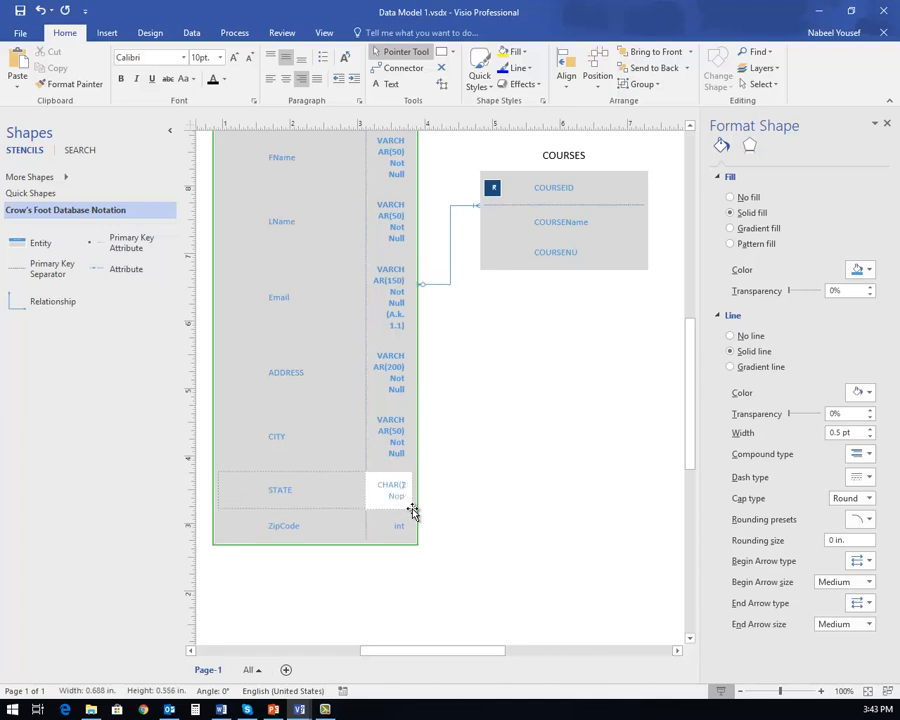
pyautogui.press('BackSpace')
pyautogui.write('t Null')
pyautogui.moveTo(406, 498); pyautogui.dragTo(370, 488)
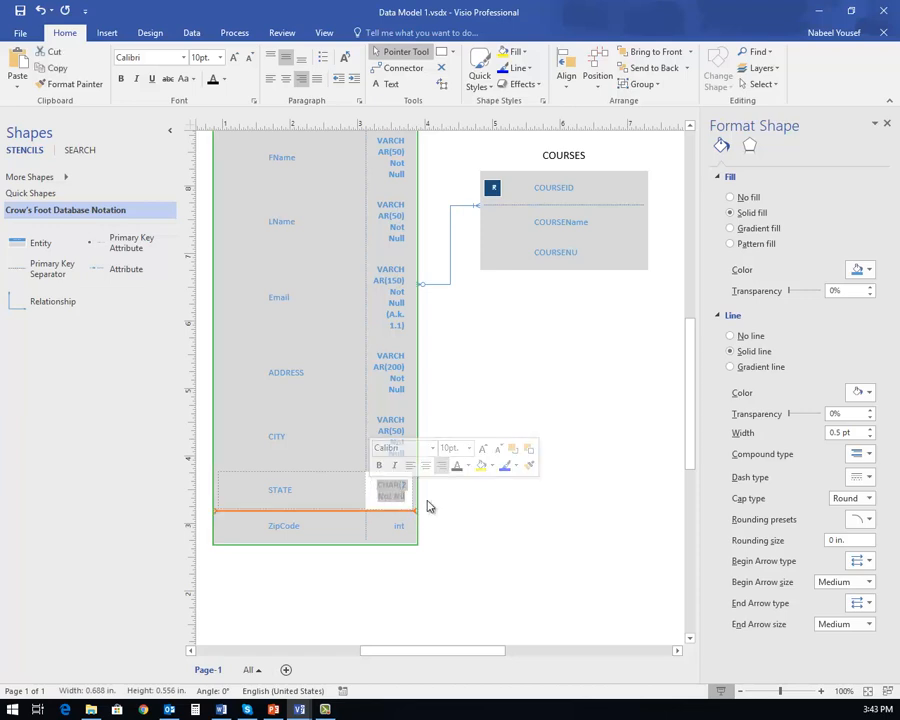
pyautogui.click(405, 546)
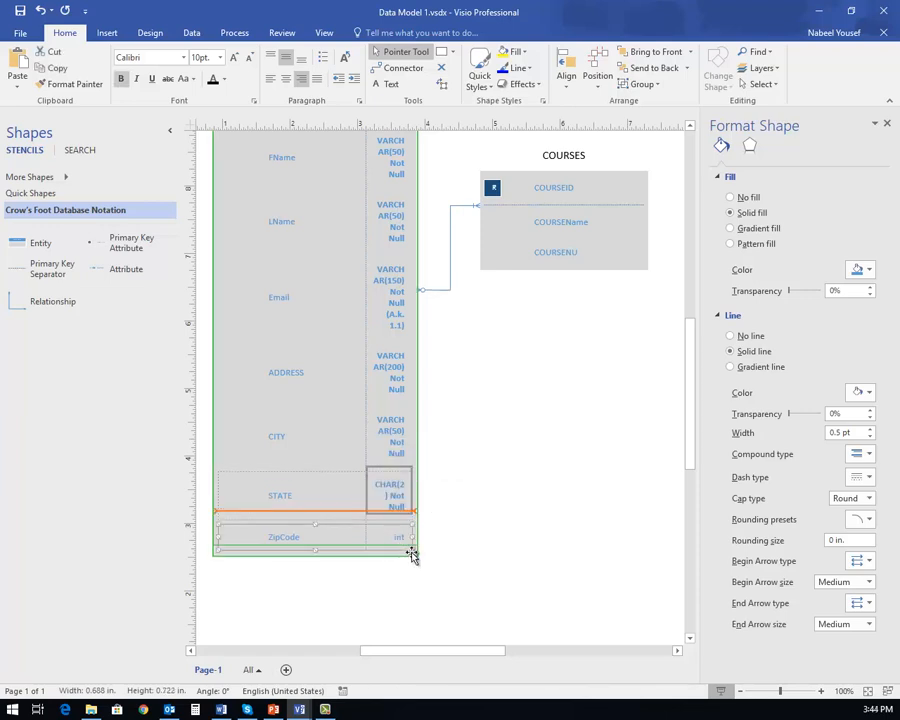
# Change the ZipCode data type in the STUDENT entity to Number (5,0) Not Null
pyautogui.click(400, 540)
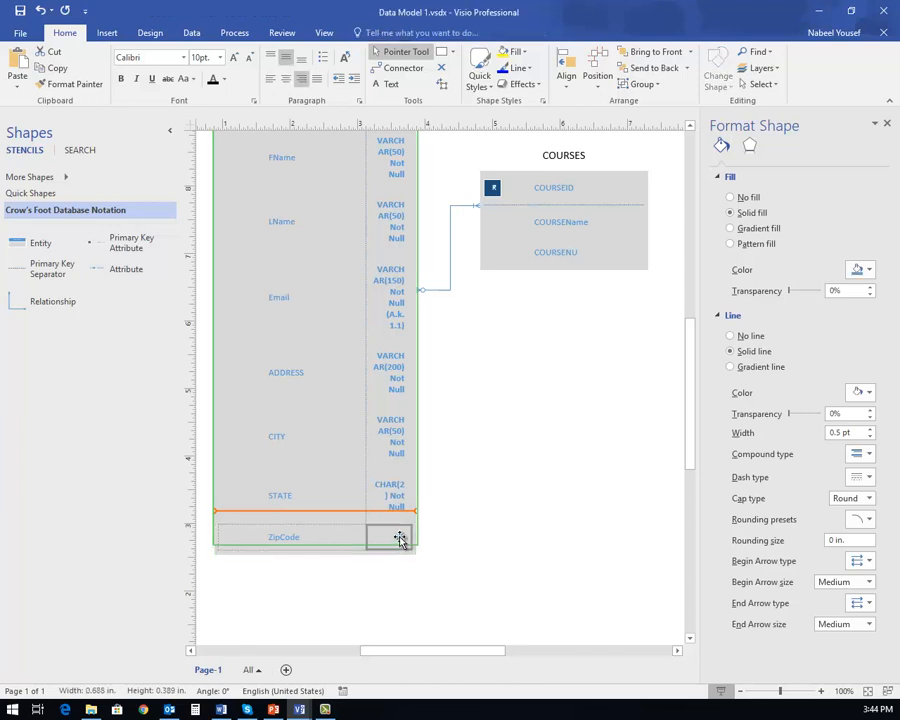
pyautogui.rightClick(400, 540)
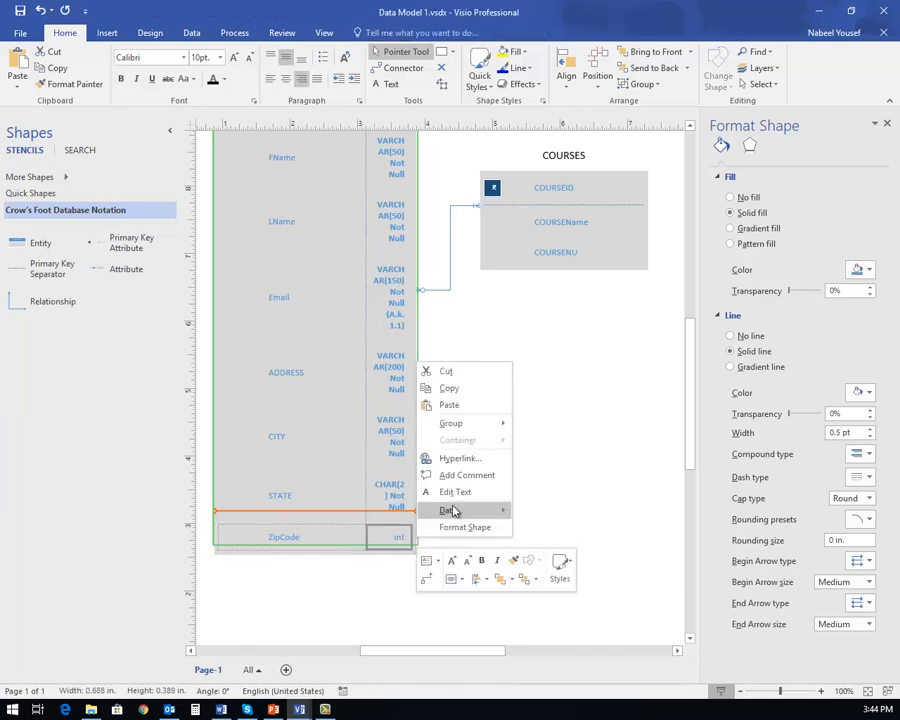
pyautogui.click(456, 492)
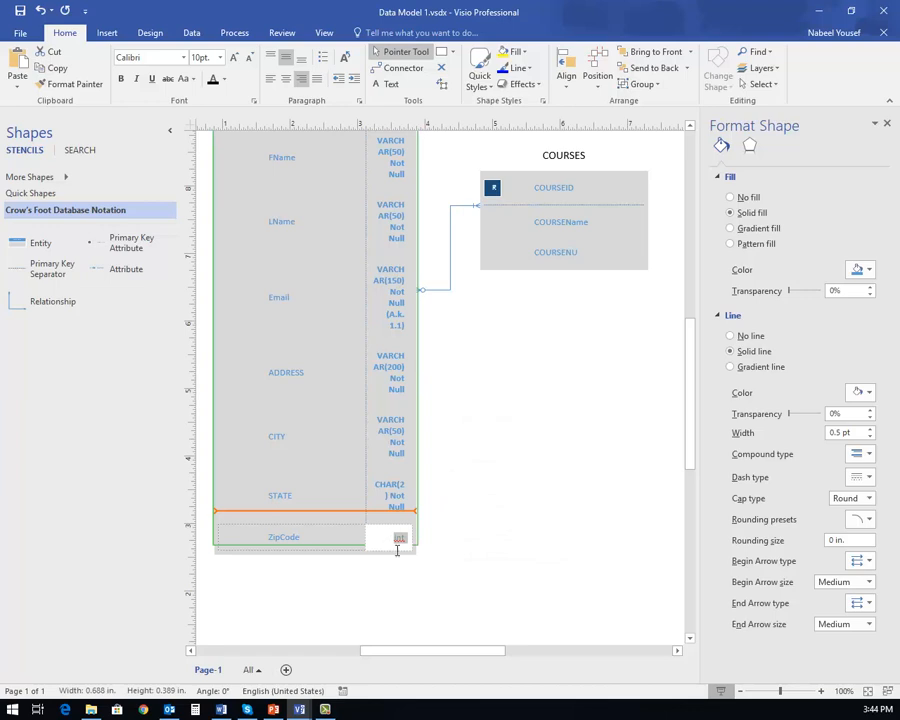
pyautogui.write('Nmb')
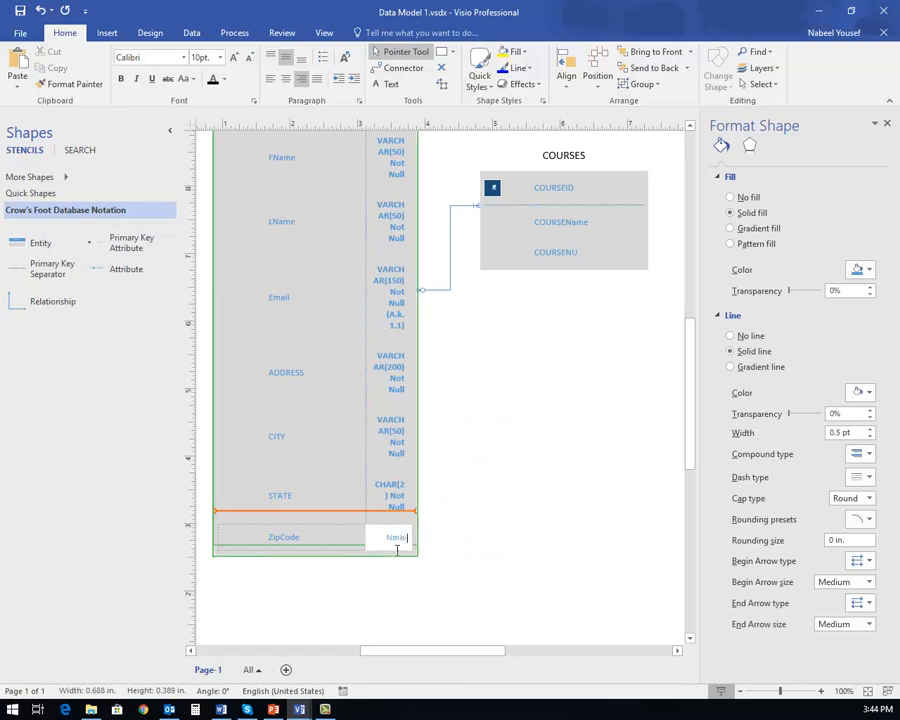
pyautogui.write('e(5,0)0 ')
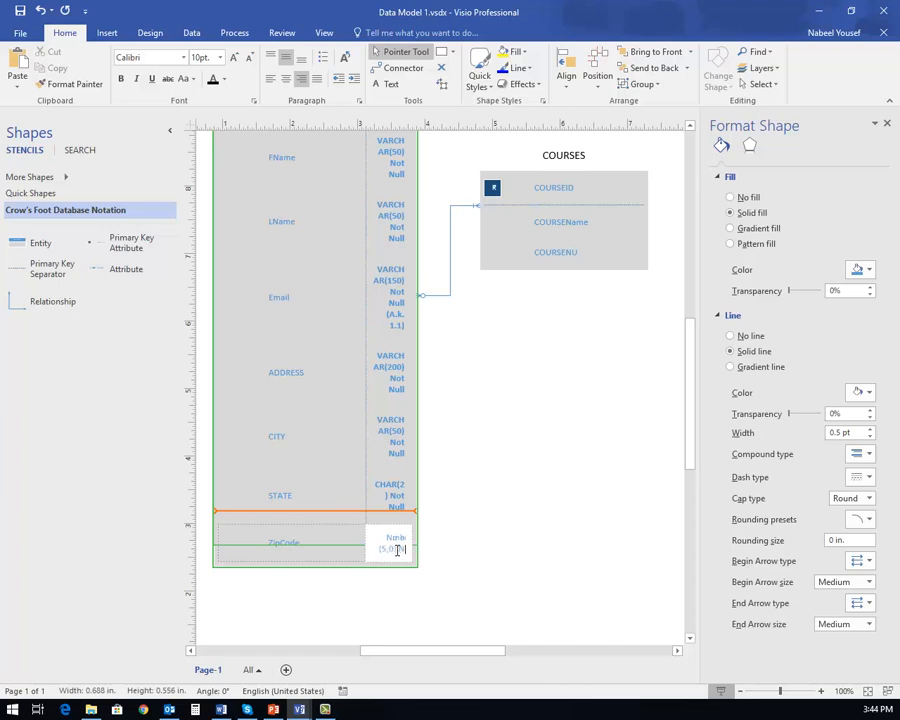
pyautogui.write('Not Null')
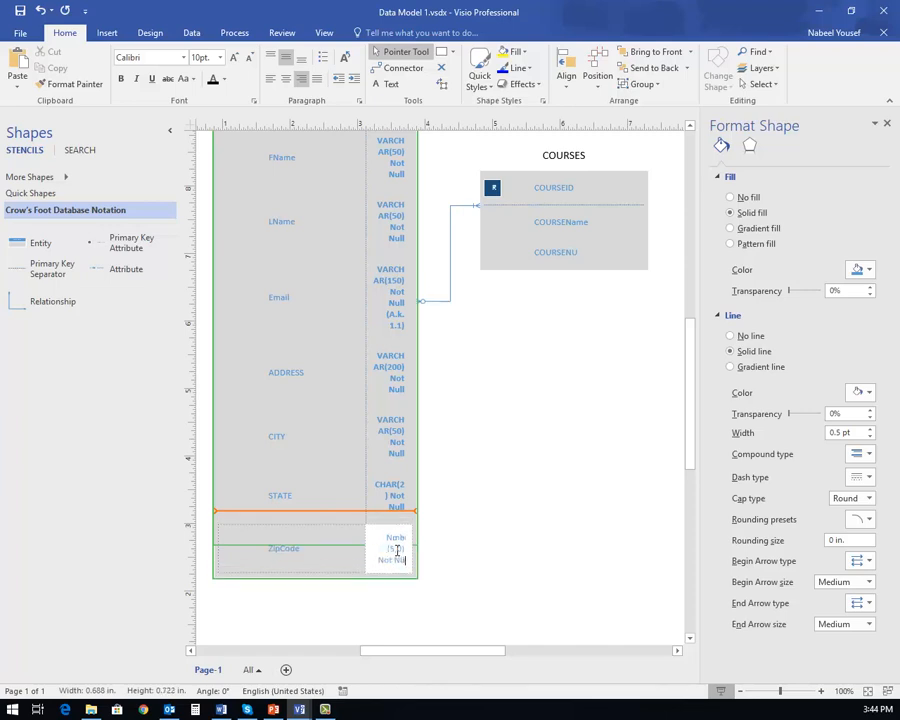
pyautogui.click(472, 518)
pyautogui.click(398, 550)
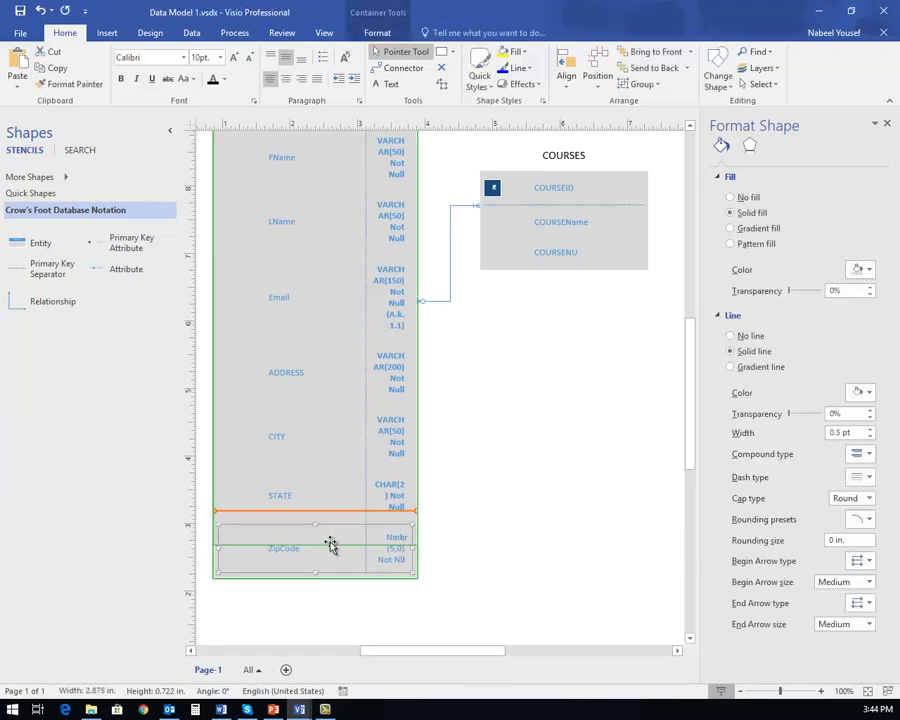
# Make the ZipCode data type text in the STUDENT entity bold
pyautogui.scroll(1, 330, 541)
pyautogui.scroll(3, 330, 541)
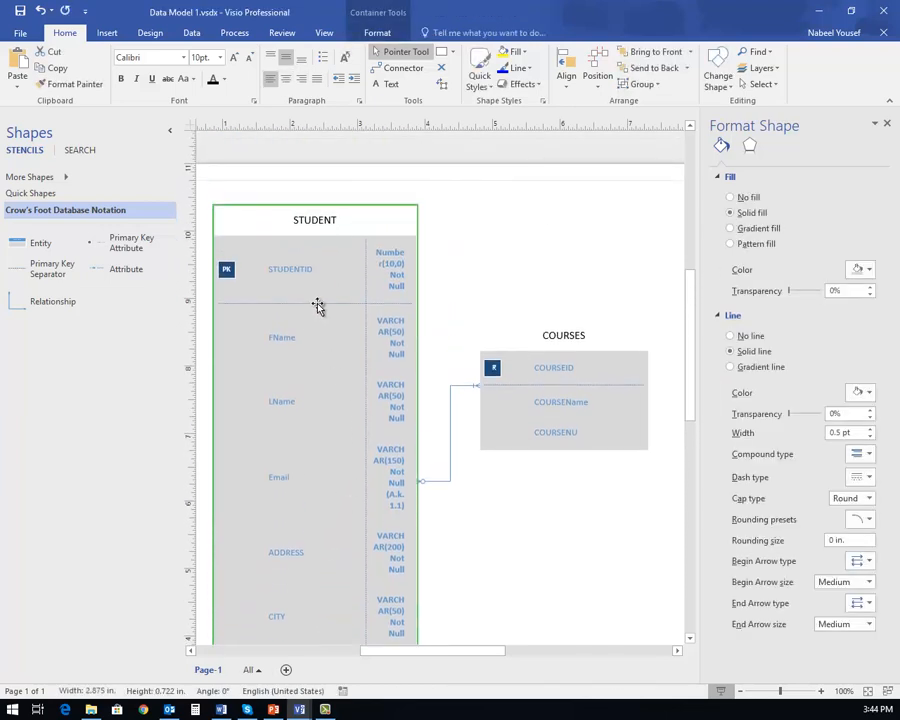
pyautogui.moveTo(276, 206); pyautogui.dragTo(277, 198)
pyautogui.scroll(-6, 474, 536)
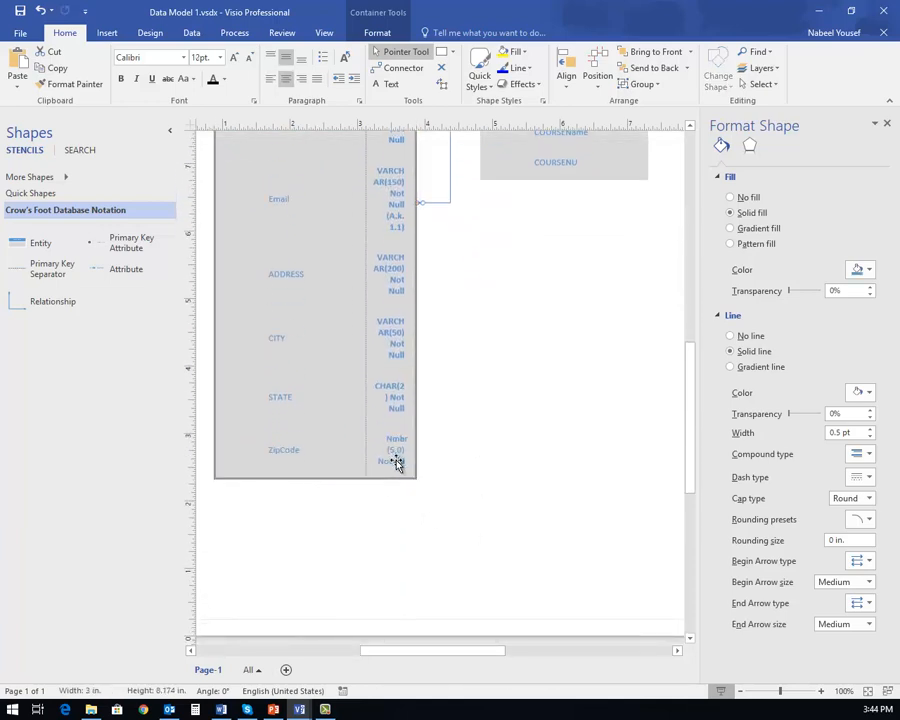
pyautogui.click(397, 462)
pyautogui.click(397, 462)
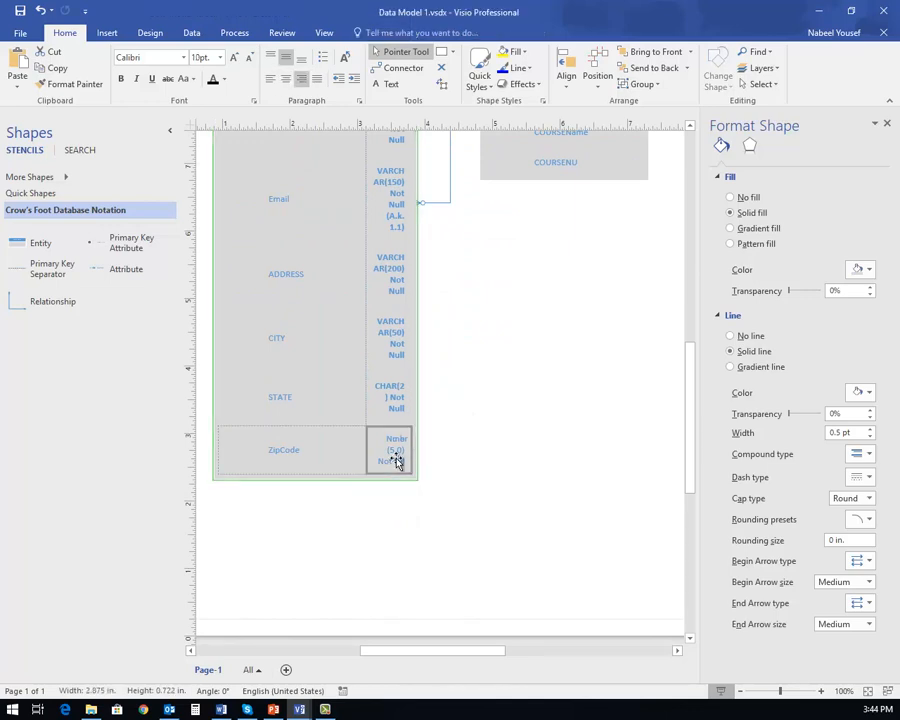
pyautogui.rightClick(397, 462)
pyautogui.click(466, 584)
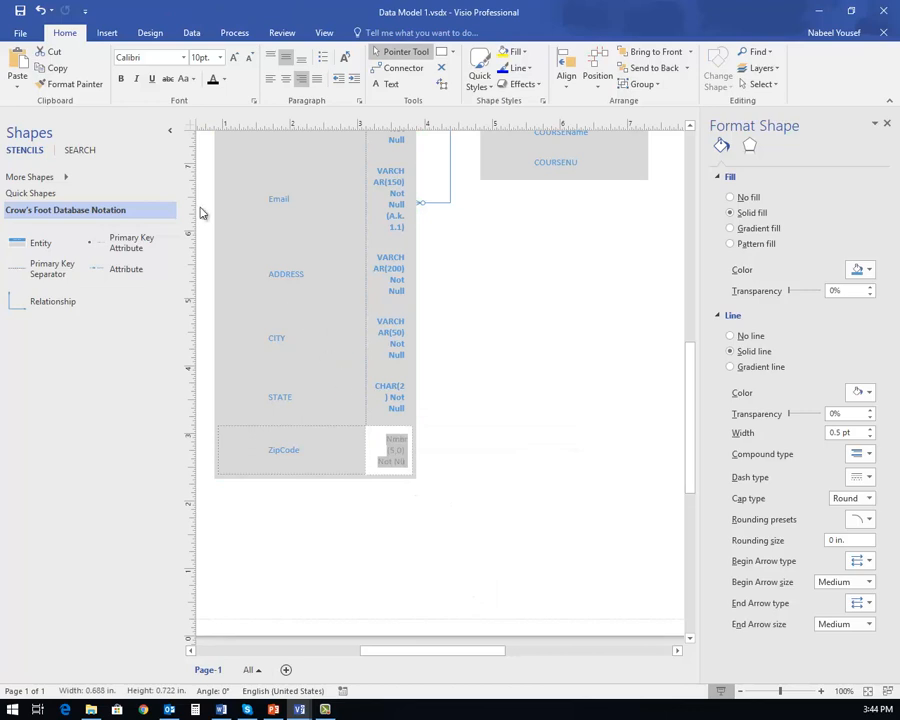
pyautogui.click(462, 486)
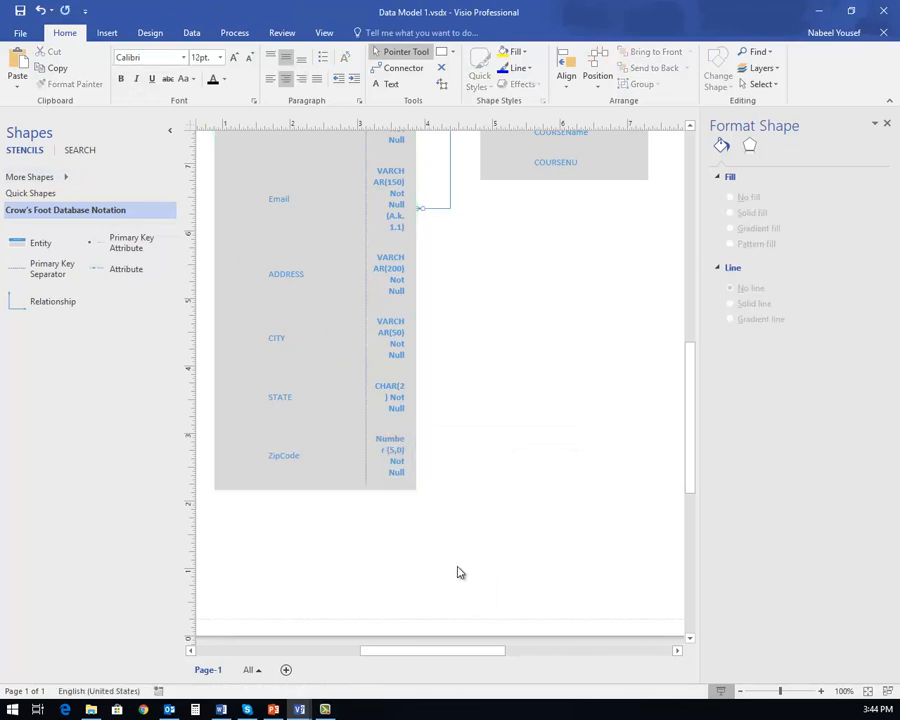
pyautogui.scroll(2, 470, 512)
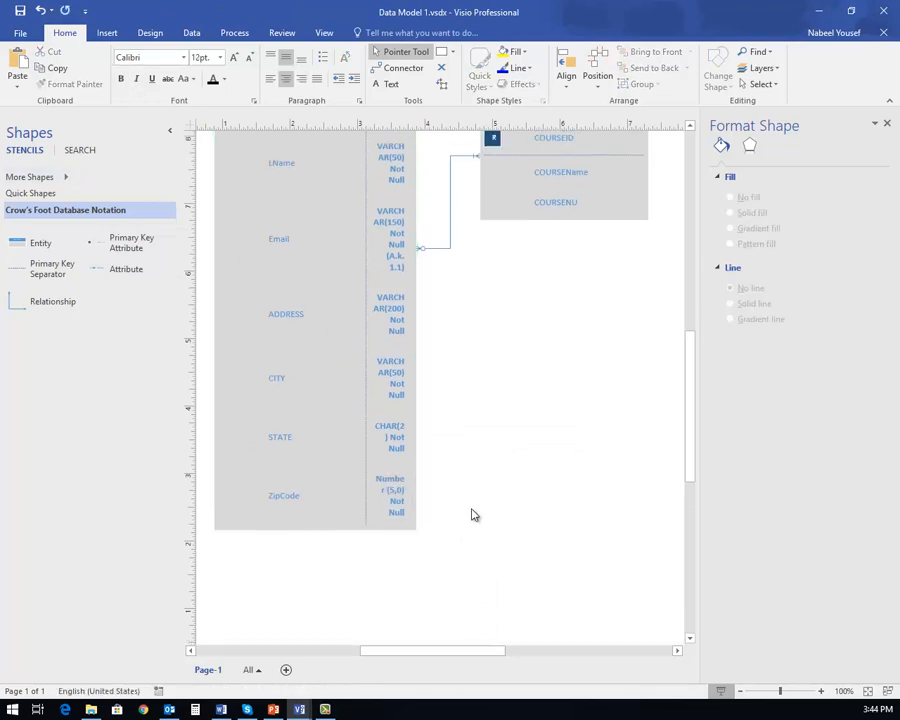
pyautogui.scroll(8, 474, 515)
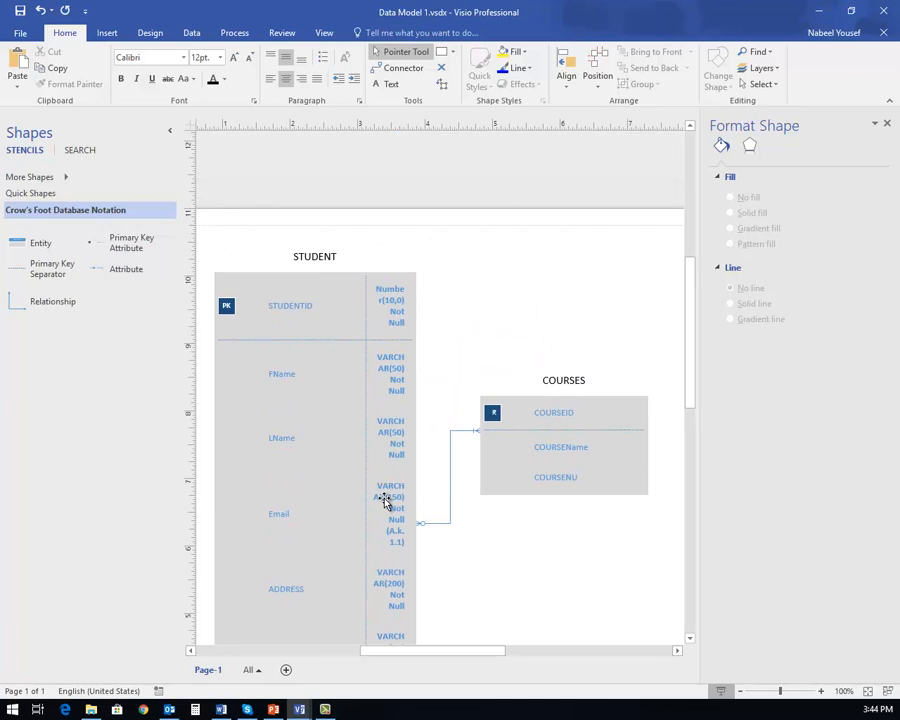
pyautogui.click(570, 429)
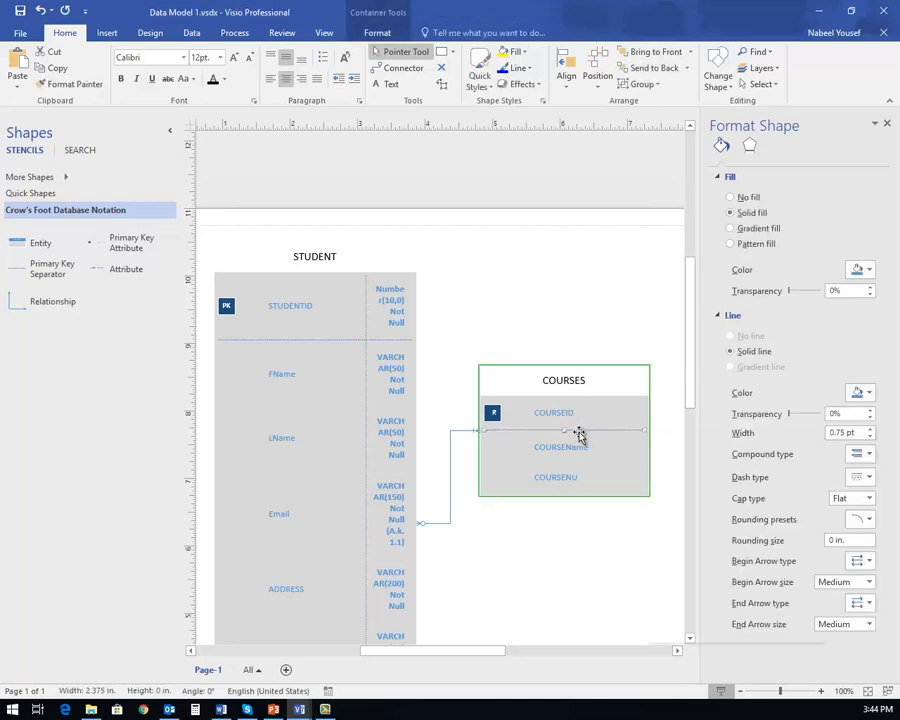
pyautogui.rightClick(592, 442)
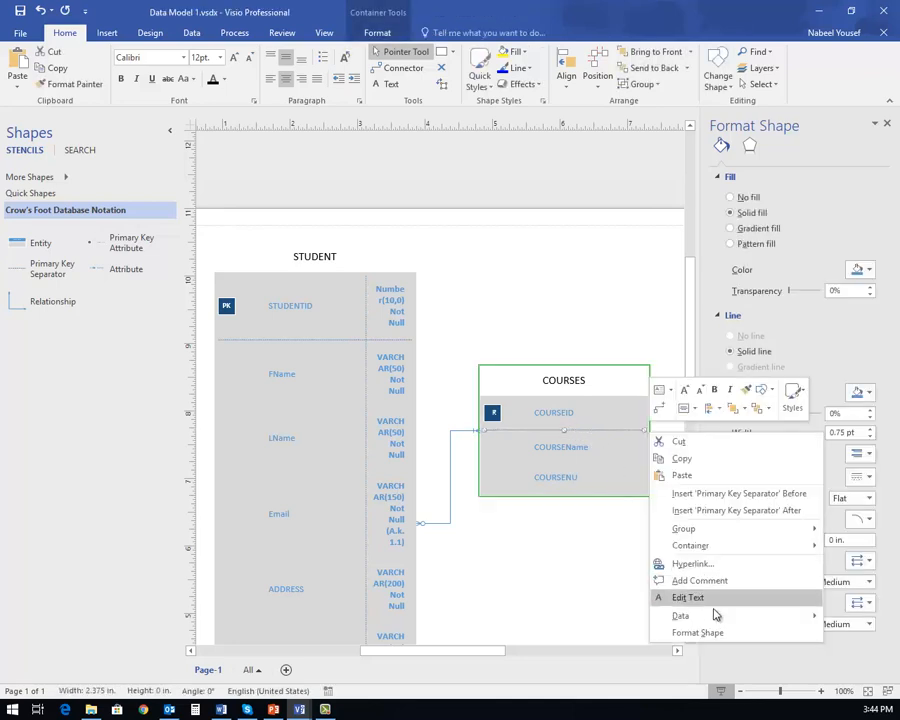
pyautogui.click(585, 467)
pyautogui.rightClick(584, 470)
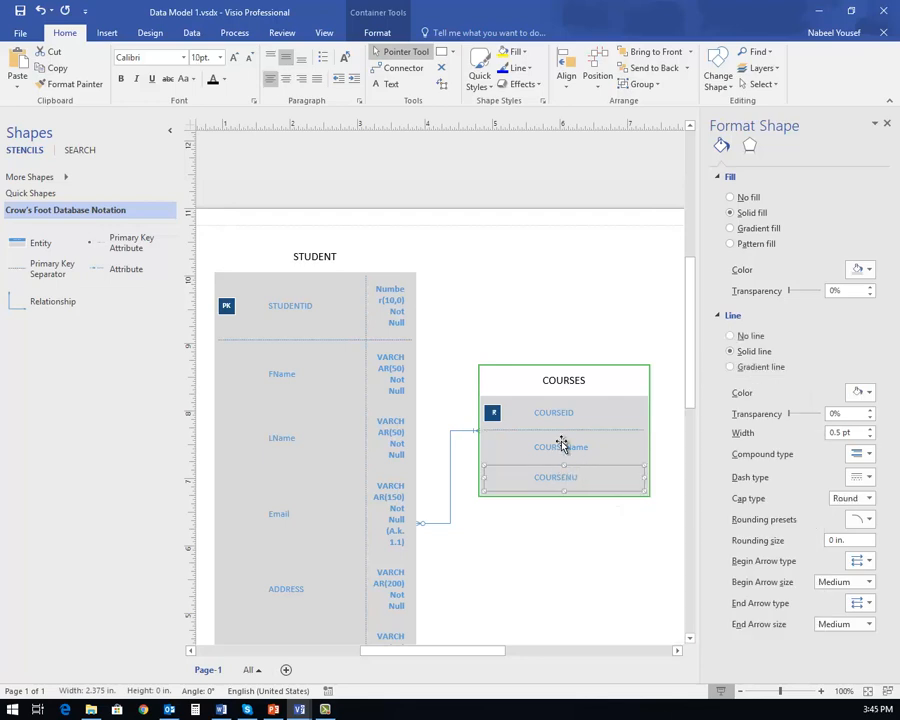
# Show the attribute types for the COURSES entity
pyautogui.click(568, 365)
pyautogui.click(568, 366)
pyautogui.rightClick(570, 369)
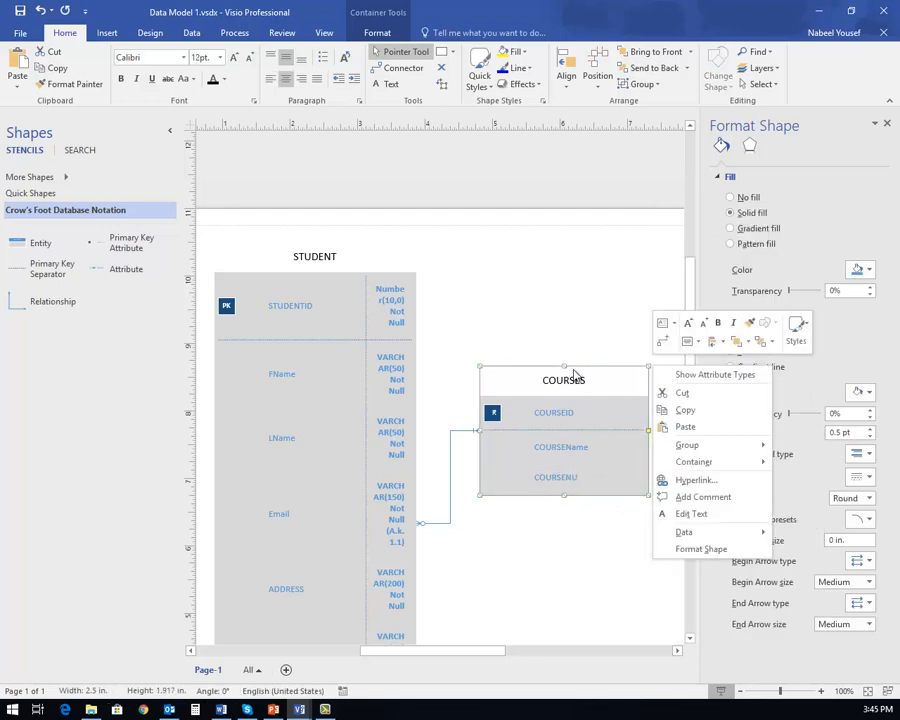
pyautogui.click(678, 378)
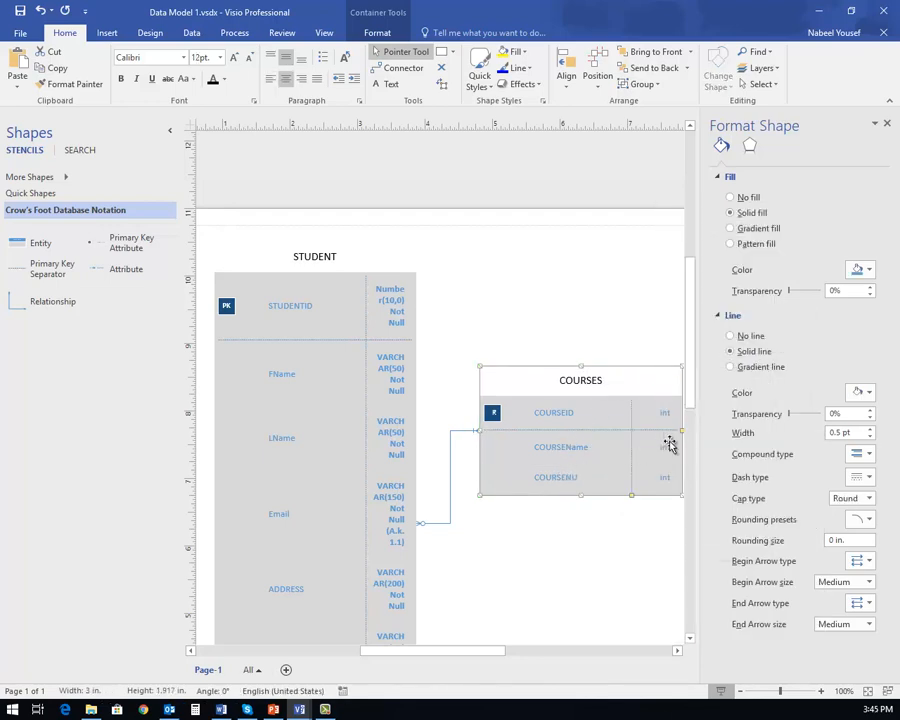
# Change the COURSEID data type in the COURSES entity to Number(5,0) Not Null and make the text bold
pyautogui.click(663, 415)
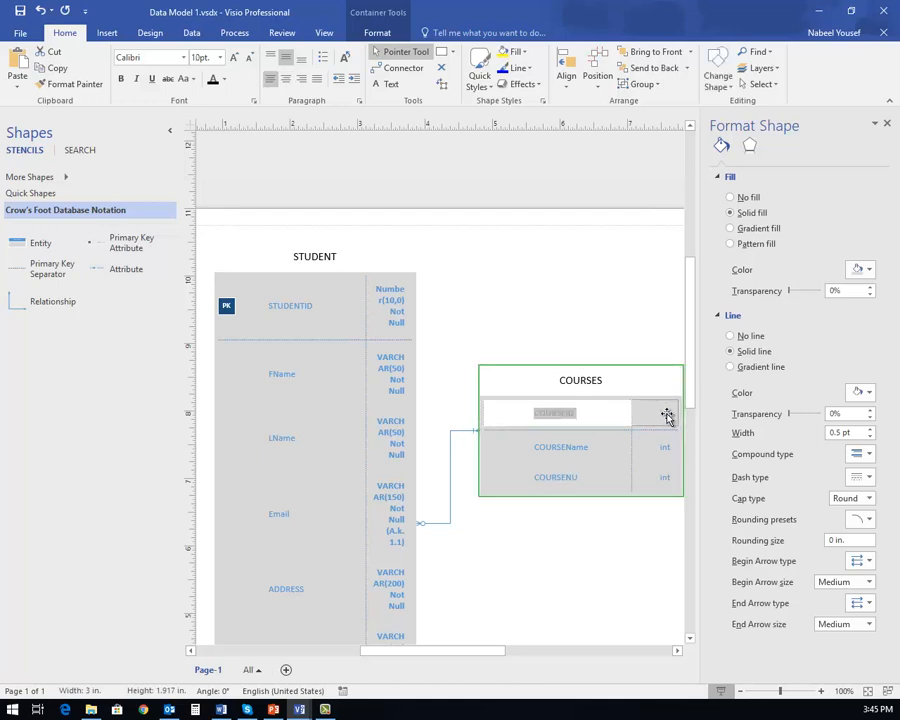
pyautogui.click(664, 418)
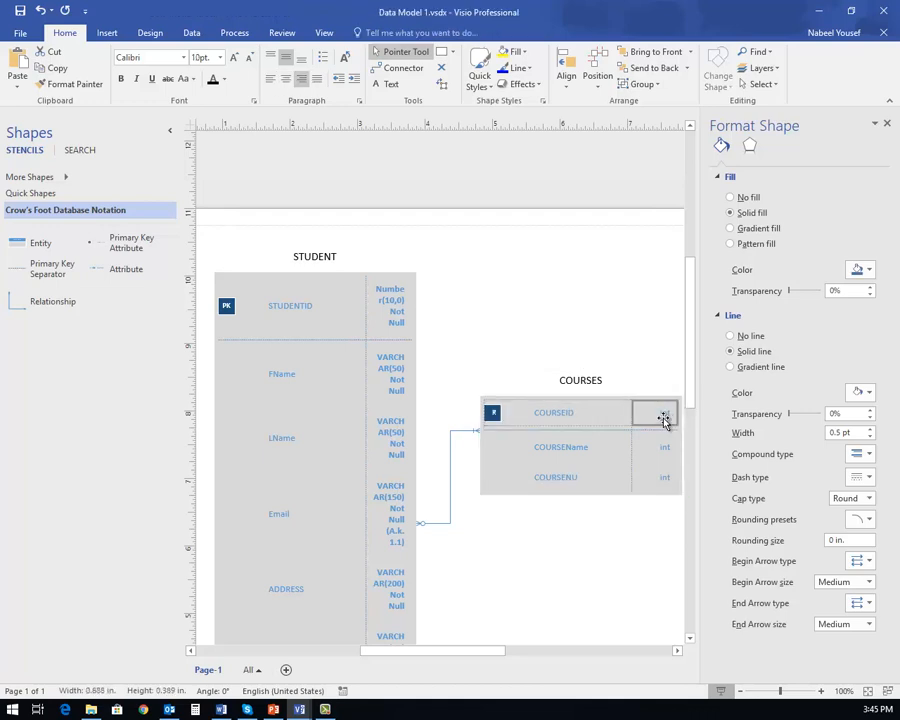
pyautogui.rightClick(663, 420)
pyautogui.click(747, 636)
pyautogui.write('Numb')
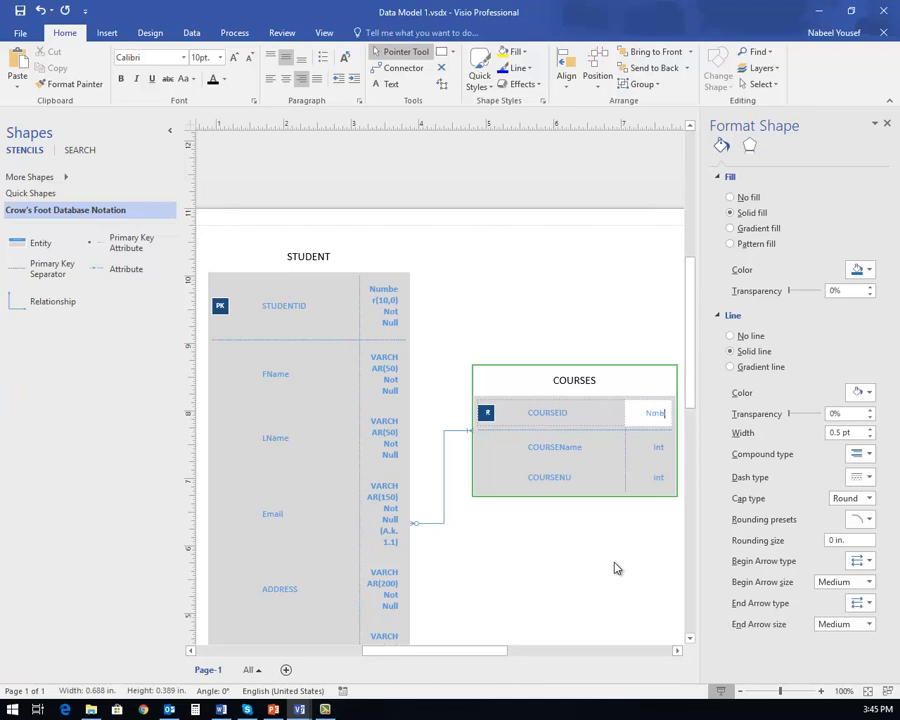
pyautogui.write('er(5,0)')
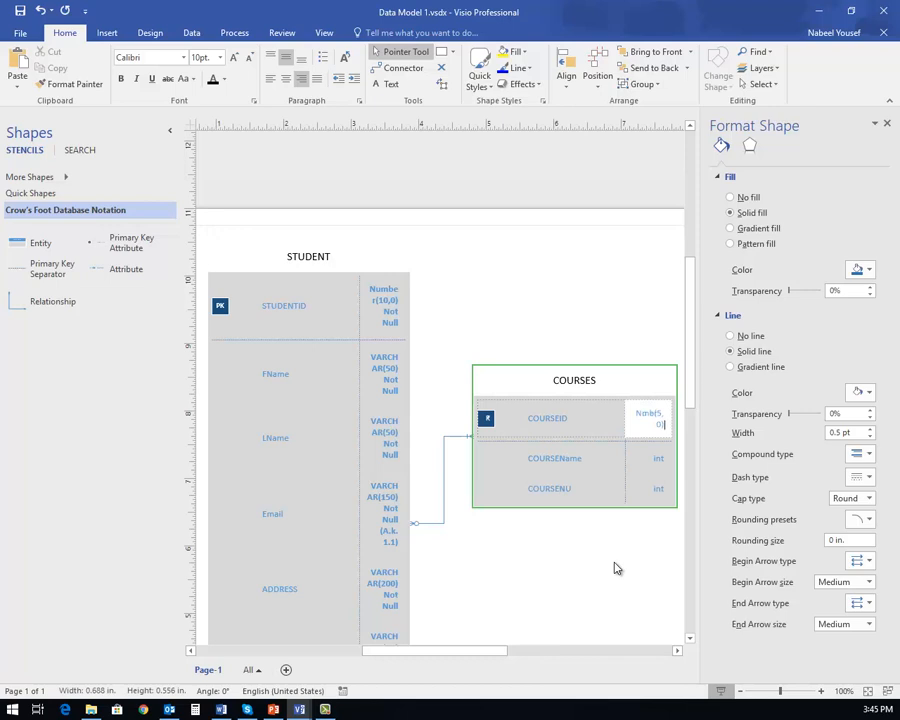
pyautogui.write(' Not Nu')
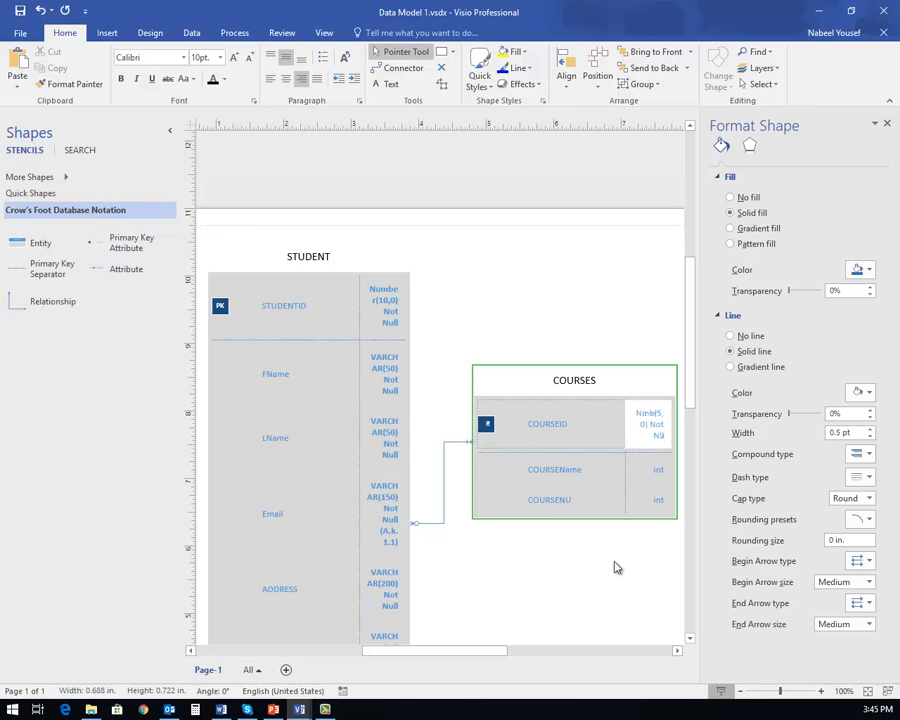
pyautogui.moveTo(661, 436); pyautogui.dragTo(641, 412)
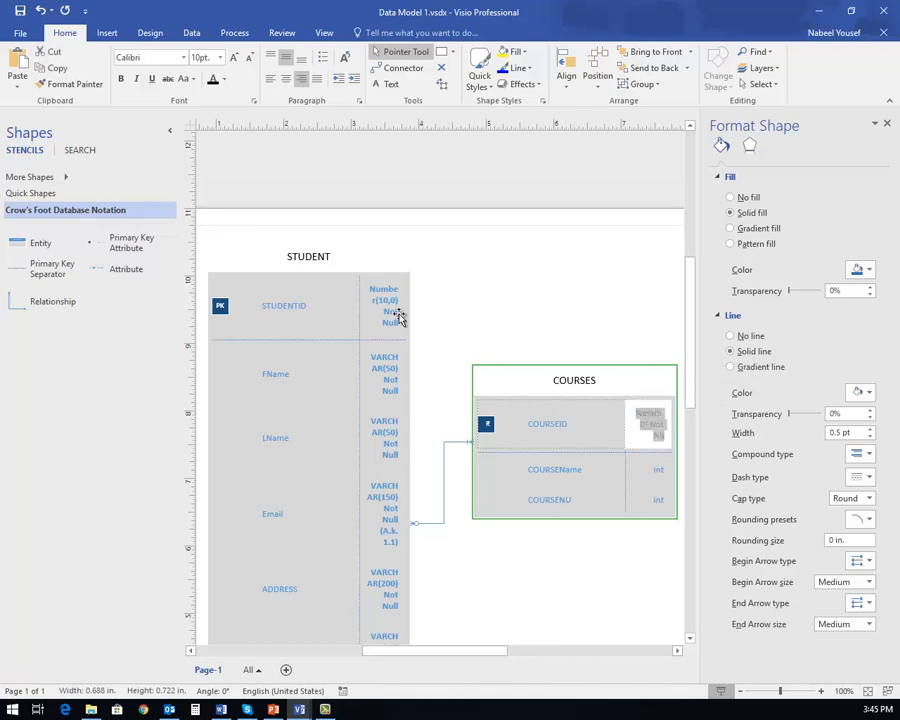
pyautogui.click(121, 79)
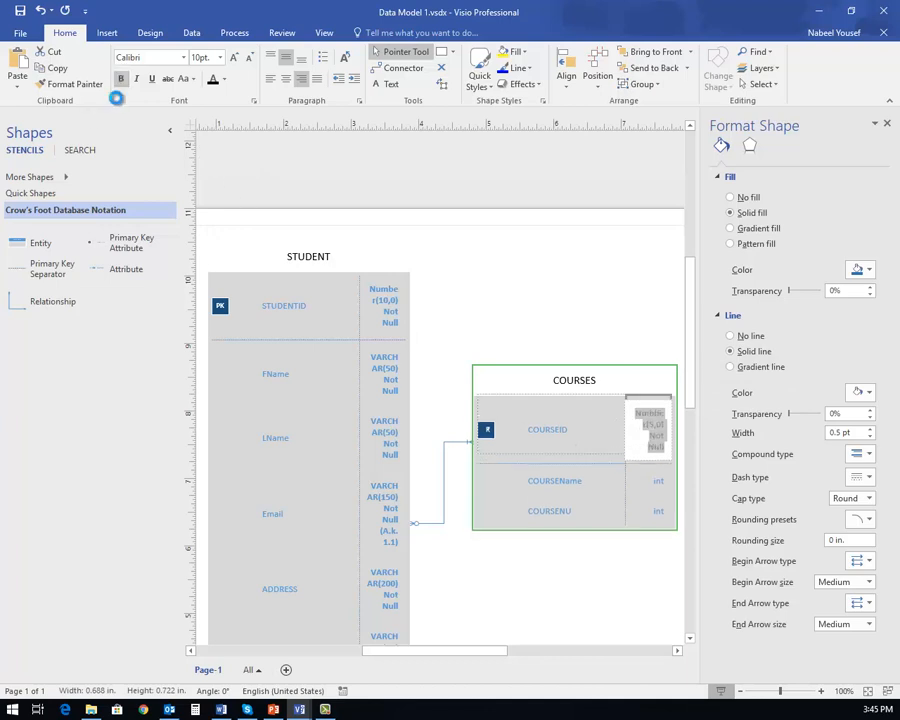
pyautogui.click(653, 506)
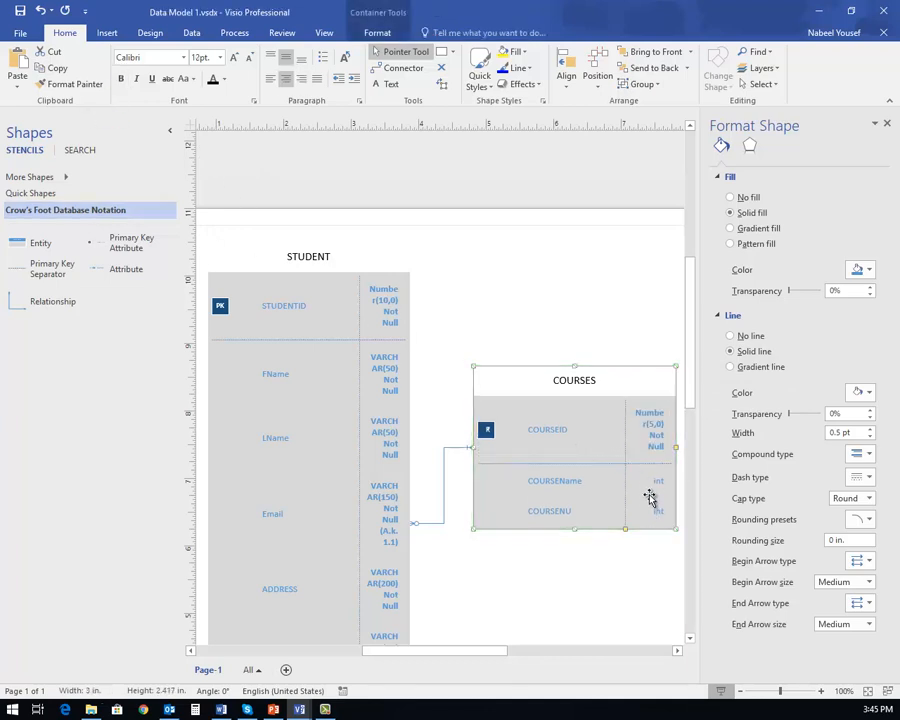
# Change the COURSEName data type in the COURSES entity to VARCHAR(150) Not Null (A.K. 1.1) and make the text bold
pyautogui.doubleClick(661, 485)
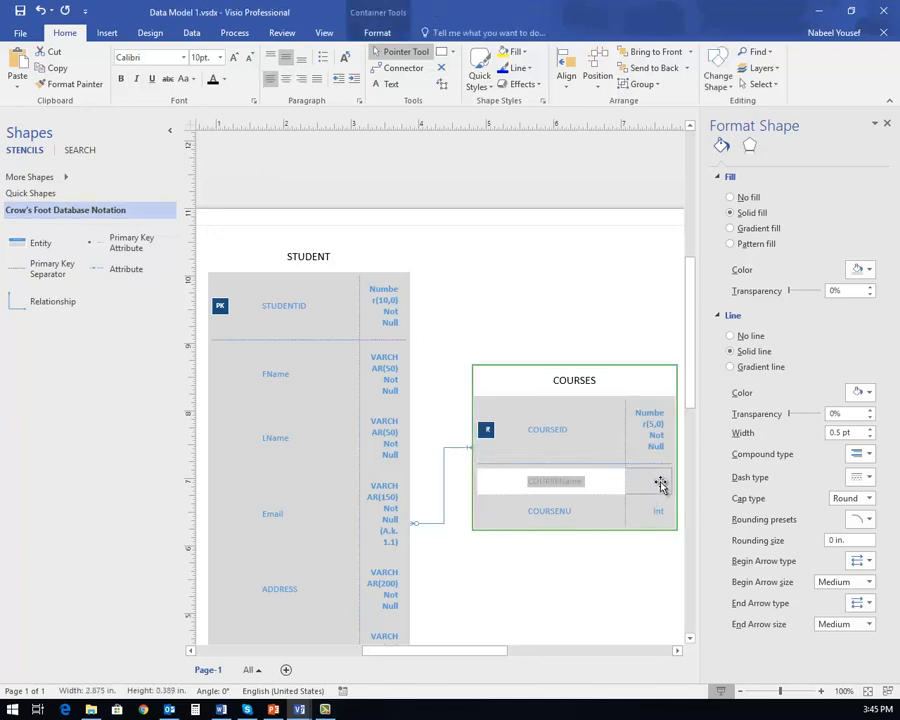
pyautogui.rightClick(659, 484)
pyautogui.press('Escape')
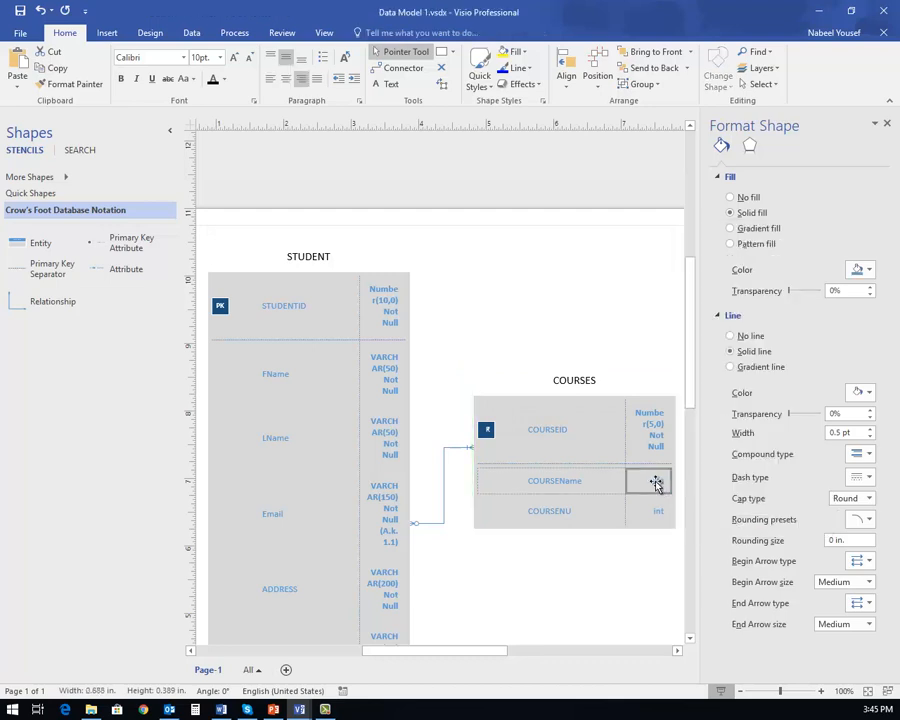
pyautogui.rightClick(656, 484)
pyautogui.click(561, 568)
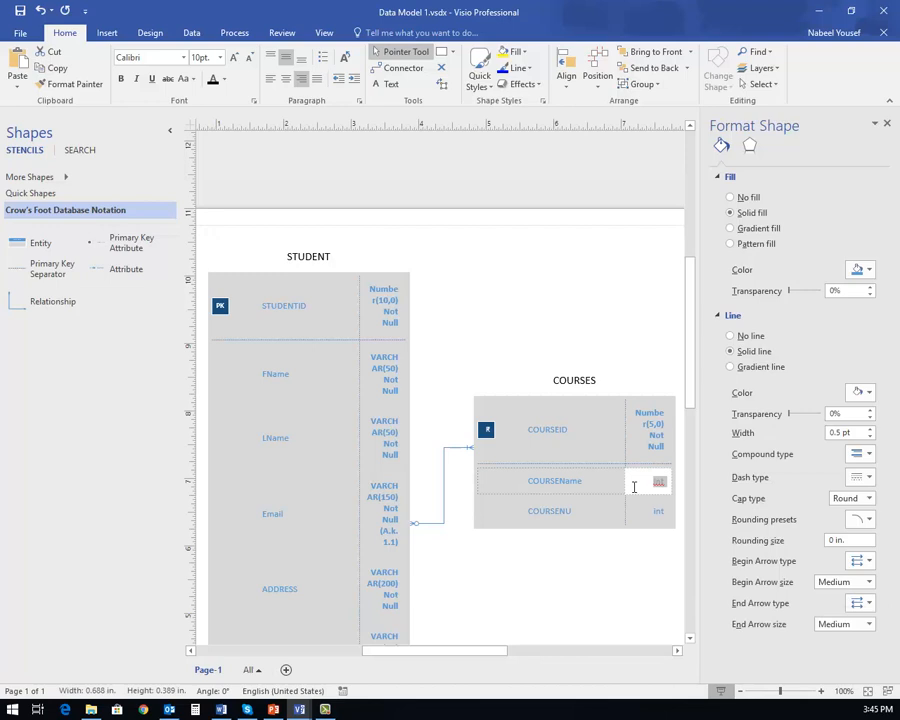
pyautogui.write('Va')
pyautogui.press('BackSpace')
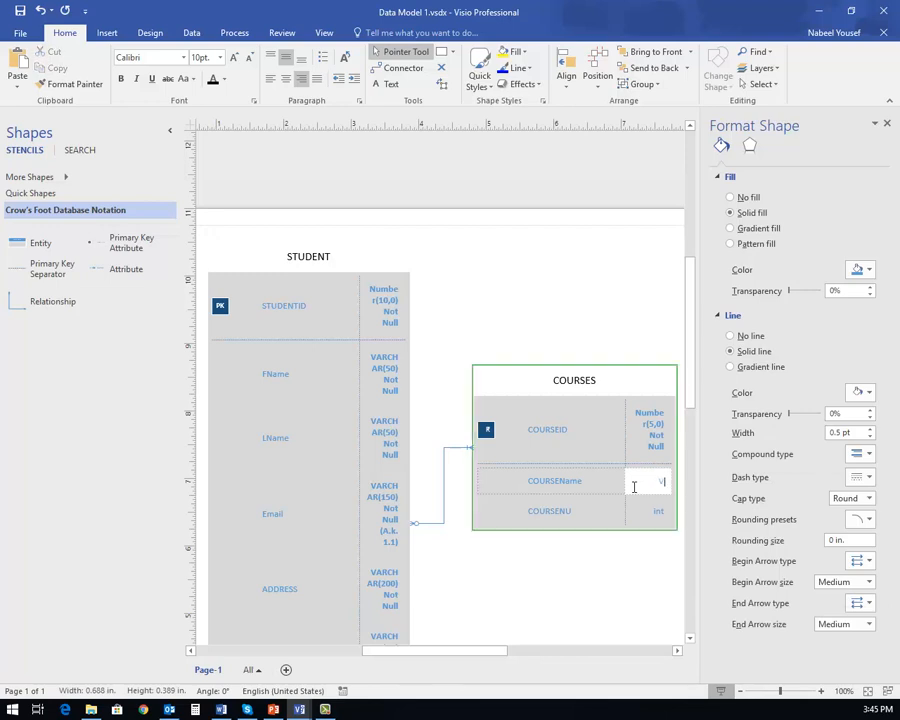
pyautogui.write('ARCHA')
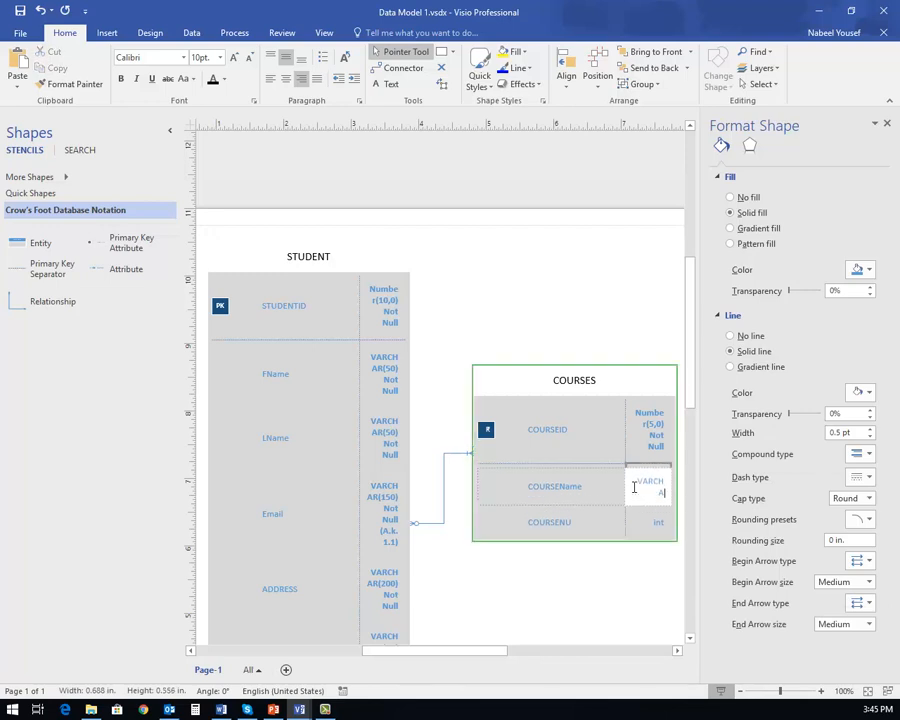
pyautogui.write('R(50) N')
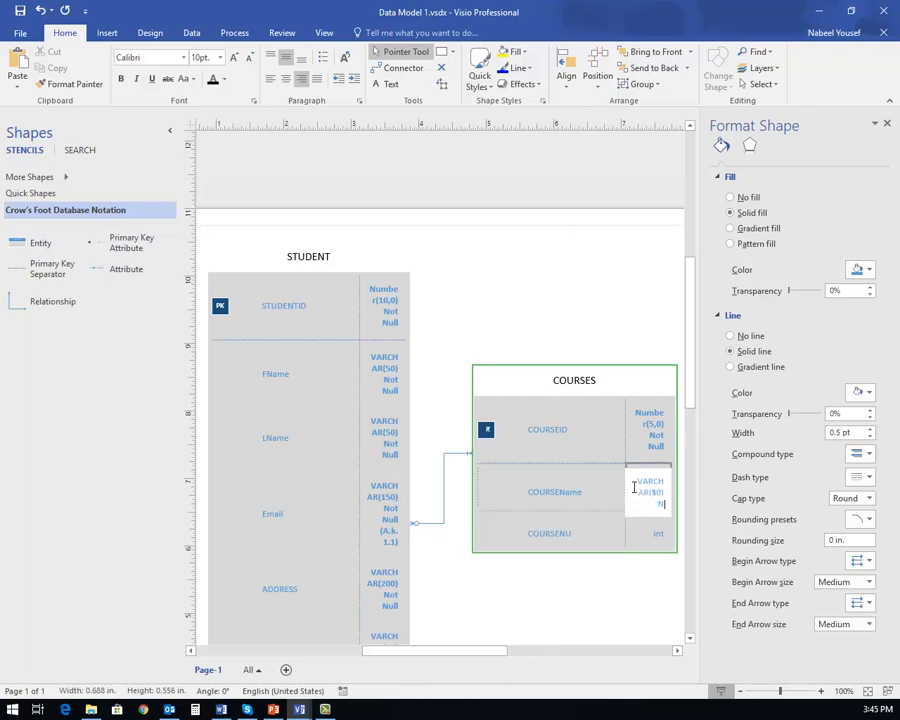
pyautogui.write('ot Nu')
pyautogui.write('(')
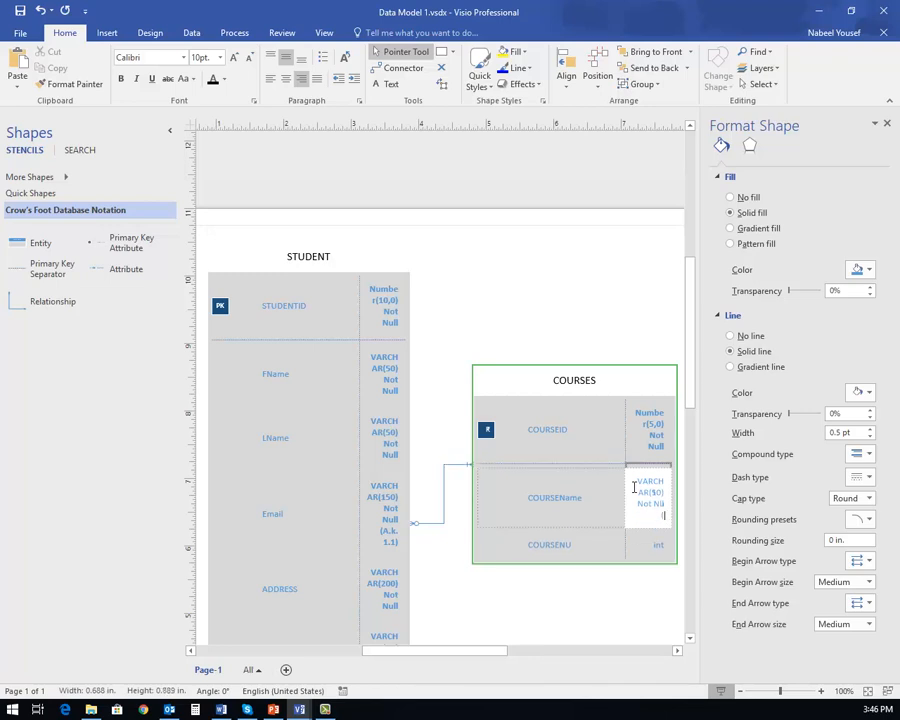
pyautogui.write('A.K.')
pyautogui.moveTo(667, 514); pyautogui.dragTo(637, 487)
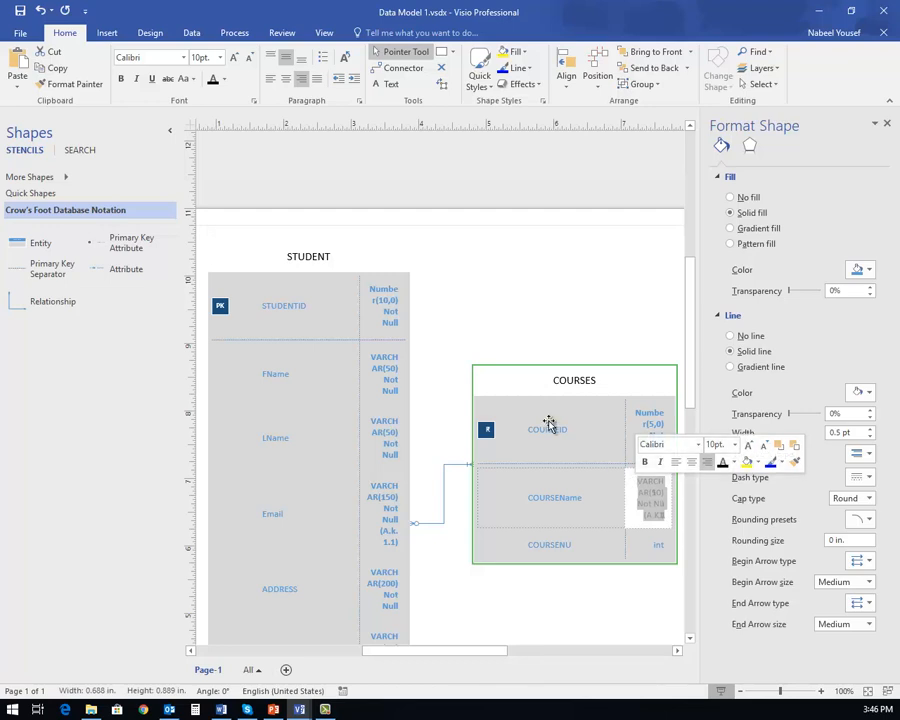
pyautogui.click(121, 79)
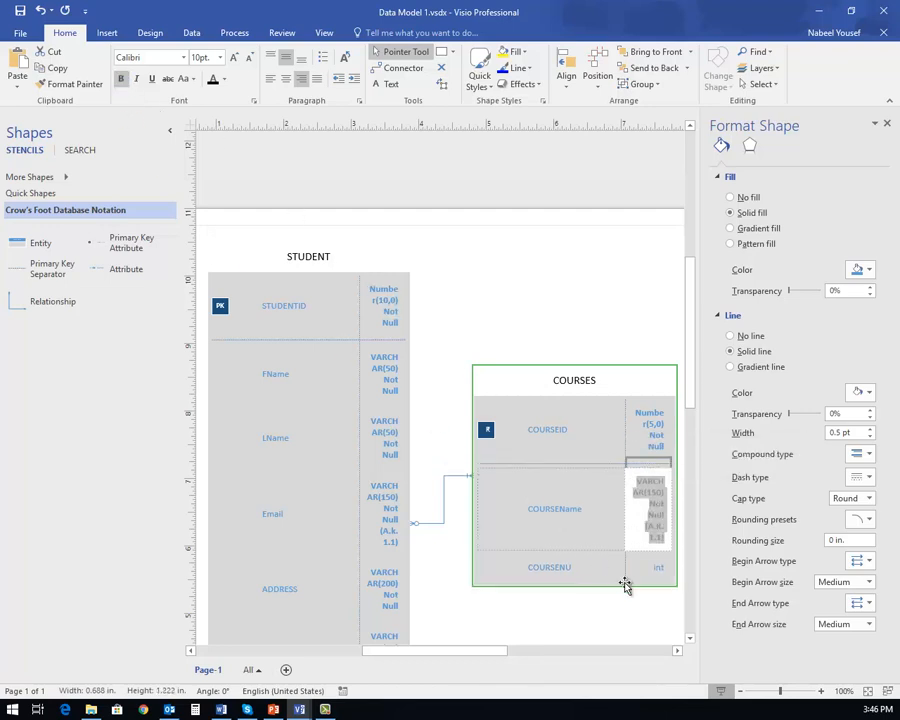
# Change the COURSENU data type in the COURSES entity to Number(4) Not Null and make the text bold
pyautogui.click(662, 572)
pyautogui.click(662, 572)
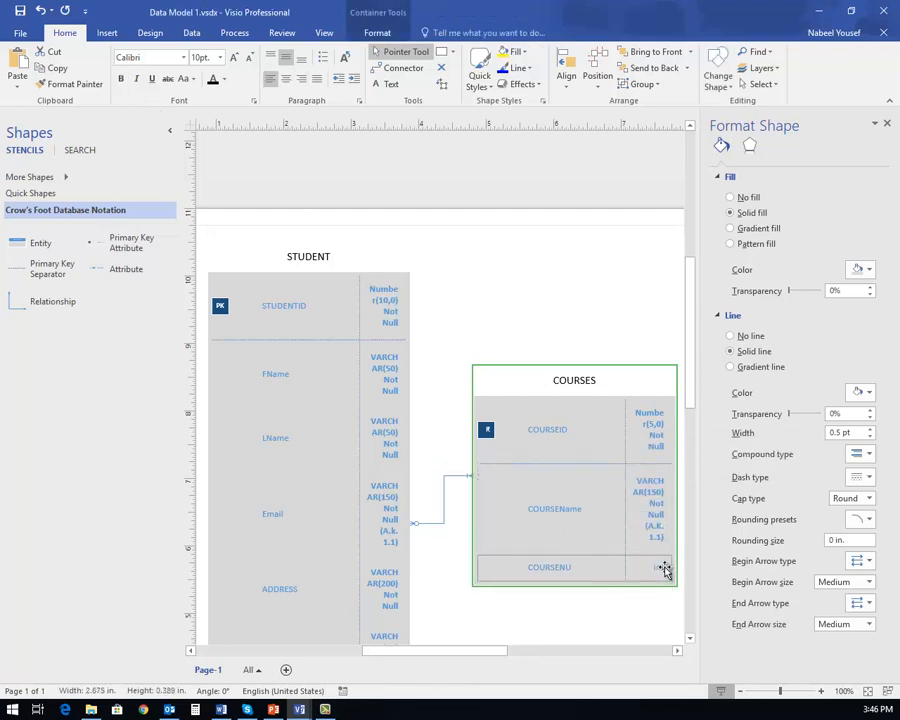
pyautogui.click(662, 572)
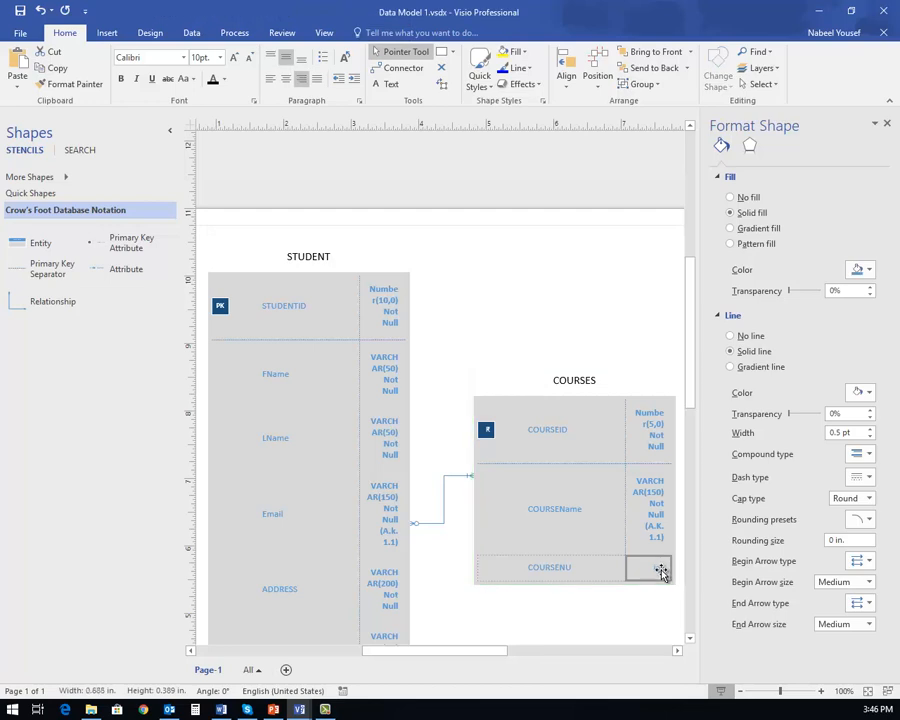
pyautogui.click(662, 572)
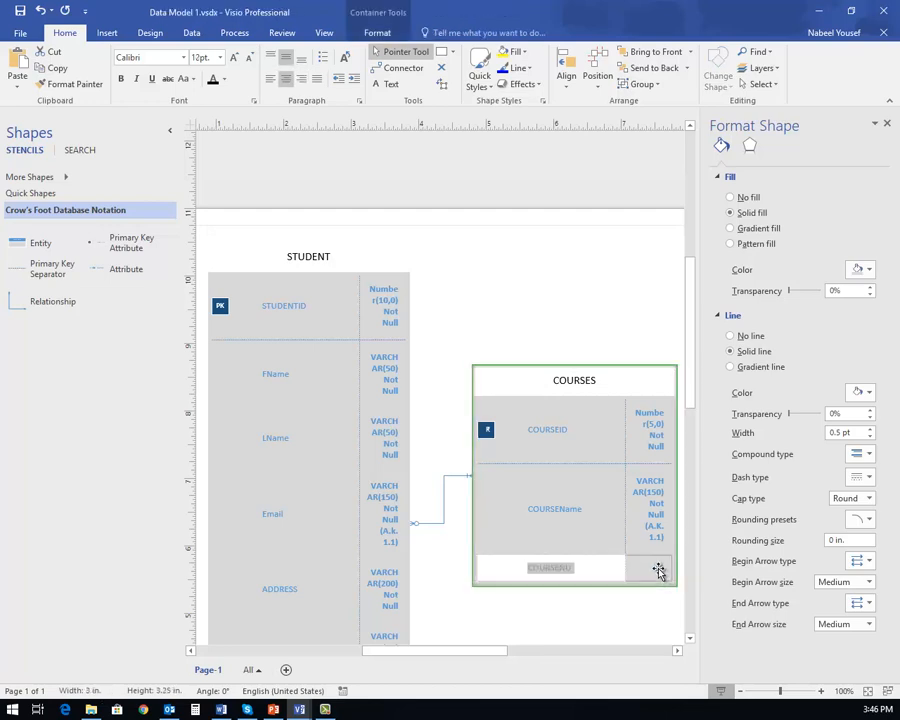
pyautogui.click(659, 571)
pyautogui.rightClick(684, 568)
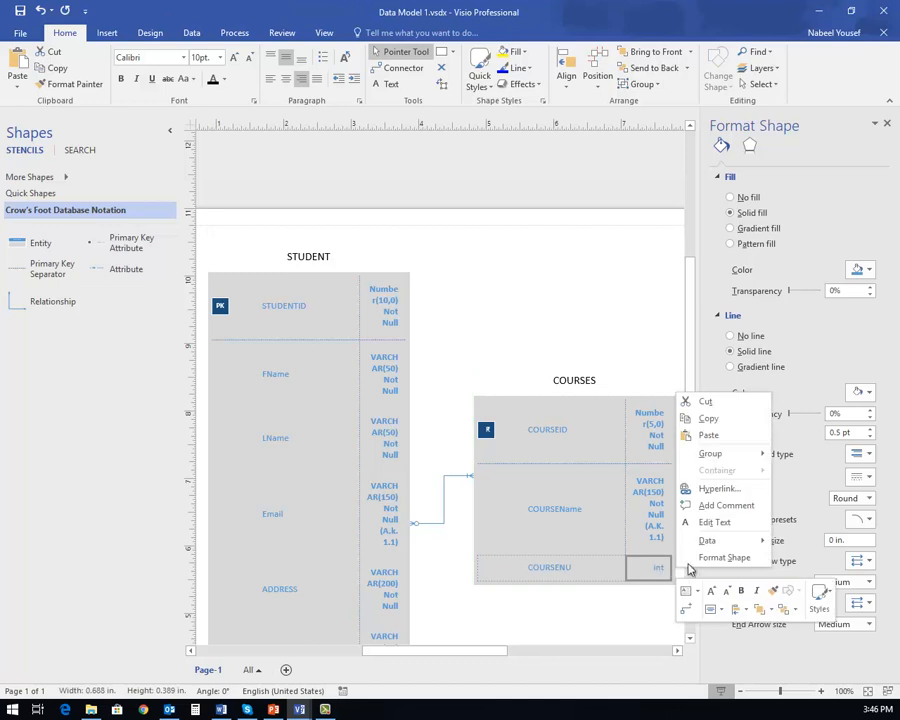
pyautogui.click(690, 521)
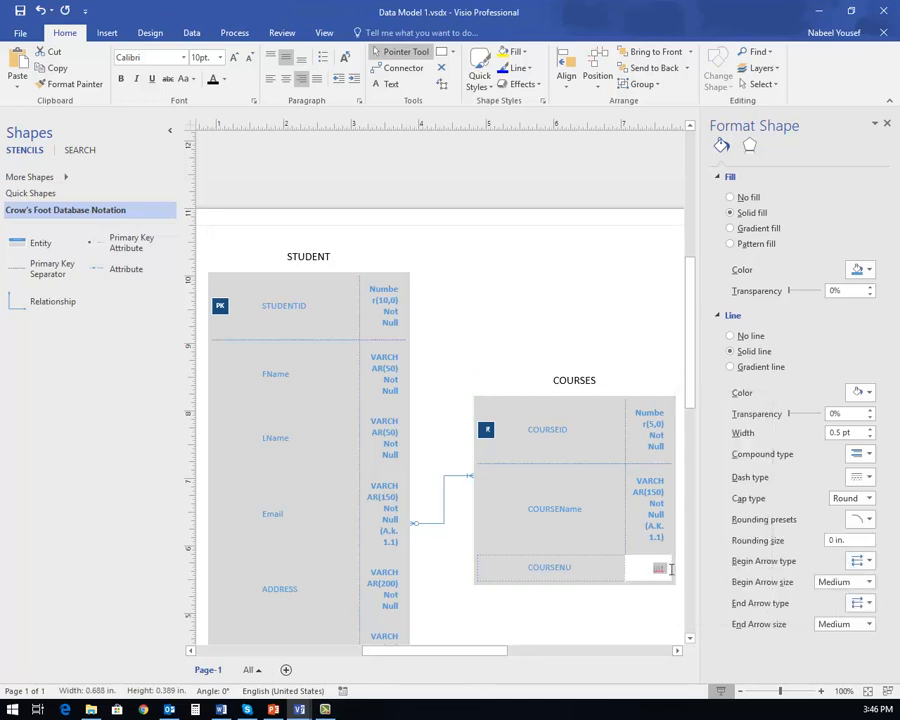
pyautogui.write('Numb')
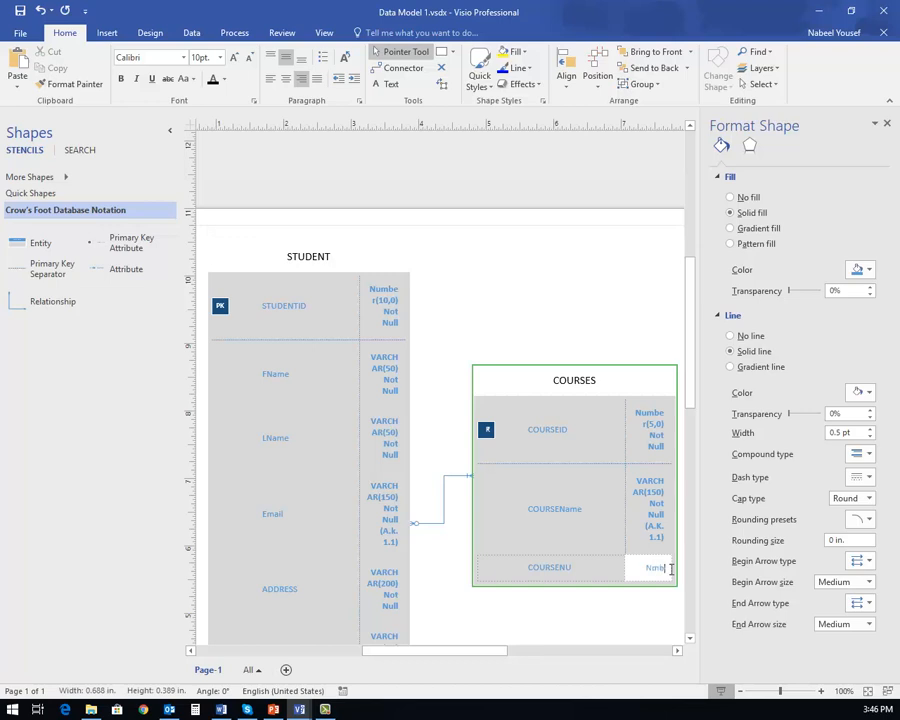
pyautogui.write('er(8) Not Nul')
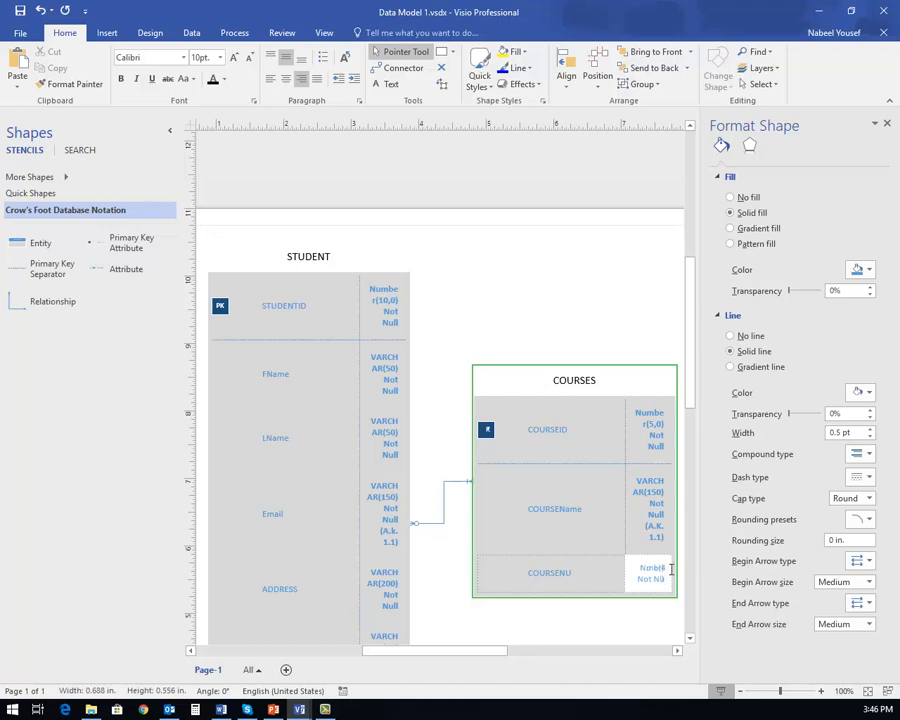
pyautogui.scroll(-3, 646, 566)
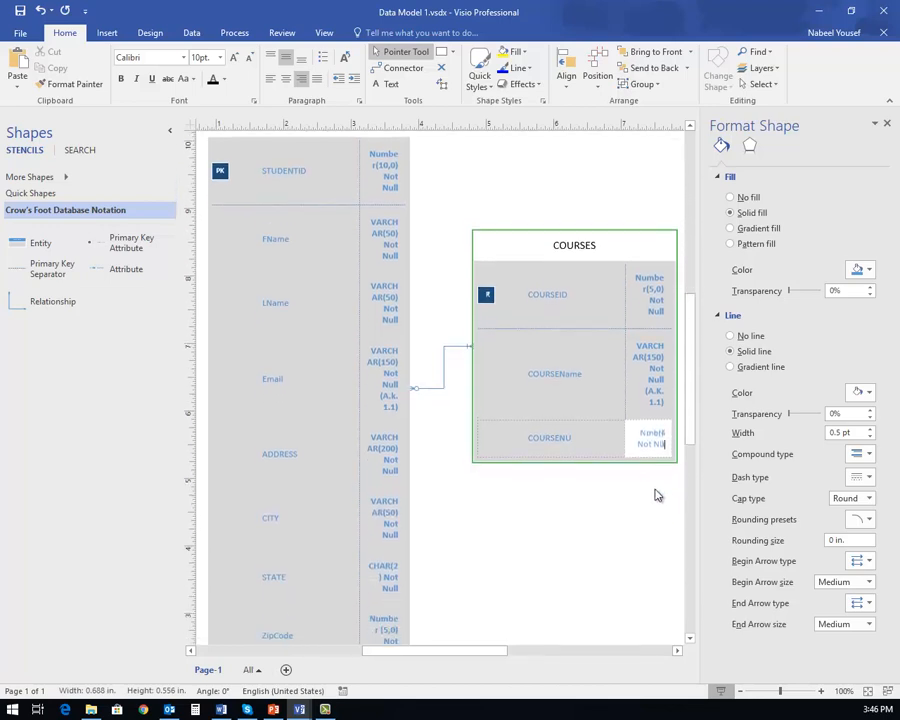
pyautogui.moveTo(636, 432); pyautogui.dragTo(672, 444)
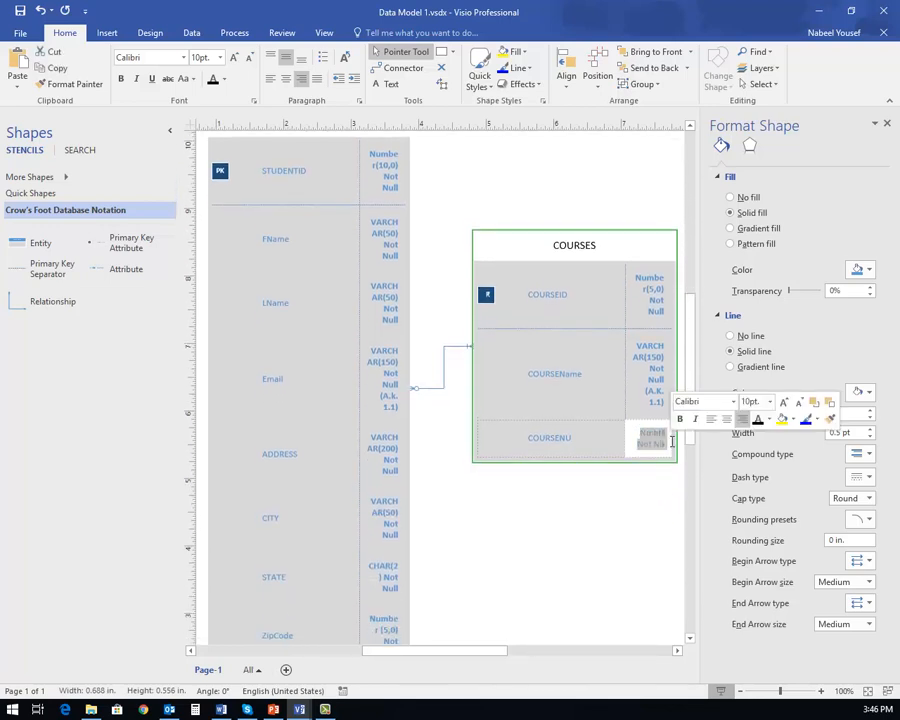
pyautogui.click(680, 420)
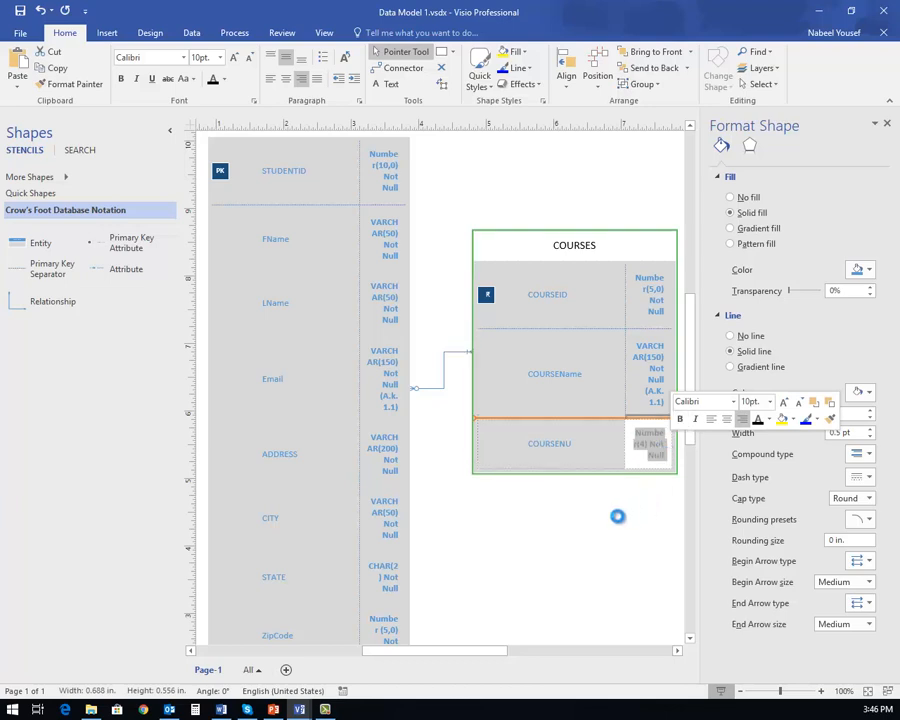
pyautogui.click(541, 530)
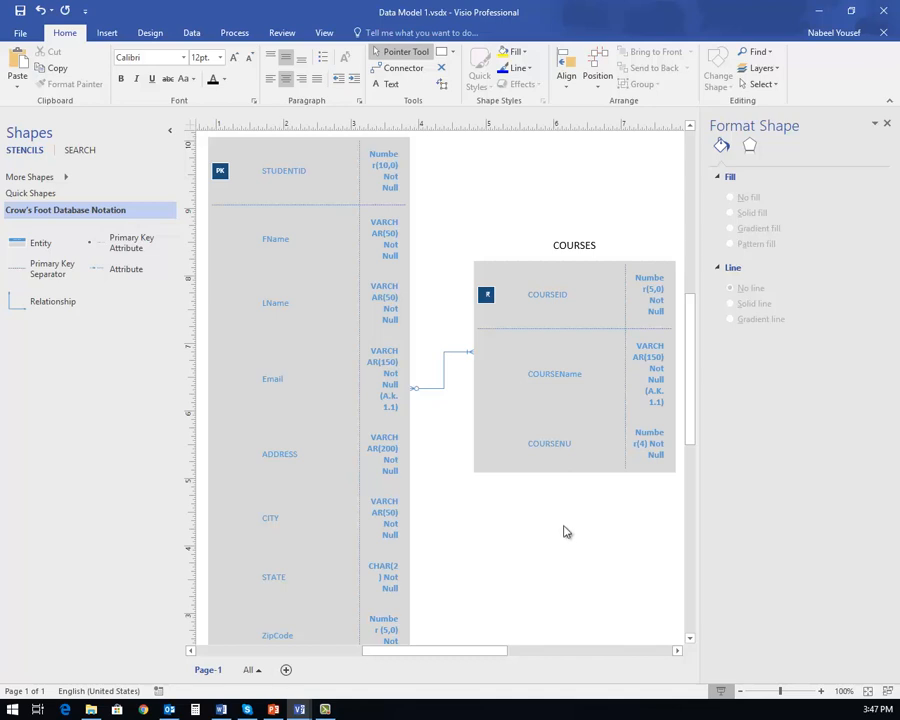
# Make the text of the primary key marker beside COURSEID in the COURSES entity bold
pyautogui.click(487, 297)
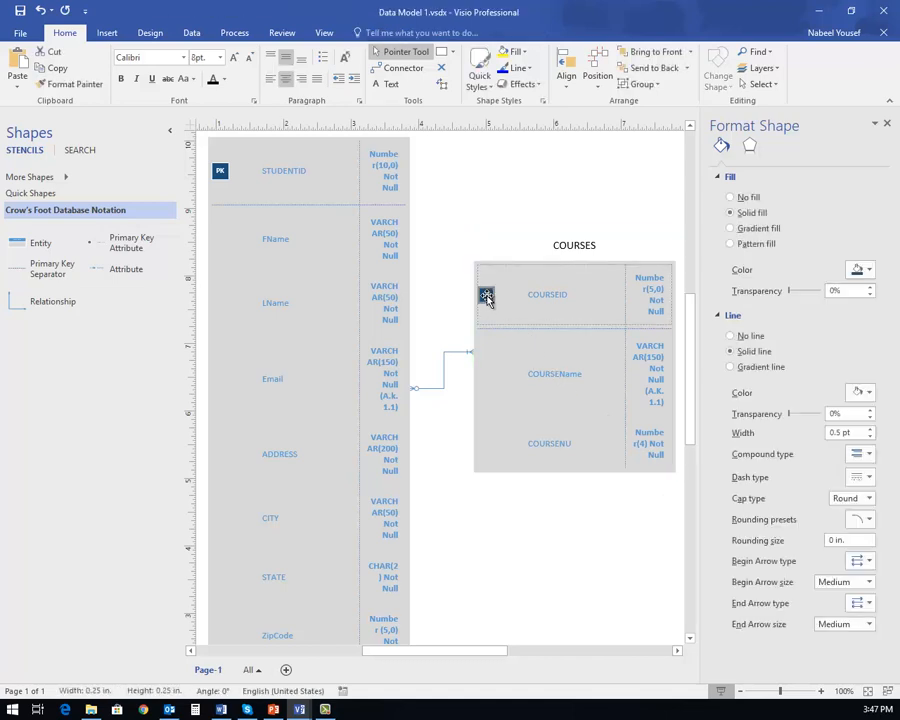
pyautogui.rightClick(487, 297)
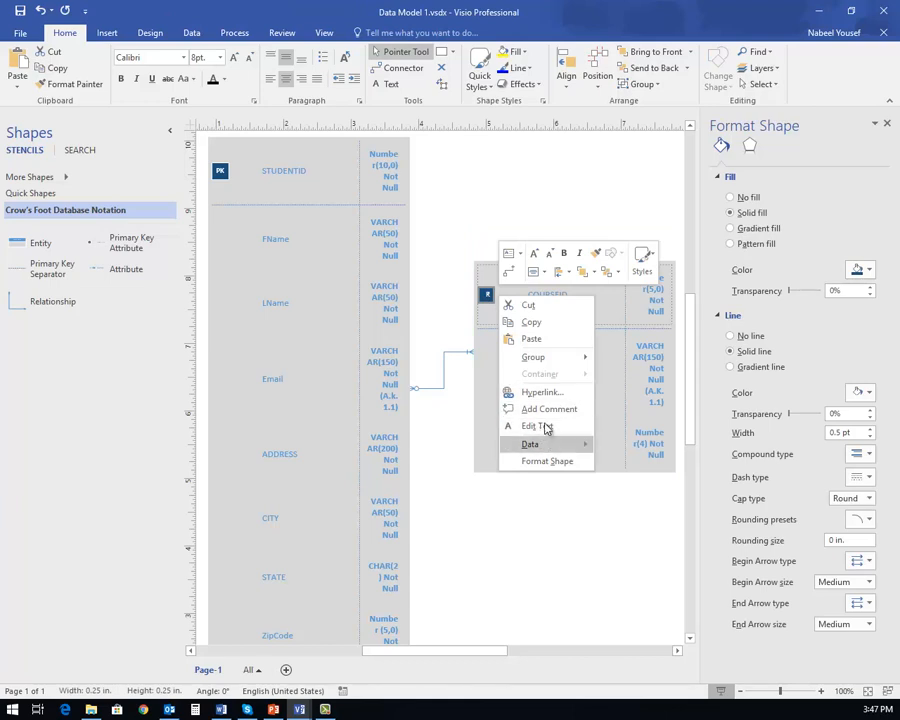
pyautogui.click(565, 255)
pyautogui.click(548, 557)
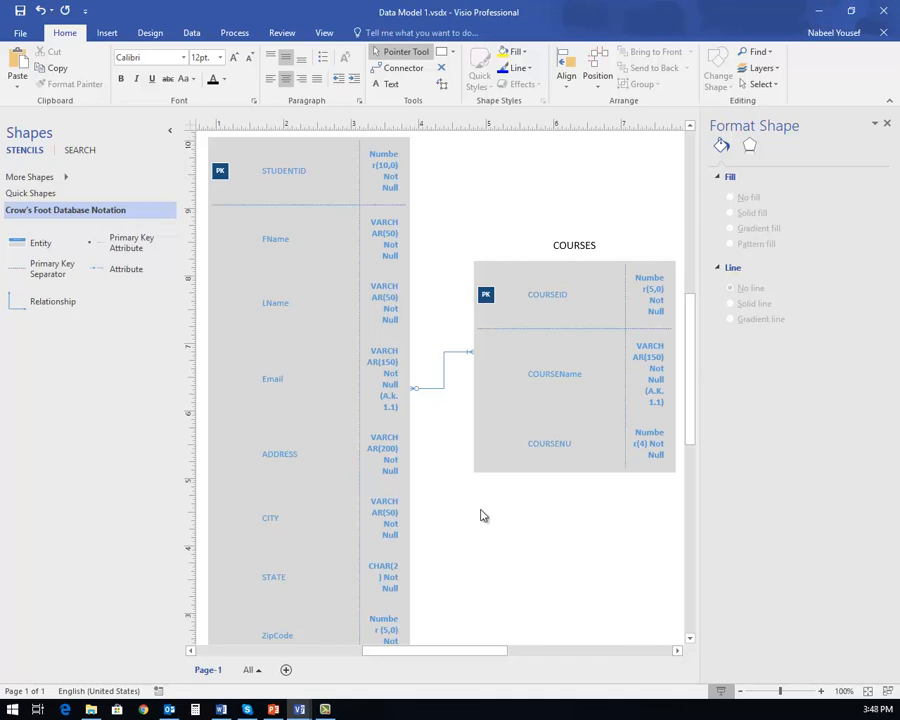
# Delete the direct relationship between the STUDENT and COURSES entities
pyautogui.click(440, 388)
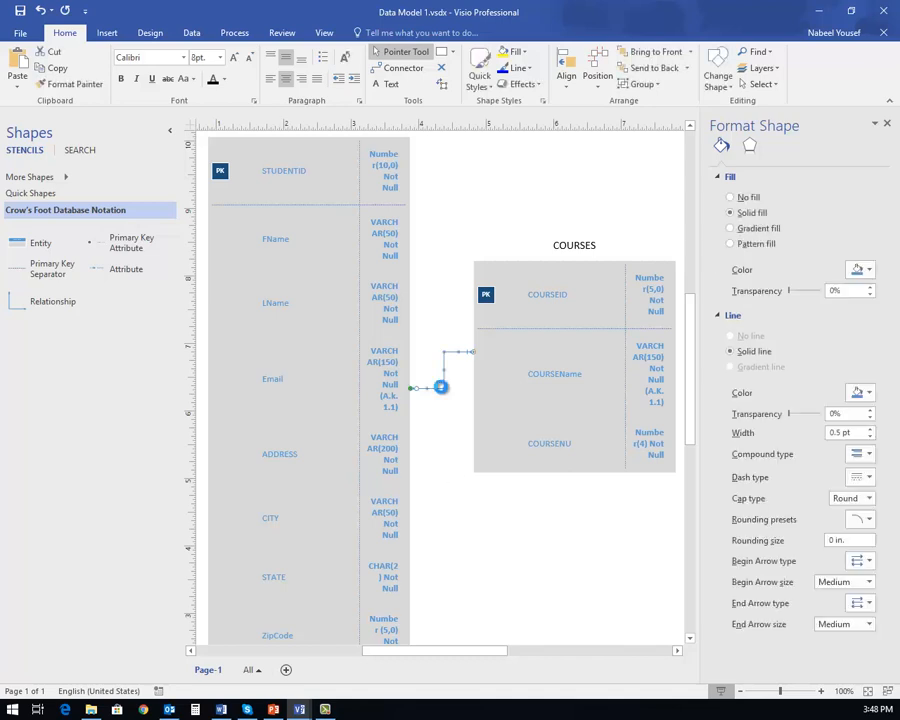
pyautogui.press('Delete')
# Paste the copied STUDENT_COURSE_REG entity into the drawing and place it in the empty area below the COURSES entity
pyautogui.scroll(-4, 501, 410)
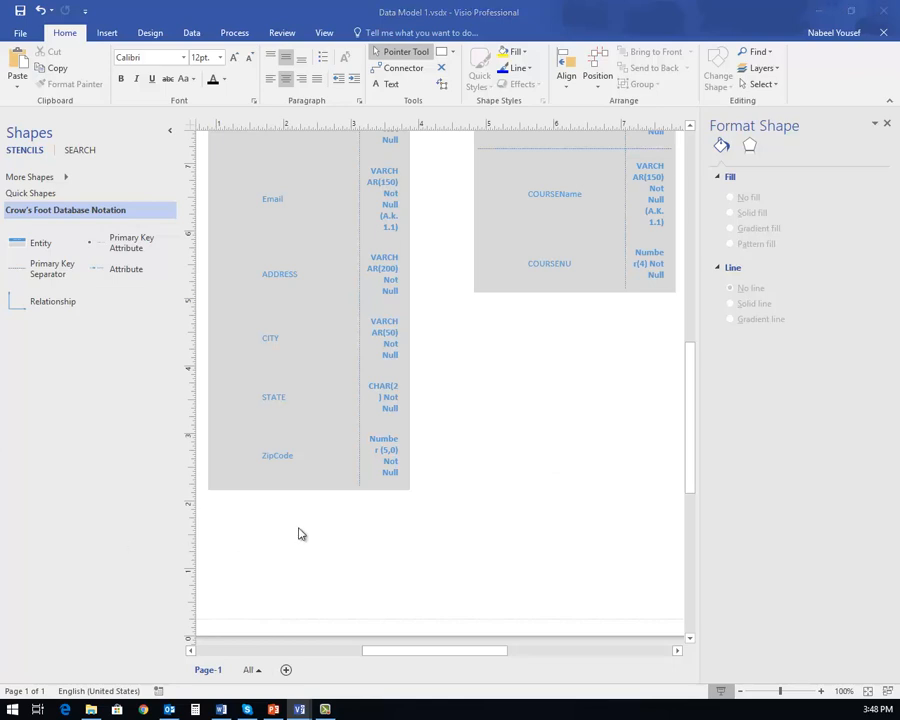
pyautogui.rightClick(508, 443)
pyautogui.click(538, 479)
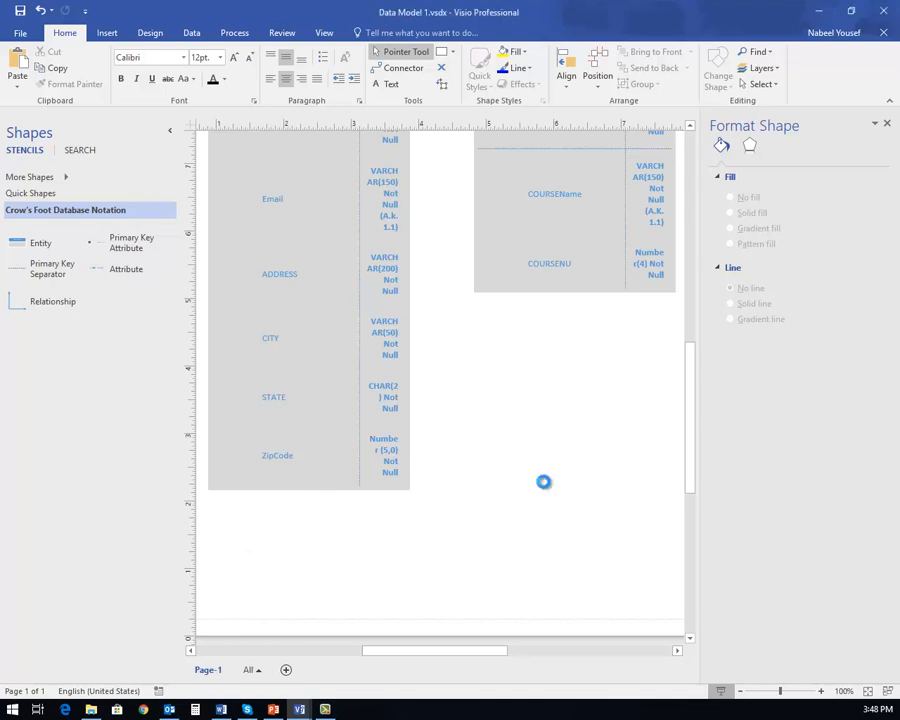
pyautogui.click(635, 437)
pyautogui.moveTo(474, 390); pyautogui.dragTo(500, 486)
pyautogui.click(621, 484)
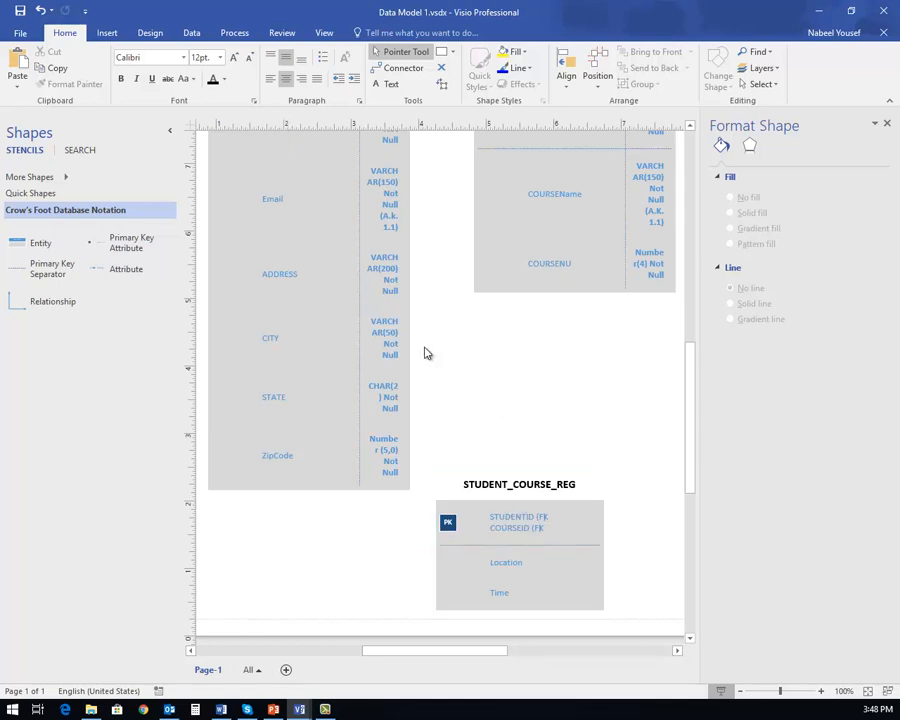
# Review the STUDENTID and COURSEID foreign keys of STUDENT_COURSE_REG against the primary keys of STUDENT and COURSES
pyautogui.click(536, 527)
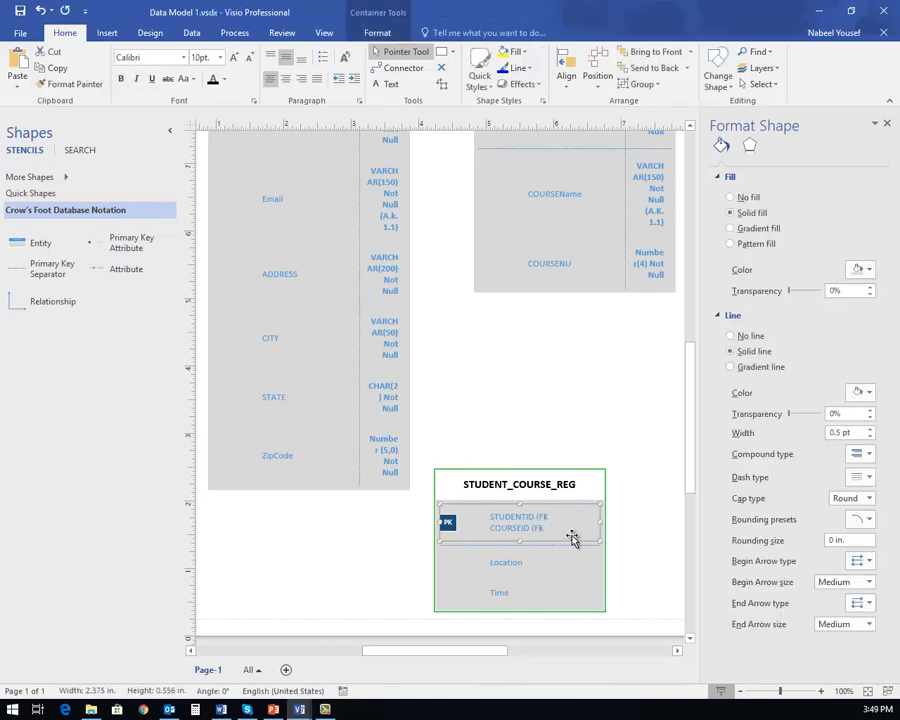
pyautogui.scroll(5, 532, 476)
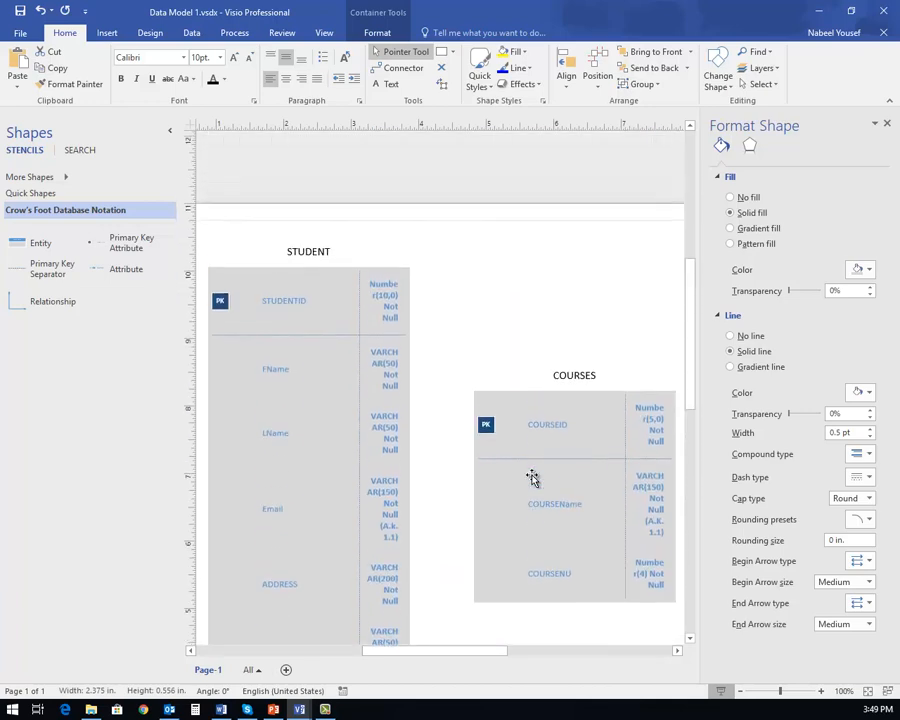
pyautogui.scroll(-5, 576, 450)
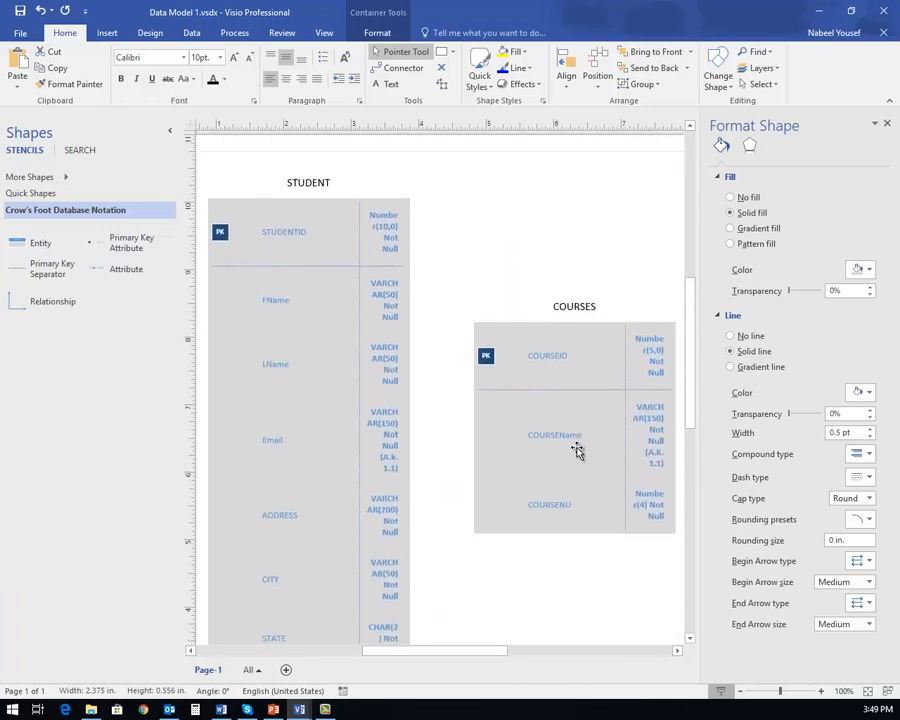
pyautogui.scroll(-3, 576, 456)
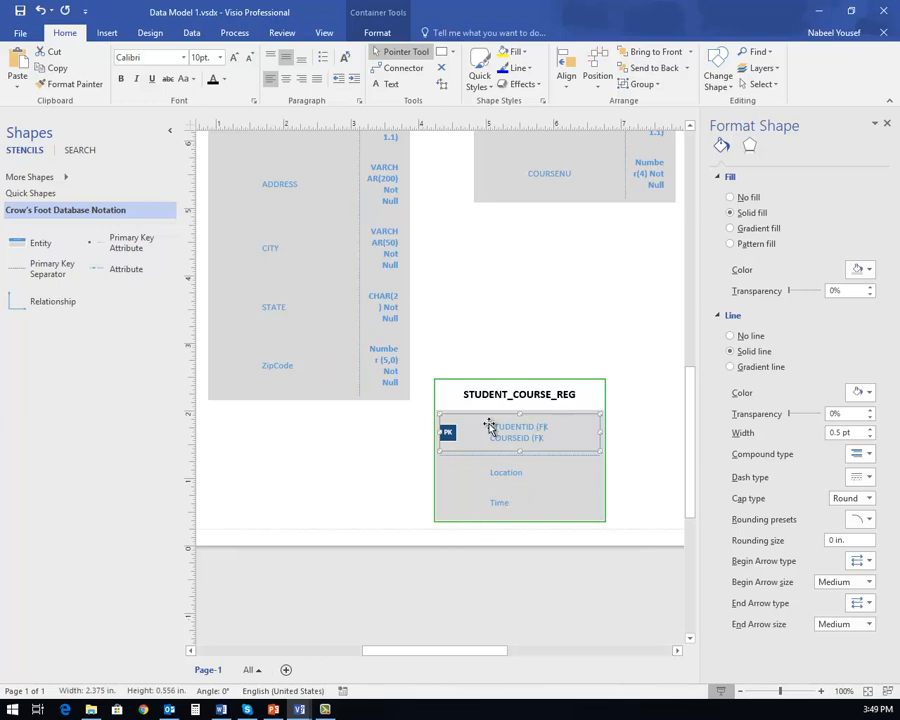
pyautogui.scroll(-1, 520, 478)
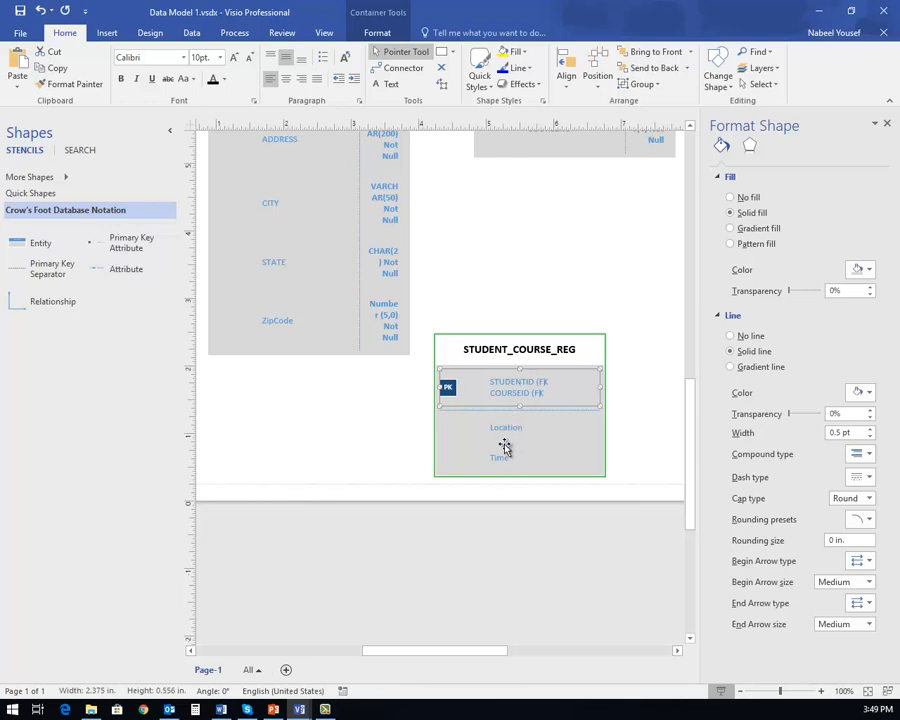
pyautogui.scroll(3, 505, 447)
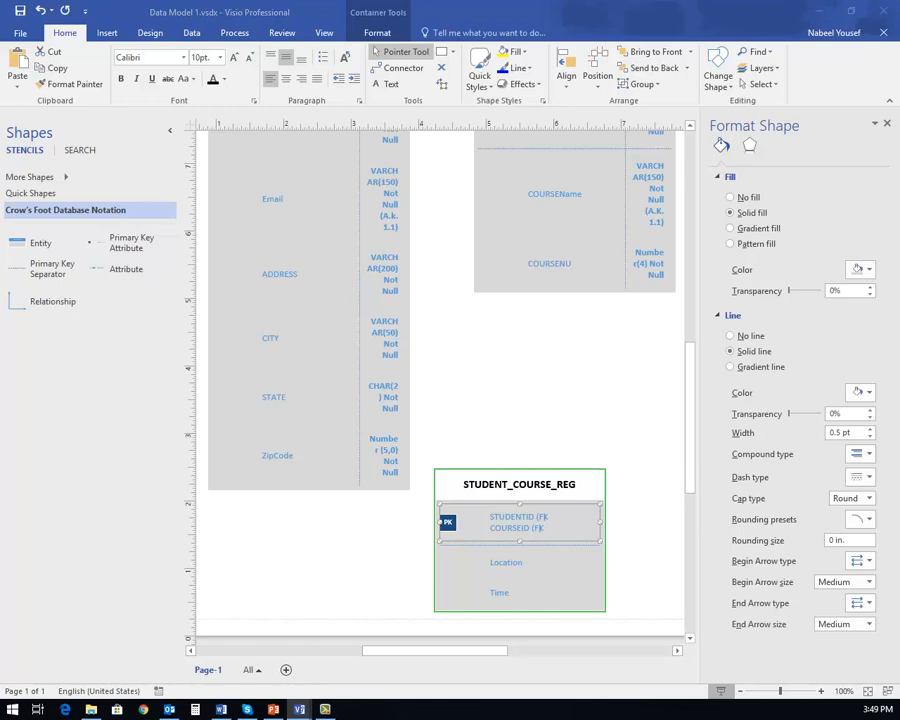
# Paste a copied relationship connector into the empty area between the COURSES and STUDENT_COURSE_REG entities
pyautogui.click(522, 389)
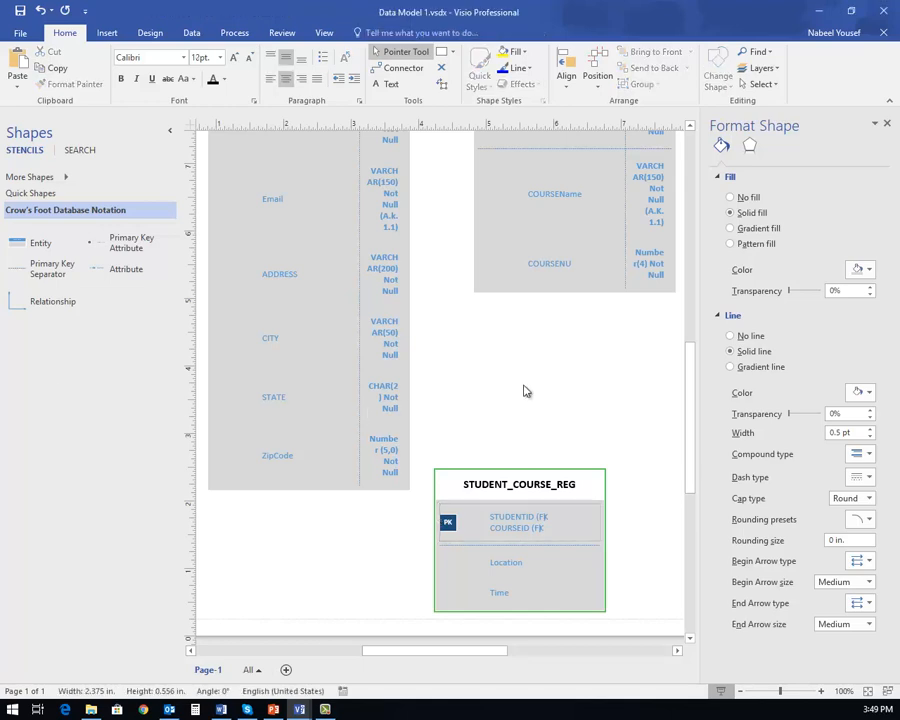
pyautogui.rightClick(524, 390)
pyautogui.click(558, 422)
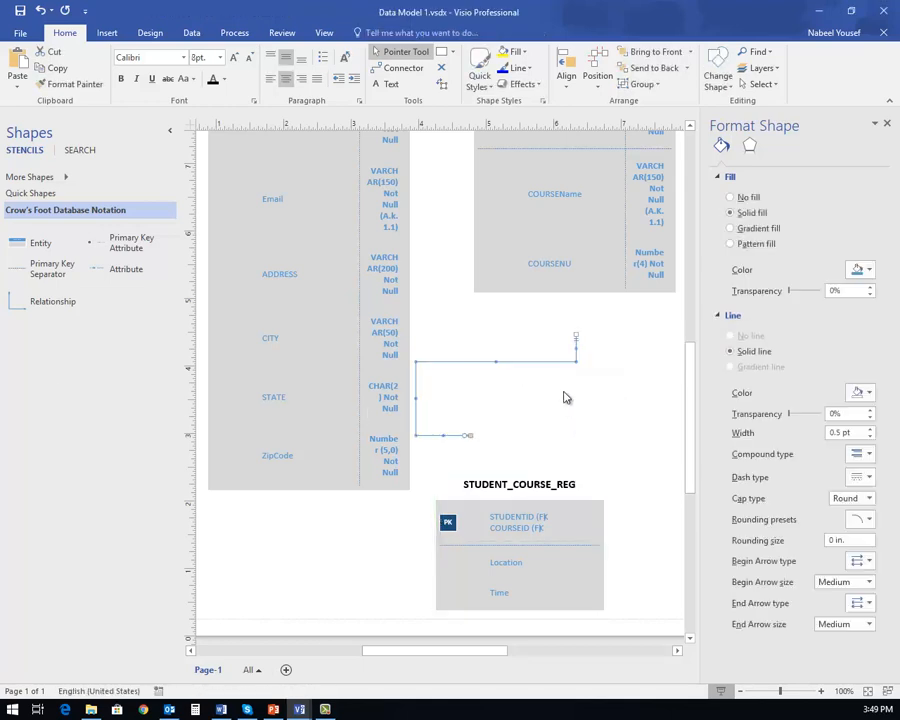
# Connect the pasted relationship from the bottom edge of the COURSES entity to the top edge of the STUDENT_COURSE_REG entity
pyautogui.moveTo(577, 335); pyautogui.dragTo(609, 297)
pyautogui.moveTo(526, 468); pyautogui.dragTo(557, 469)
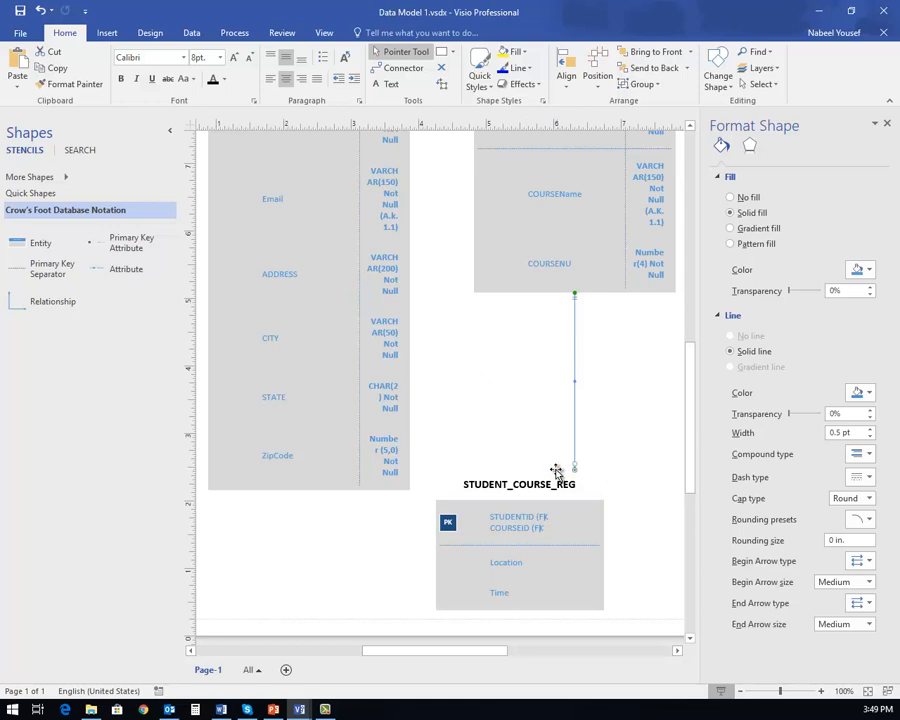
pyautogui.click(489, 412)
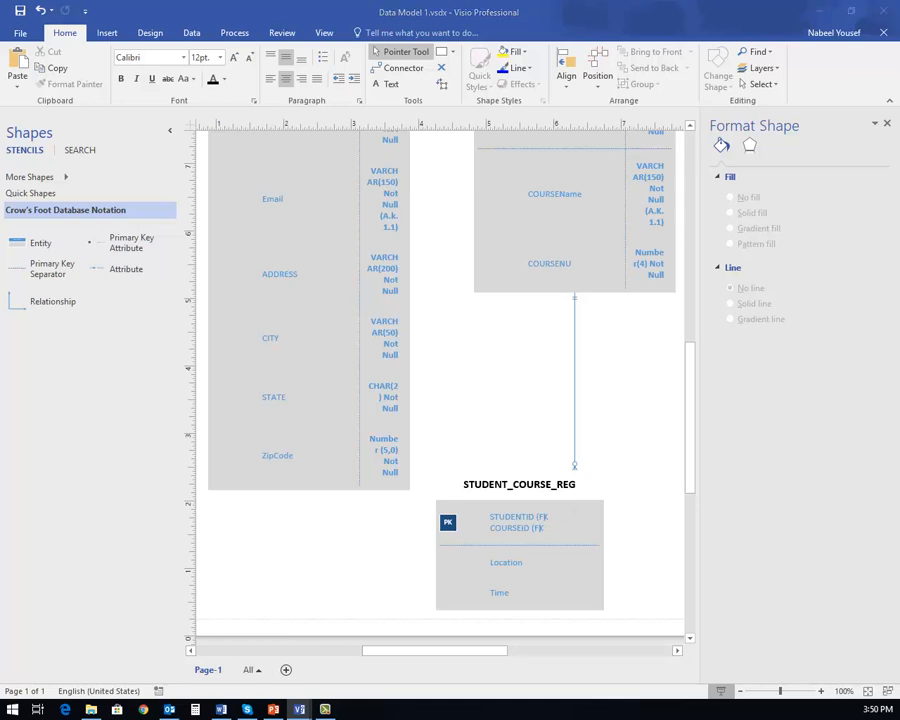
# Paste another copy of the relationship connector and attach it from the STUDENT entity's side to the top edge of STUDENT_COURSE_REG
pyautogui.rightClick(440, 335)
pyautogui.click(464, 369)
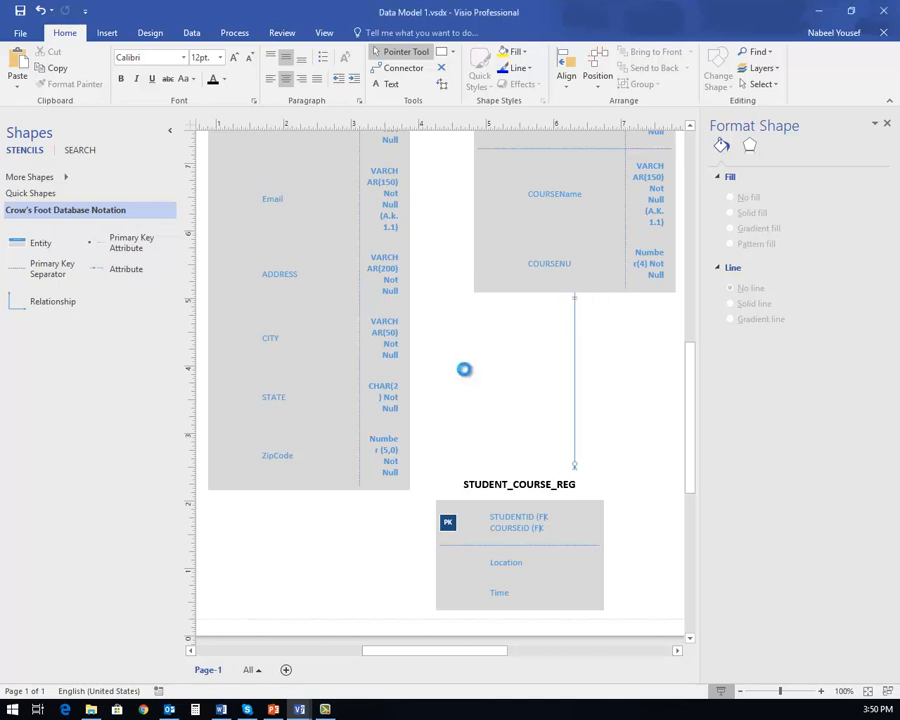
pyautogui.moveTo(414, 186); pyautogui.dragTo(407, 185)
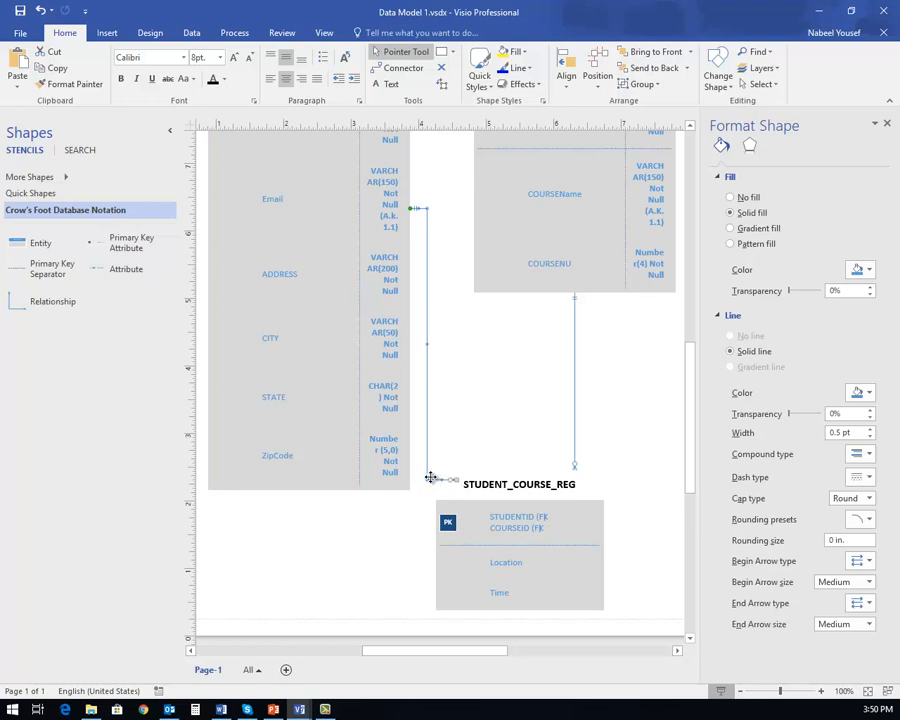
pyautogui.moveTo(428, 344); pyautogui.dragTo(461, 344)
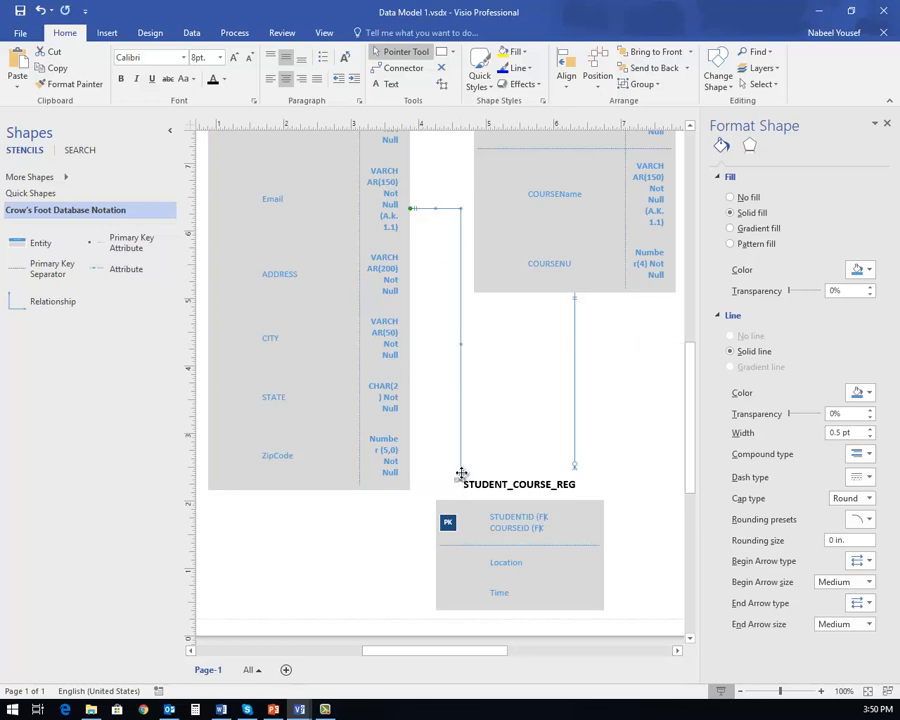
pyautogui.moveTo(461, 473)
pyautogui.mouseDown()
pyautogui.moveTo(460, 438)
pyautogui.moveTo(466, 454)
pyautogui.mouseUp()
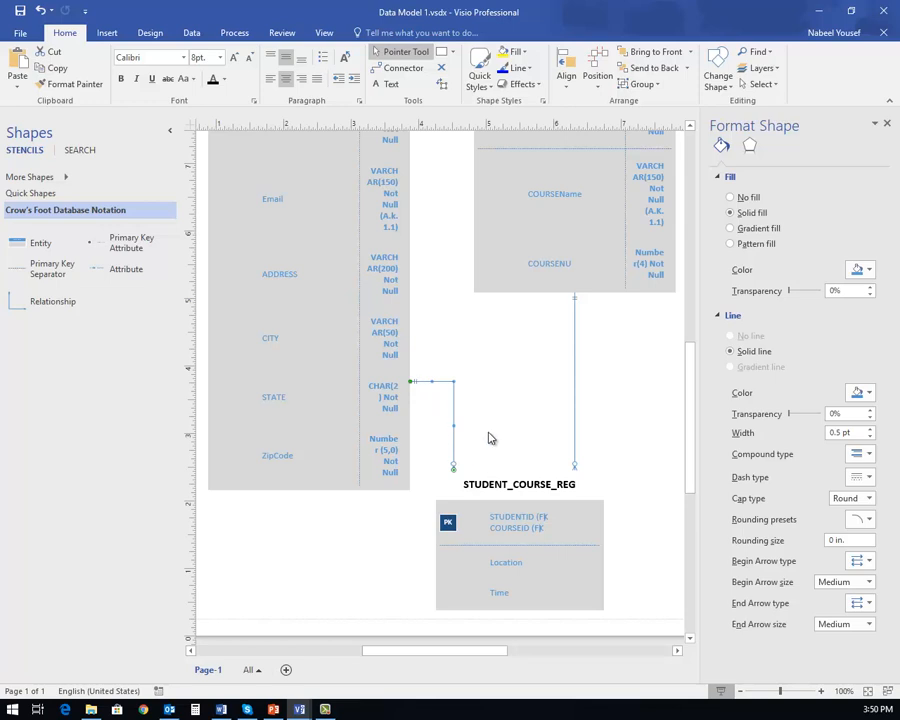
pyautogui.click(490, 437)
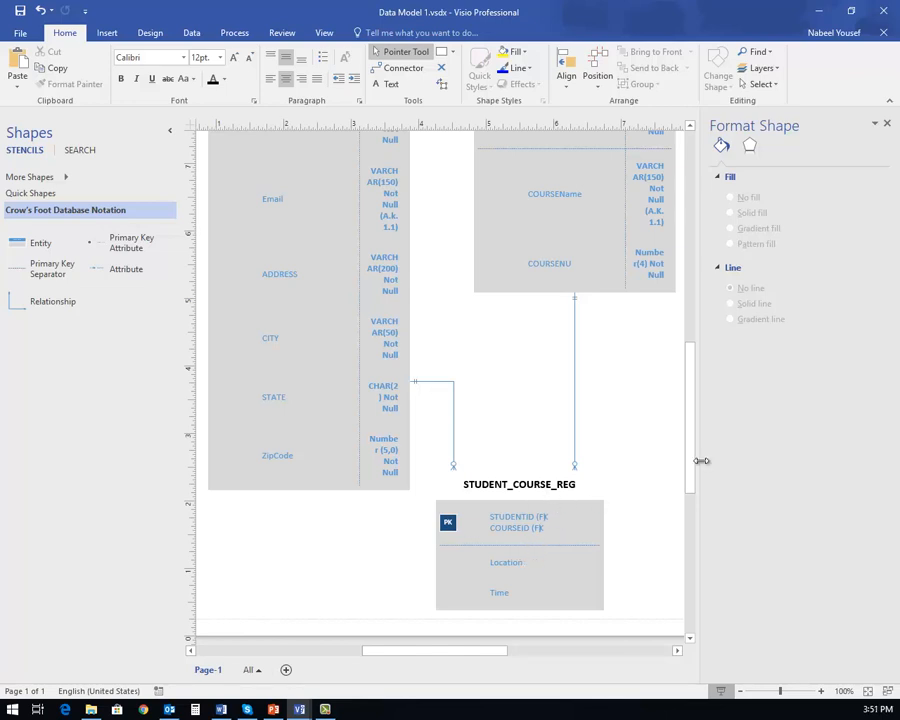
# Close the Format Shape pane and review the keys and relationships of the STUDENT, COURSES and STUDENT_COURSE_REG entities
pyautogui.click(886, 124)
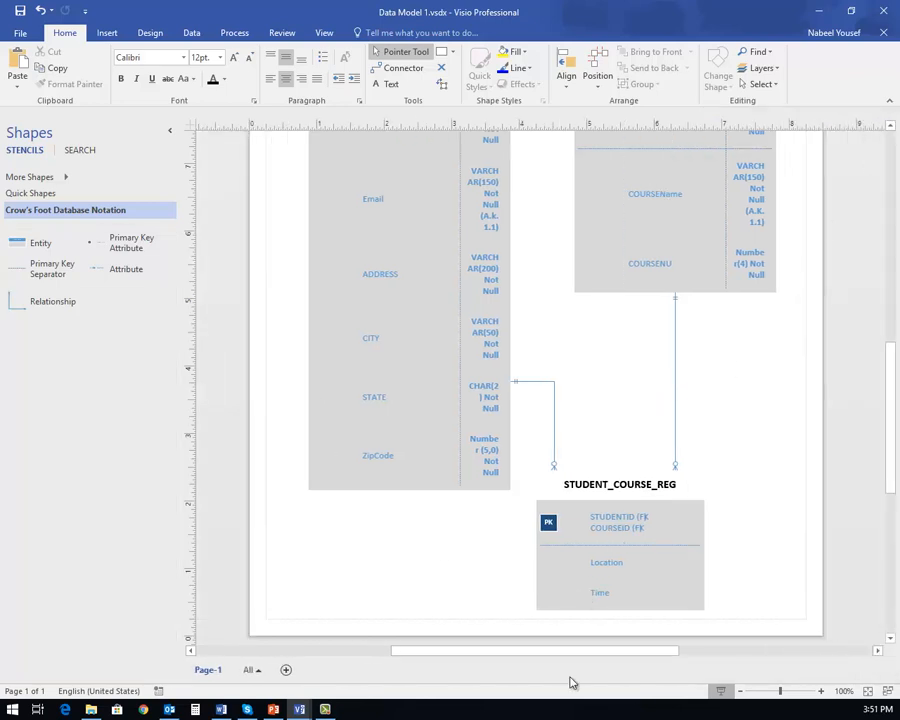
pyautogui.scroll(3, 561, 430)
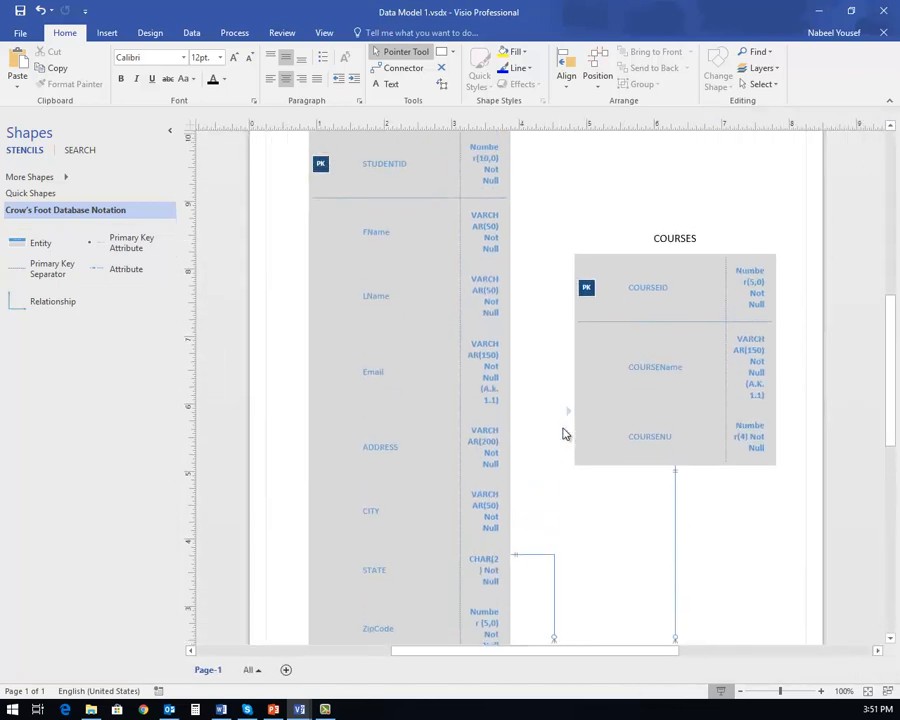
pyautogui.scroll(-1, 561, 430)
pyautogui.scroll(3, 563, 433)
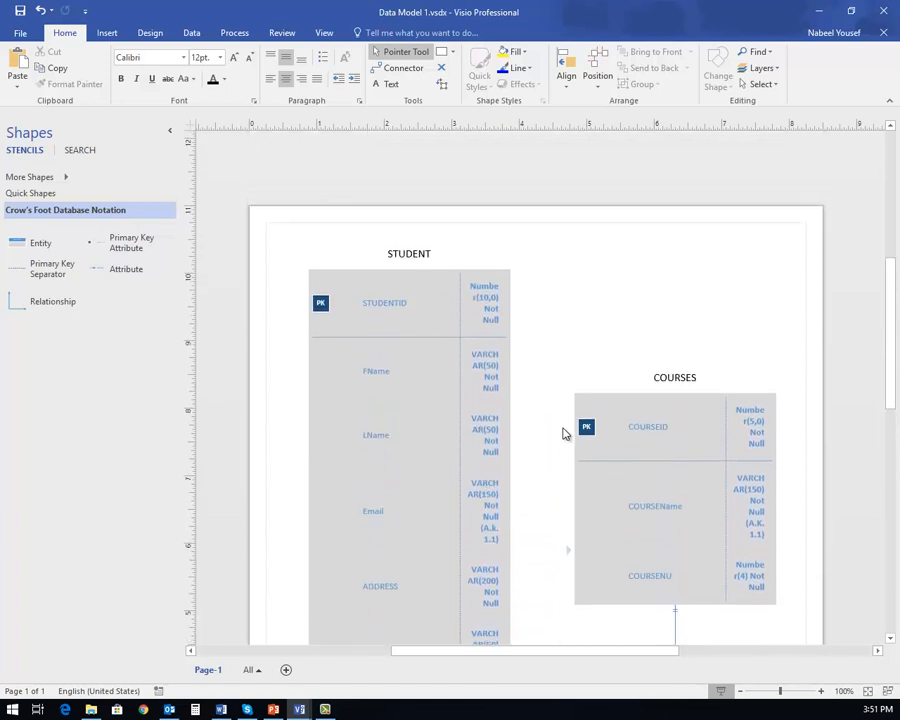
pyautogui.scroll(-1, 563, 433)
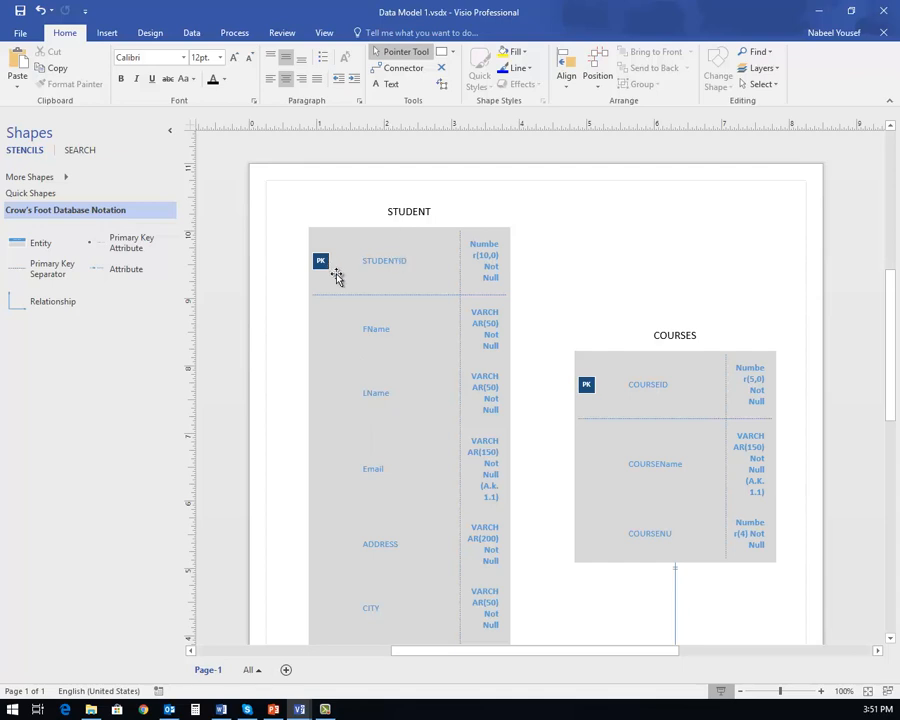
pyautogui.scroll(-2, 680, 462)
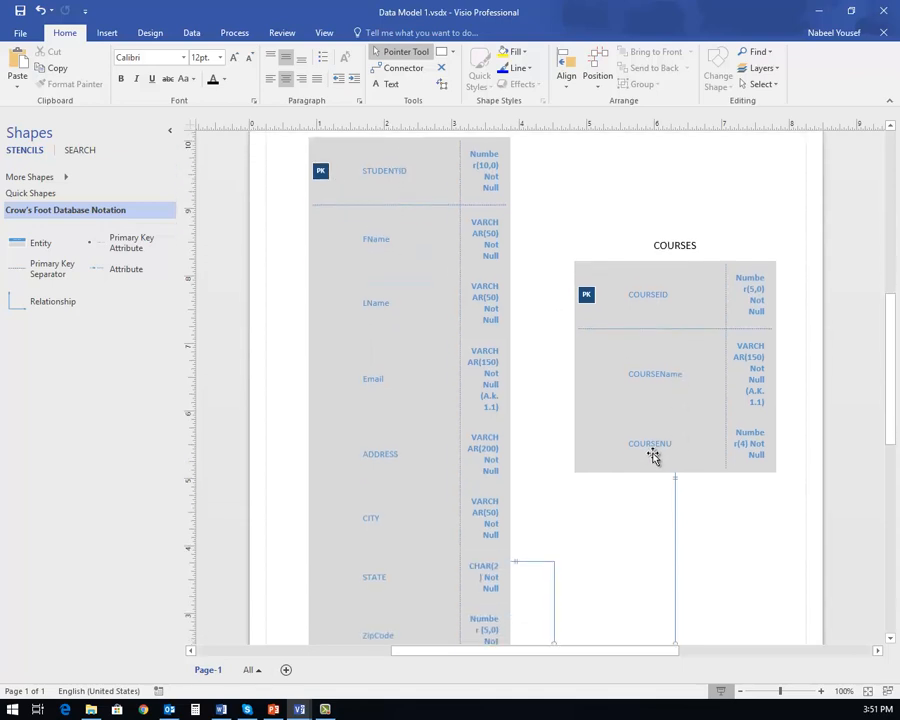
pyautogui.scroll(-5, 488, 414)
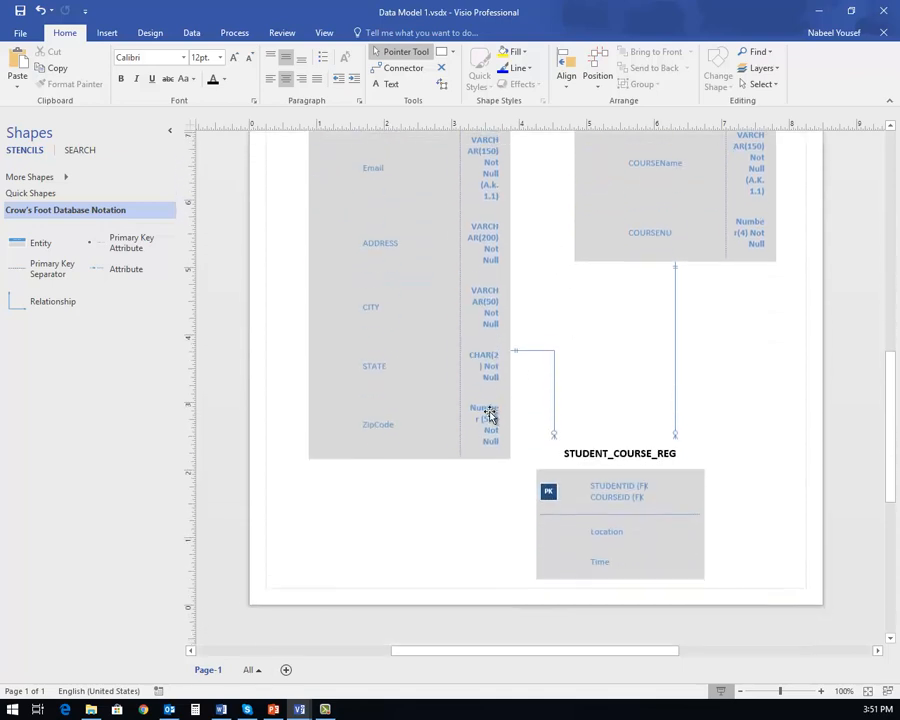
pyautogui.scroll(-1, 488, 414)
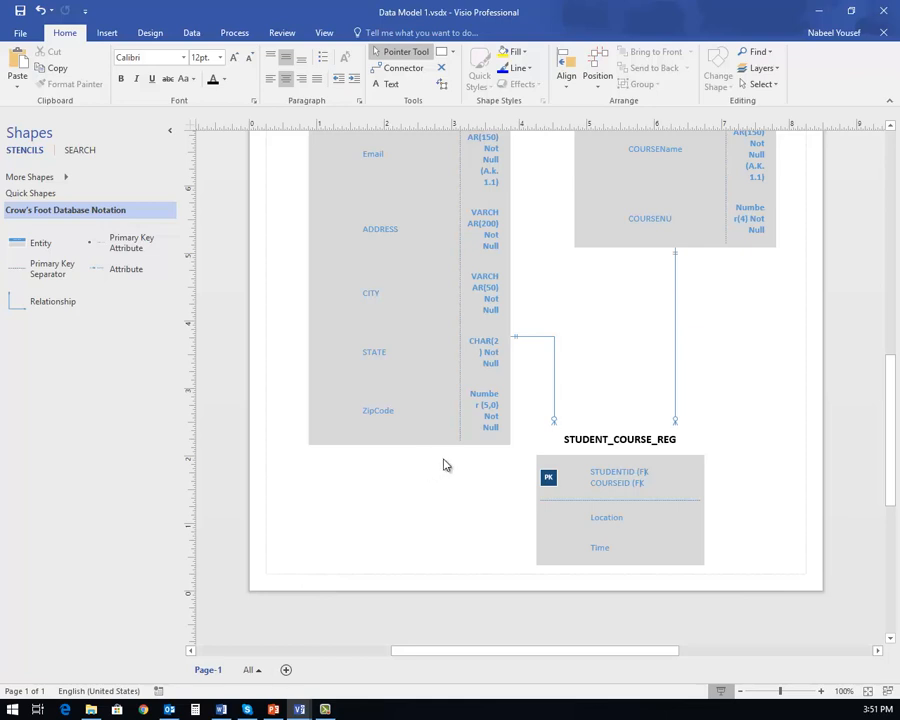
pyautogui.scroll(1, 486, 378)
pyautogui.scroll(10, 486, 378)
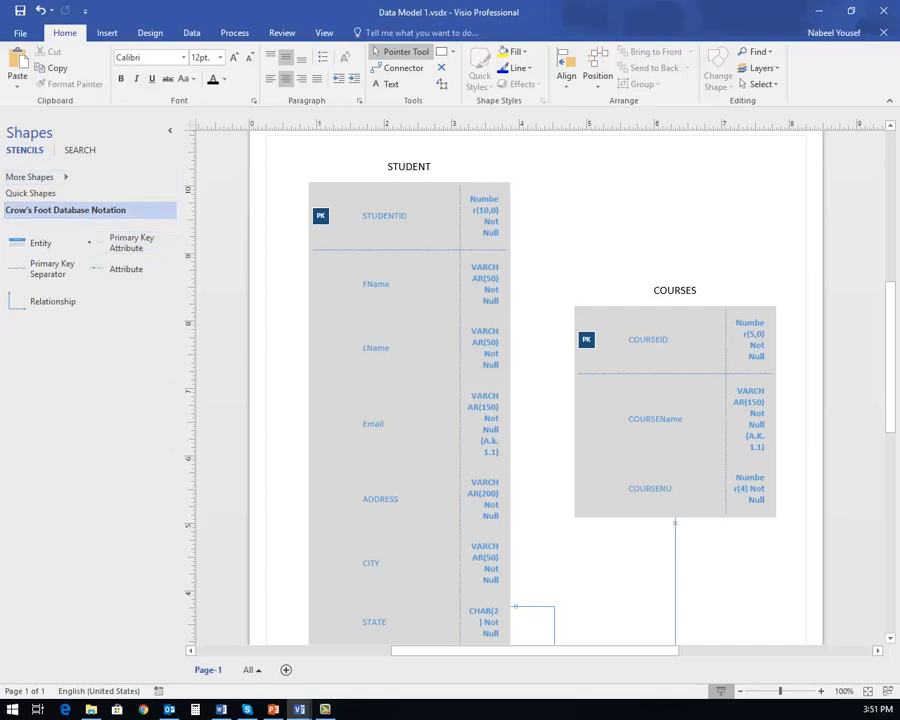
# Switch to PowerPoint
pyautogui.click(273, 709)
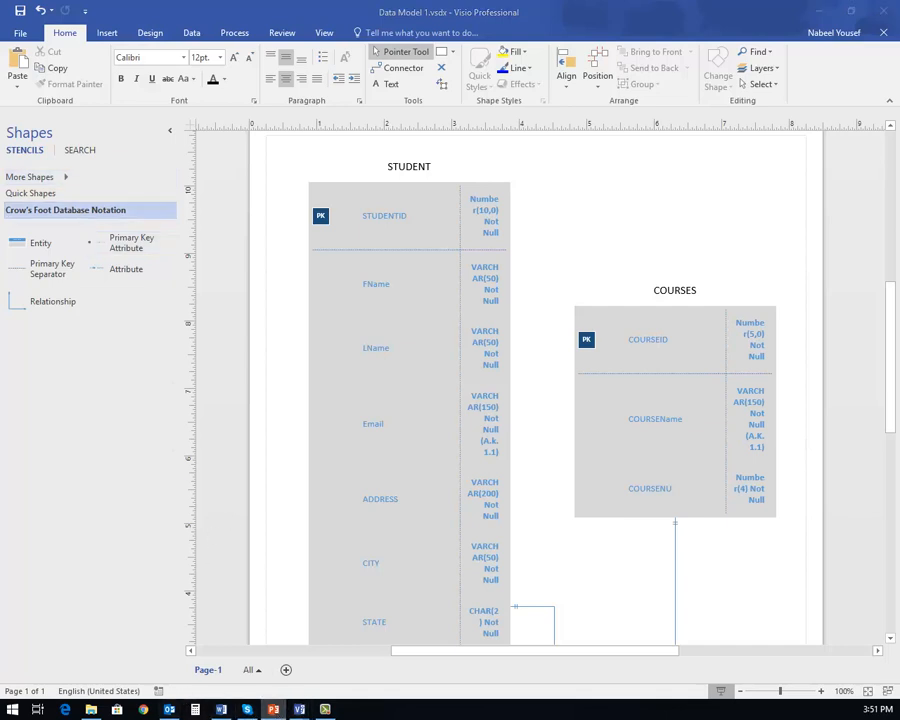